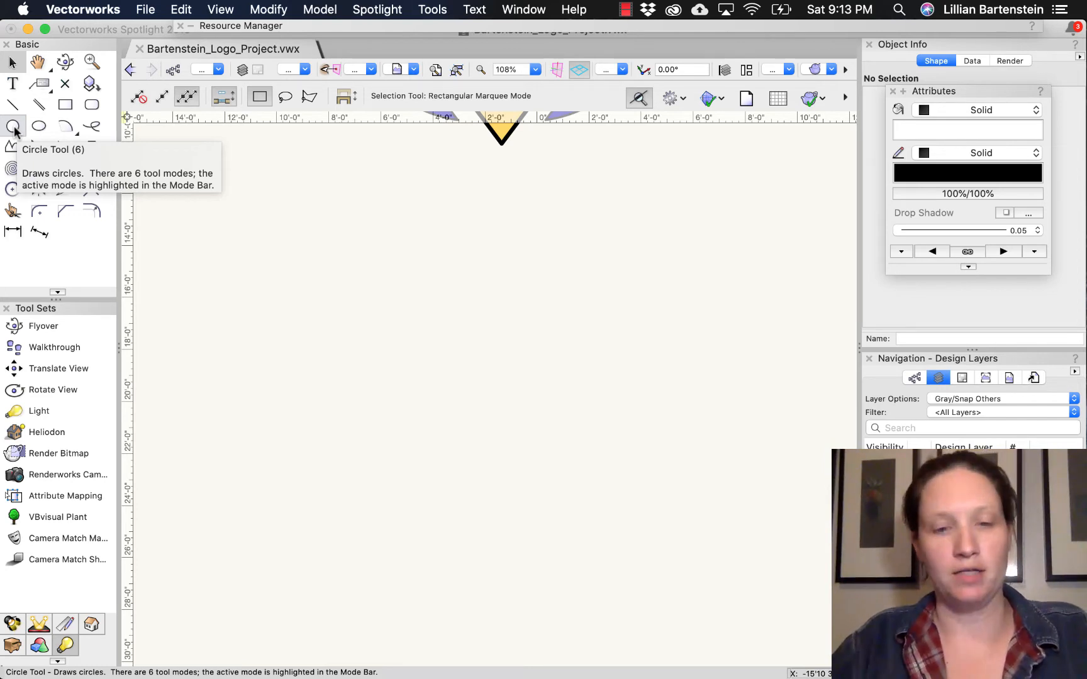
- Draw a circle with a radius of about 4 feet in the empty area below the existing artwork
{"action": "left_click", "coordinate": [13, 127]}
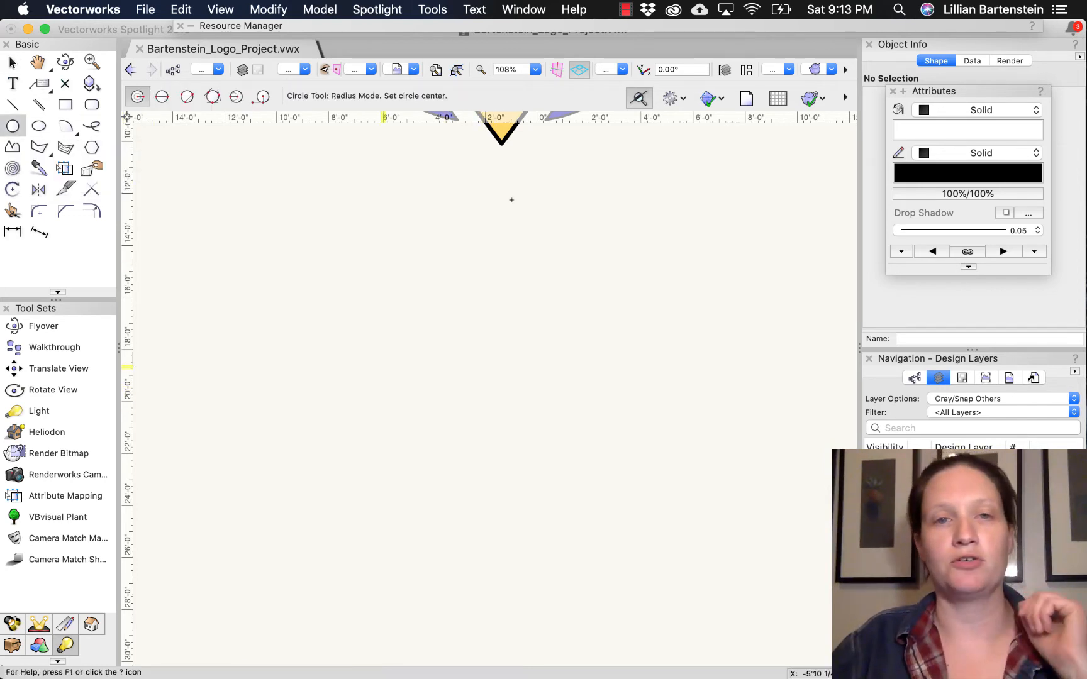
{"action": "left_click", "coordinate": [329, 321]}
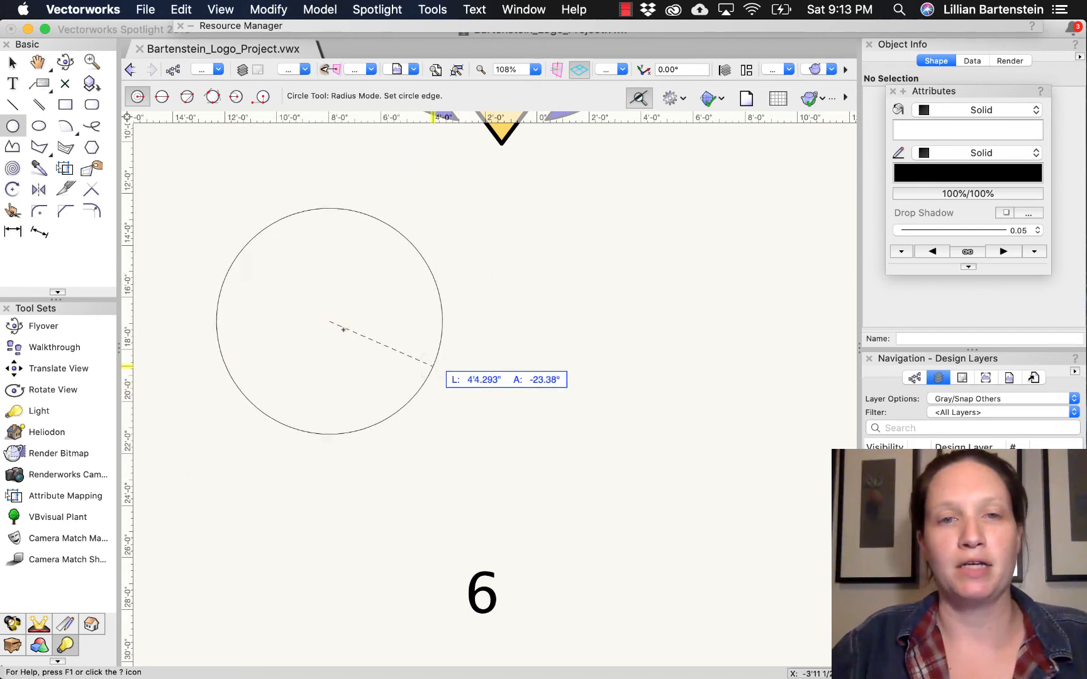
{"action": "left_click", "coordinate": [429, 366]}
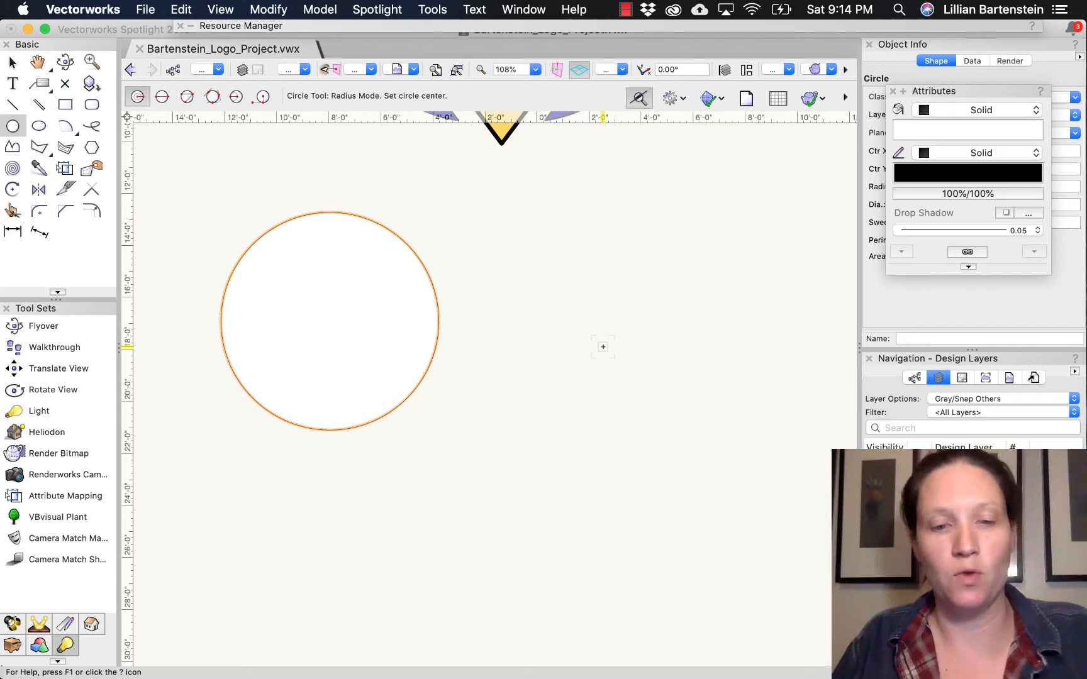
{"action": "key", "text": "super+c"}
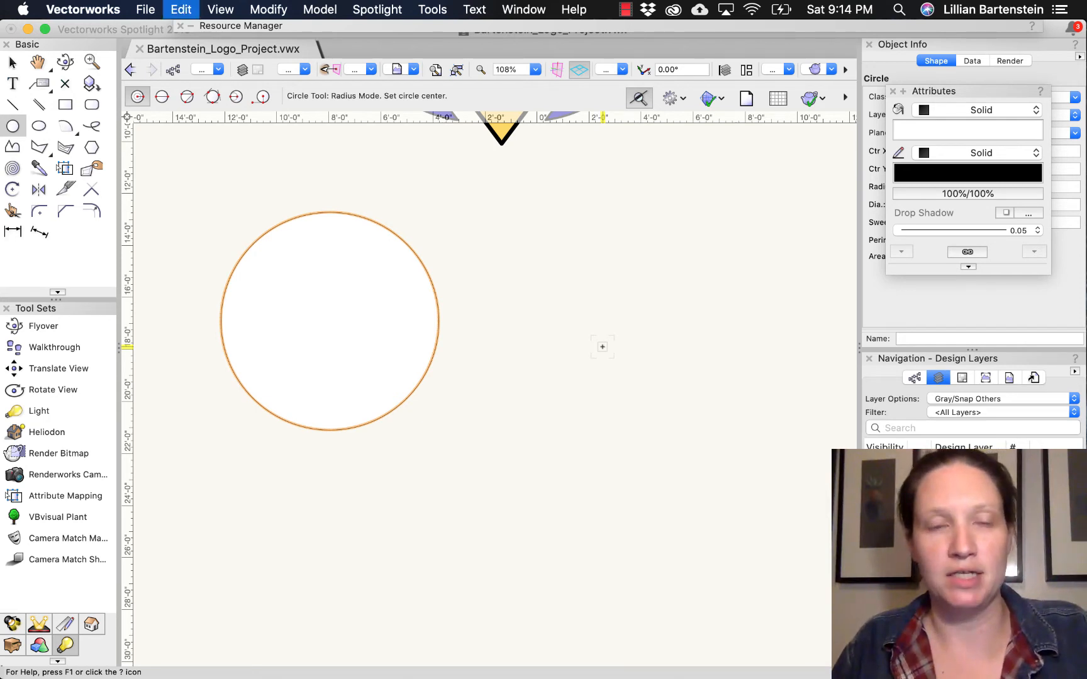
{"action": "key", "text": "super+v"}
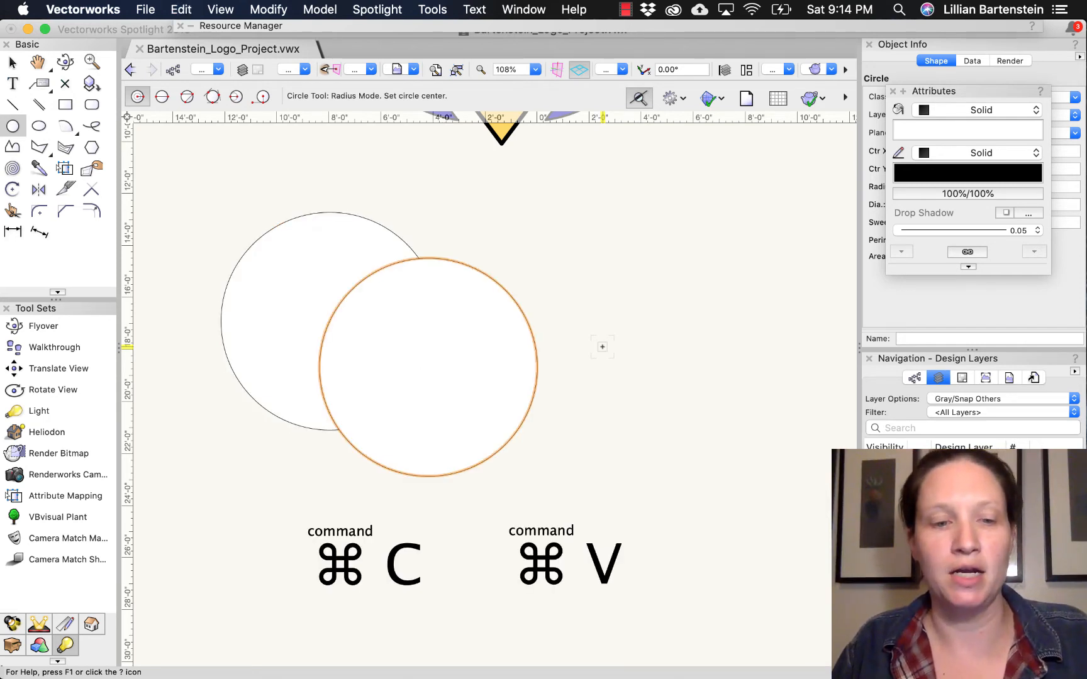
{"action": "key", "text": "super+z"}
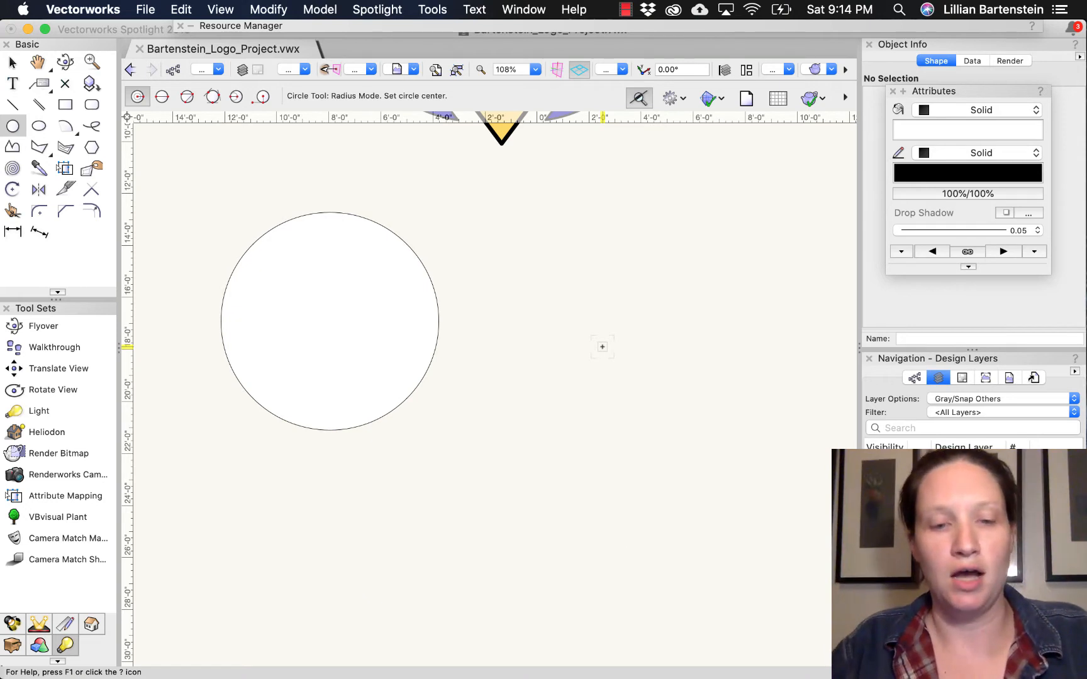
- Duplicate the circle and arrange the copy and the original side by side below the logo
{"action": "key", "text": "x"}
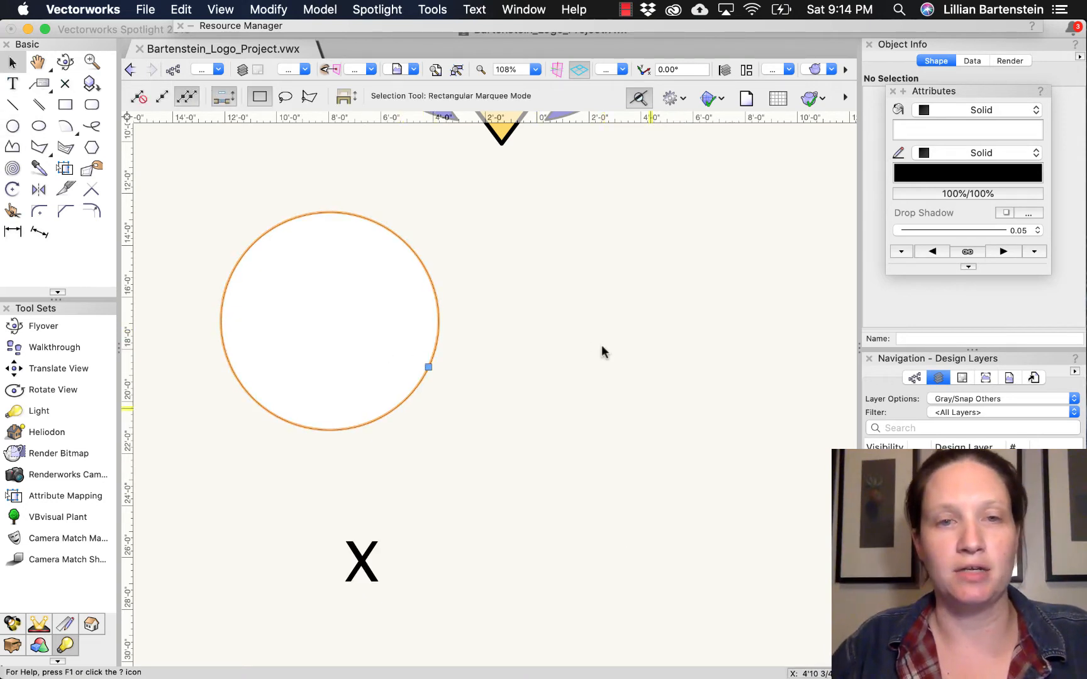
{"action": "key", "text": "super+d"}
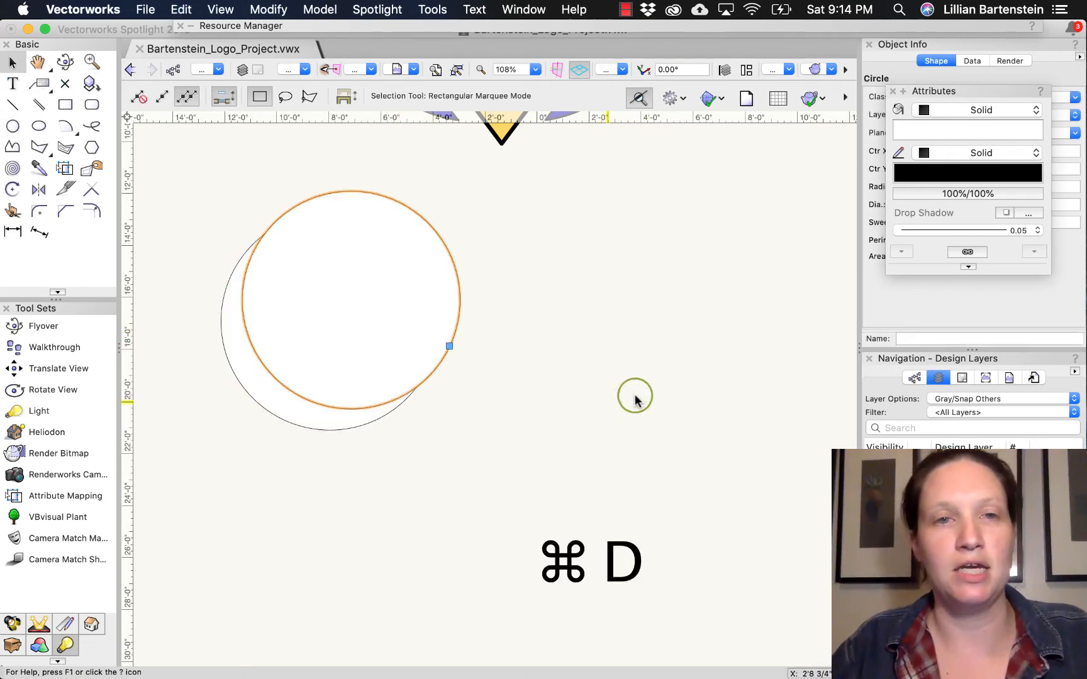
{"action": "left_click_drag", "start_coordinate": [351, 300], "coordinate": [621, 382]}
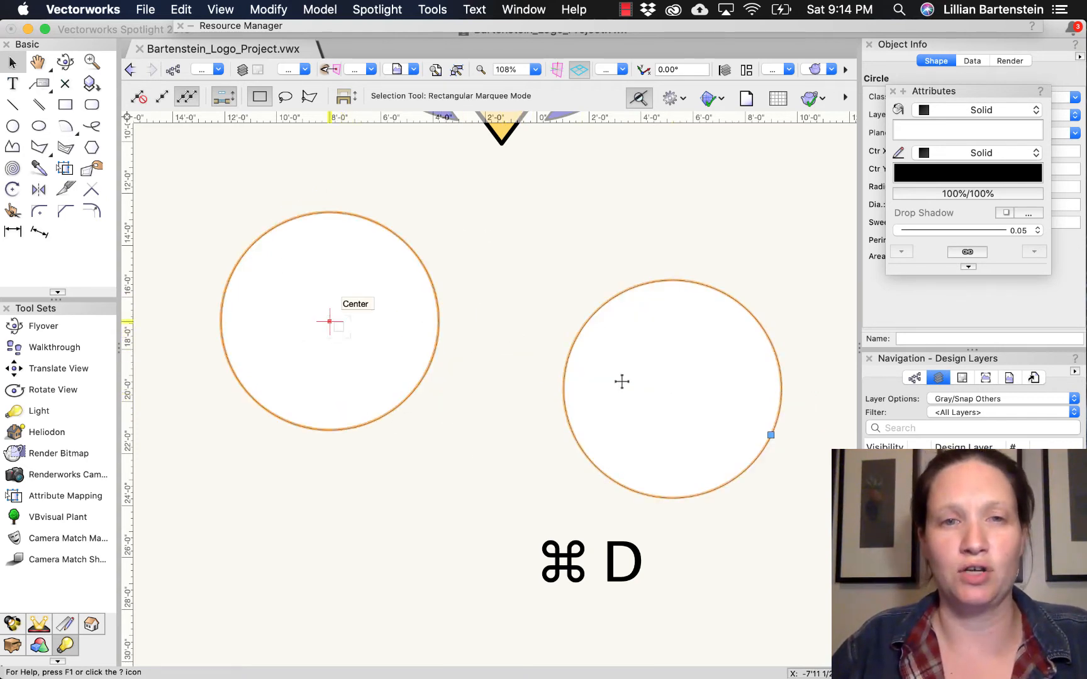
{"action": "left_click_drag", "start_coordinate": [329, 321], "coordinate": [417, 385]}
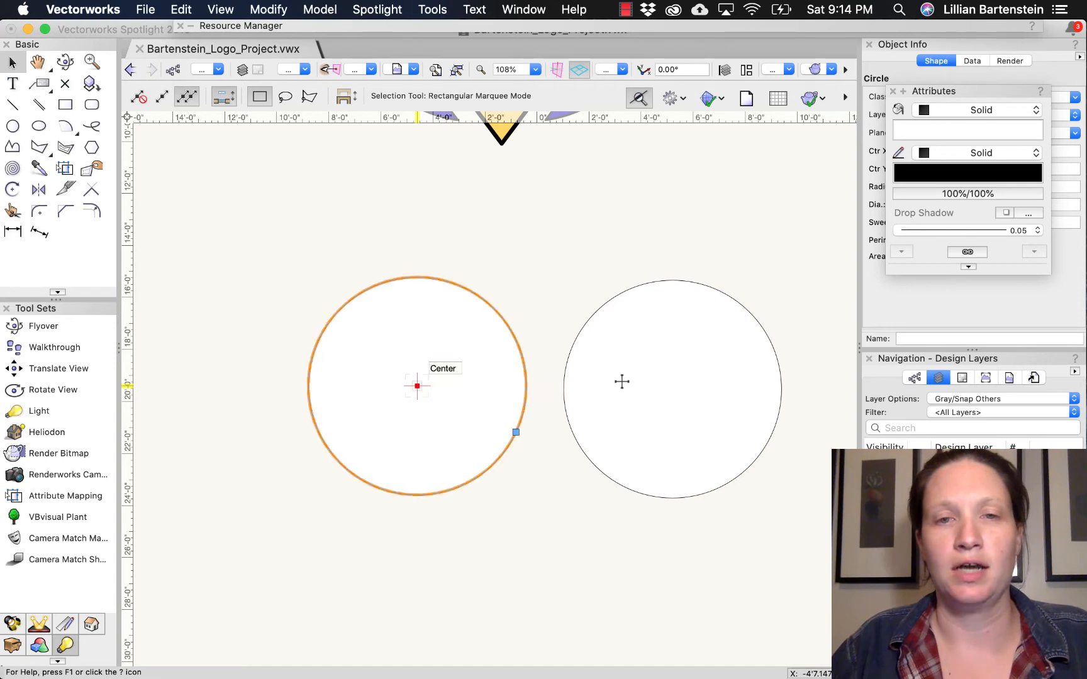
- Move the right circle toward the left one until the two overlap in a narrow lens shape
{"action": "left_click", "coordinate": [625, 388], "text": "shift"}
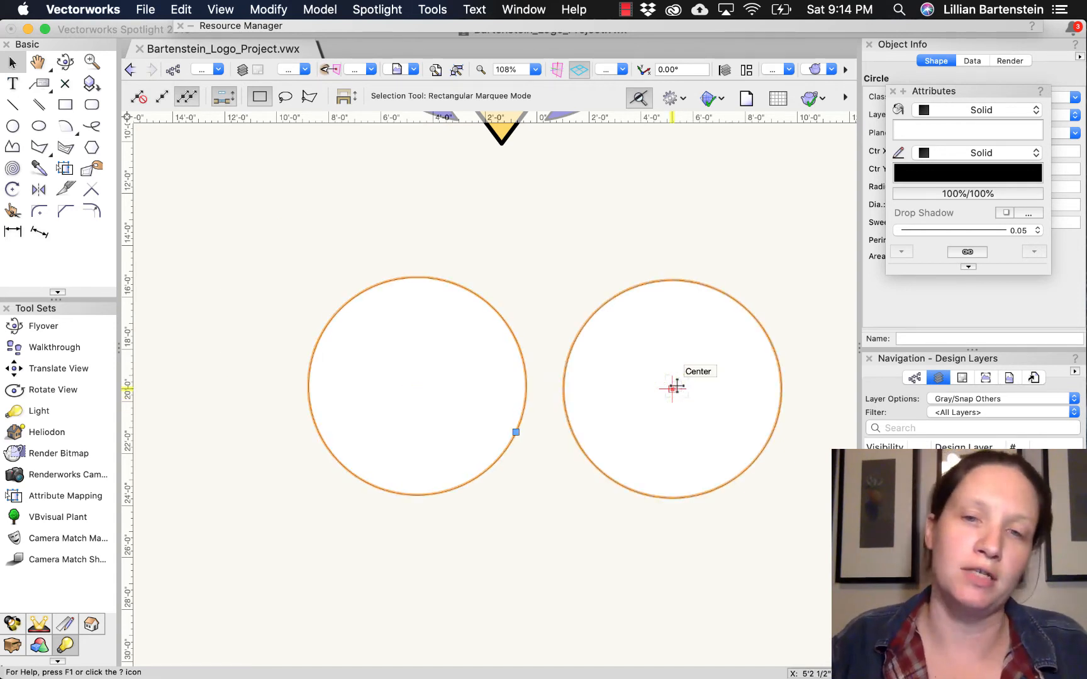
{"action": "left_click_drag", "start_coordinate": [675, 388], "coordinate": [564, 388]}
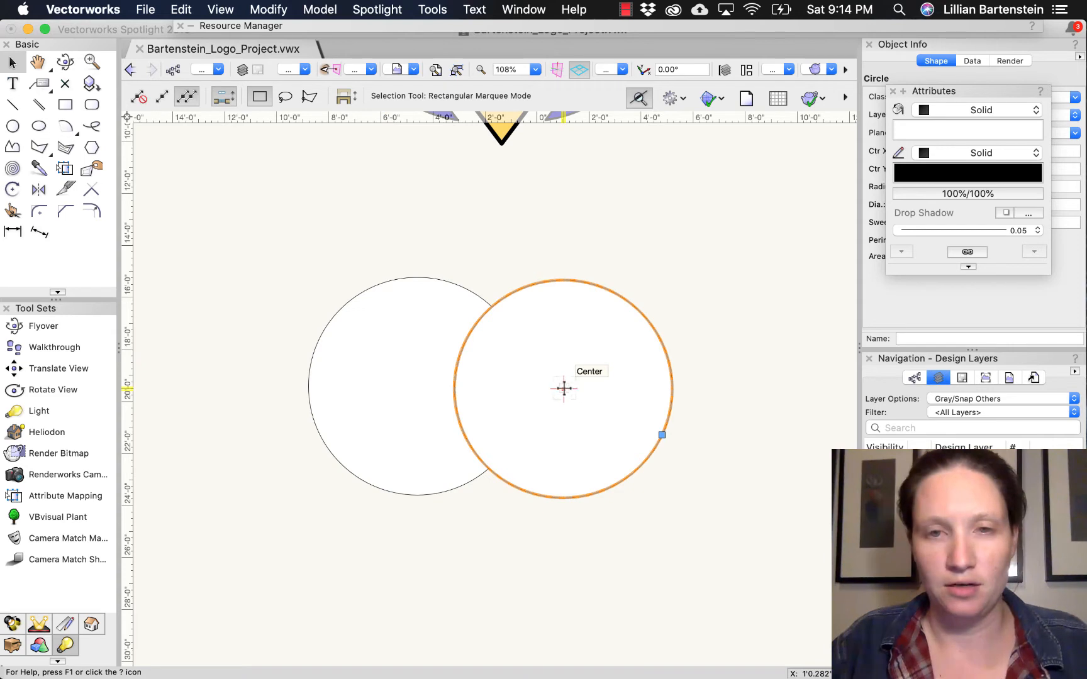
{"action": "left_click_drag", "start_coordinate": [563, 388], "coordinate": [575, 390]}
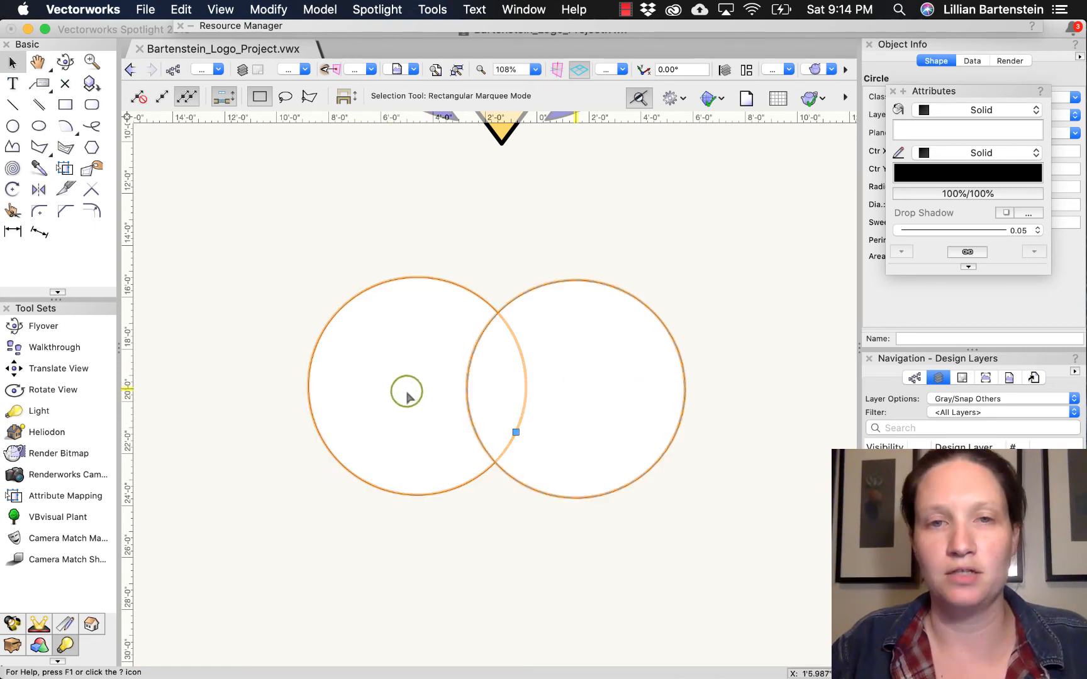
- Create a new shape from the overlap of both circles with Intersect Surface
{"action": "left_click", "coordinate": [576, 390], "text": "shift"}
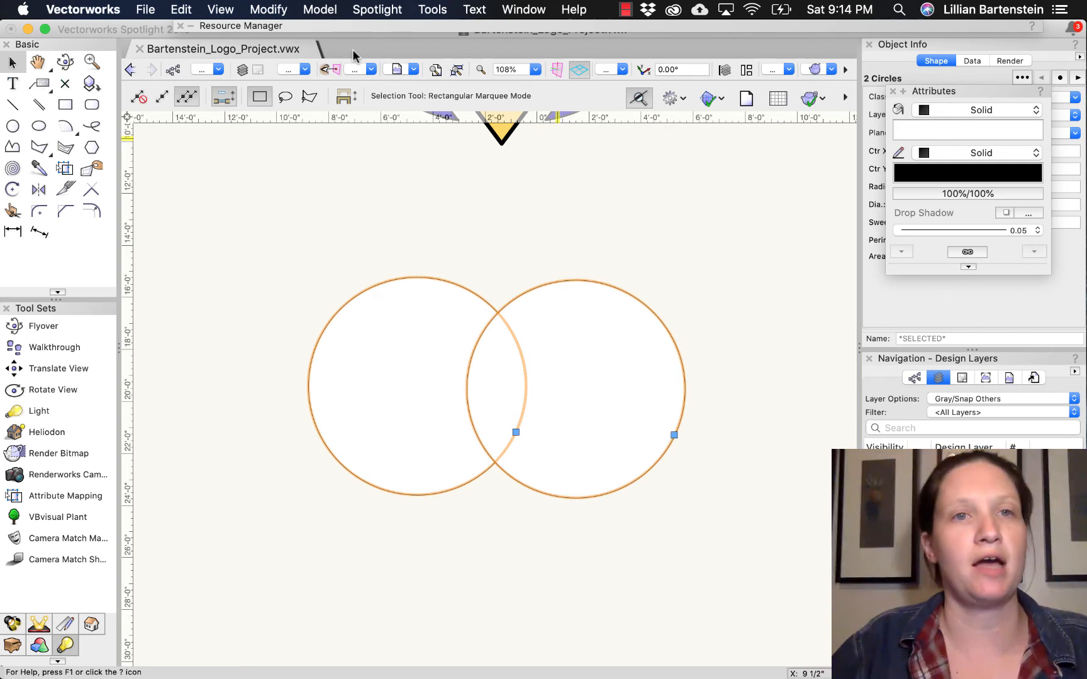
{"action": "left_click", "coordinate": [269, 10]}
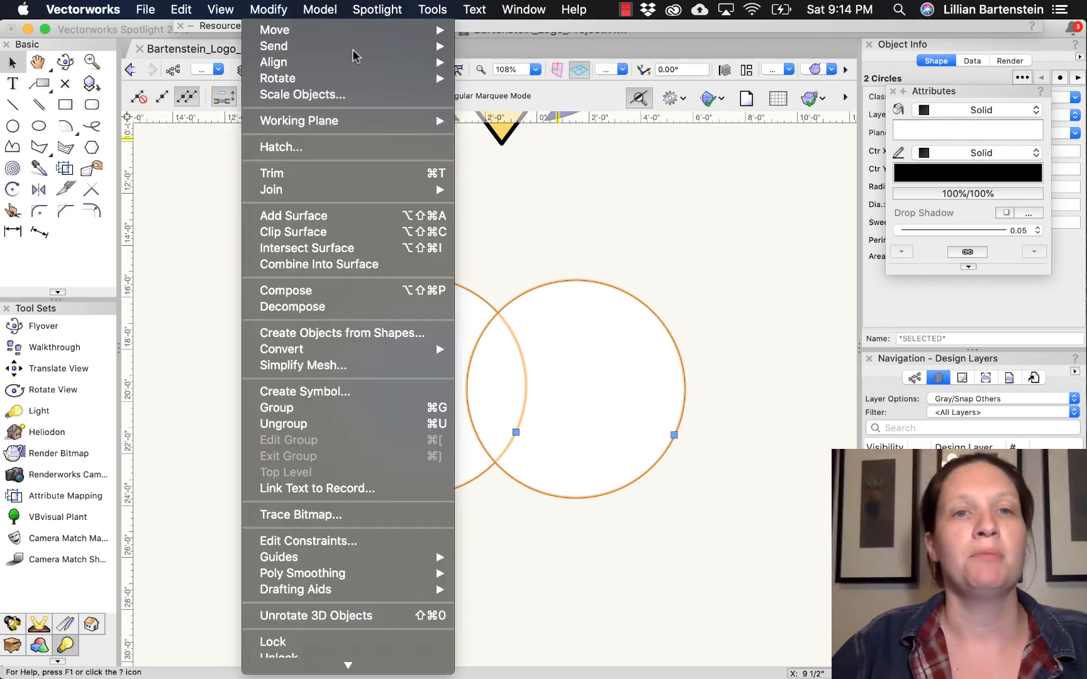
{"action": "left_click", "coordinate": [320, 251]}
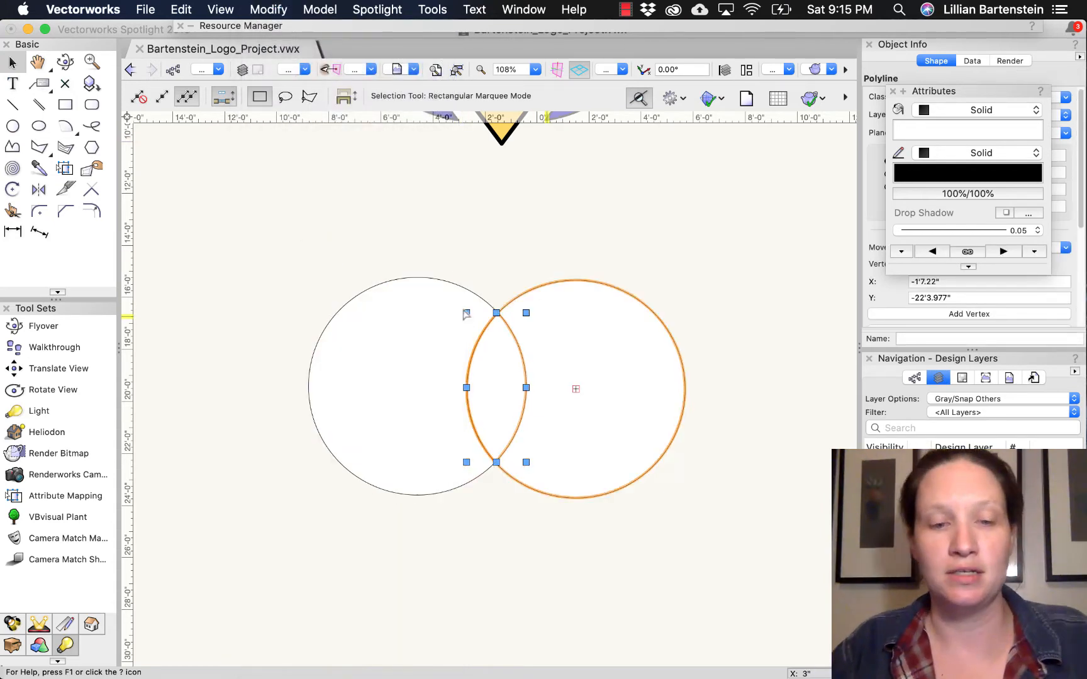
- Delete the two original circles, keeping only the lens-shaped petal formed by their overlap
{"action": "left_click_drag", "start_coordinate": [496, 319], "coordinate": [703, 366]}
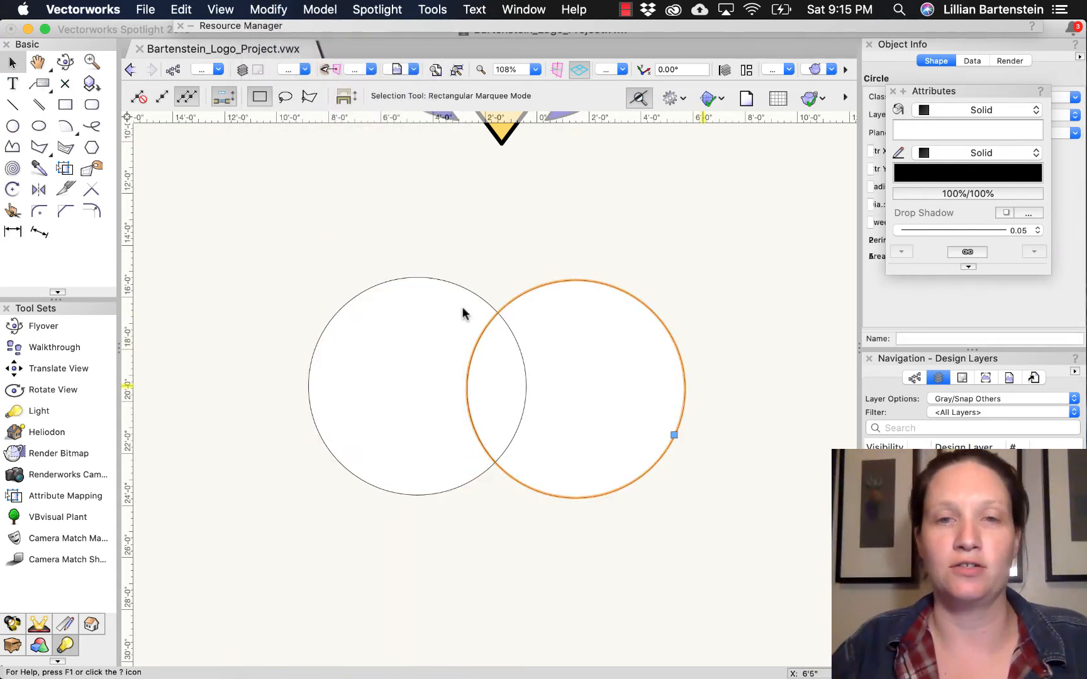
{"action": "left_click", "coordinate": [463, 312]}
{"action": "left_click", "coordinate": [497, 387]}
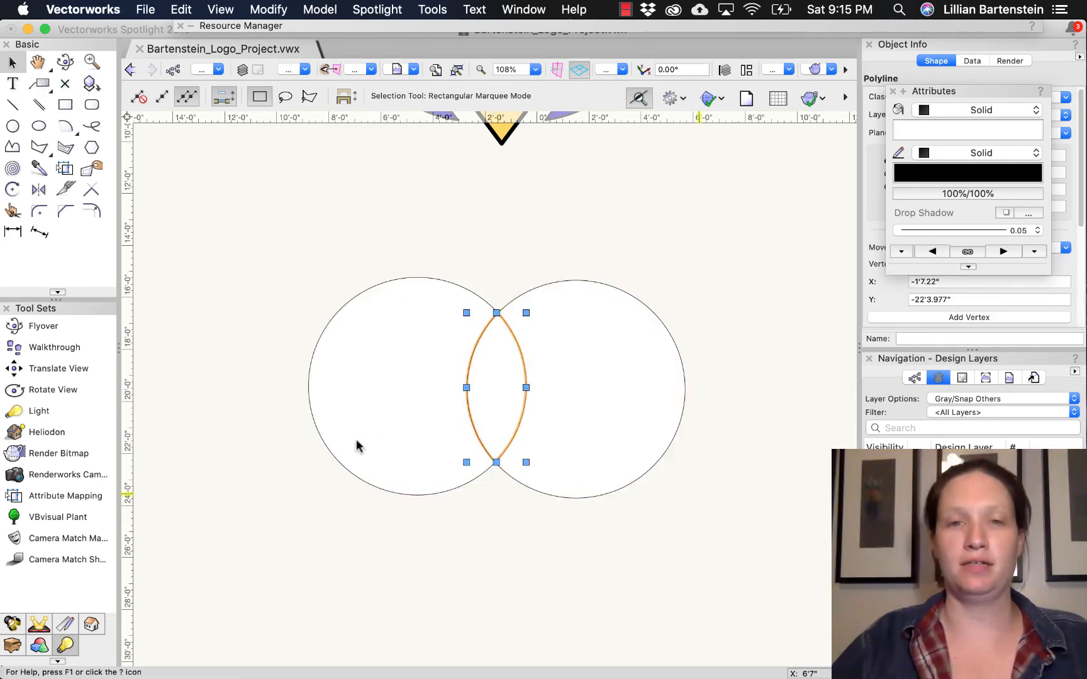
{"action": "key", "text": "Delete"}
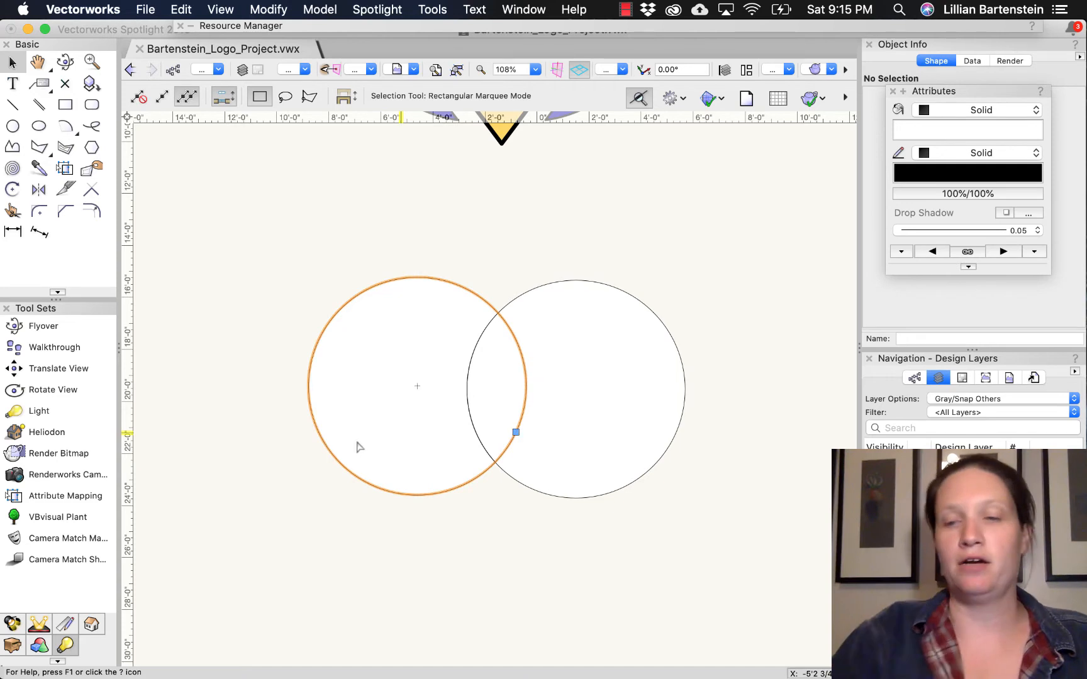
{"action": "left_click", "coordinate": [403, 439]}
{"action": "key", "text": "BackSpace"}
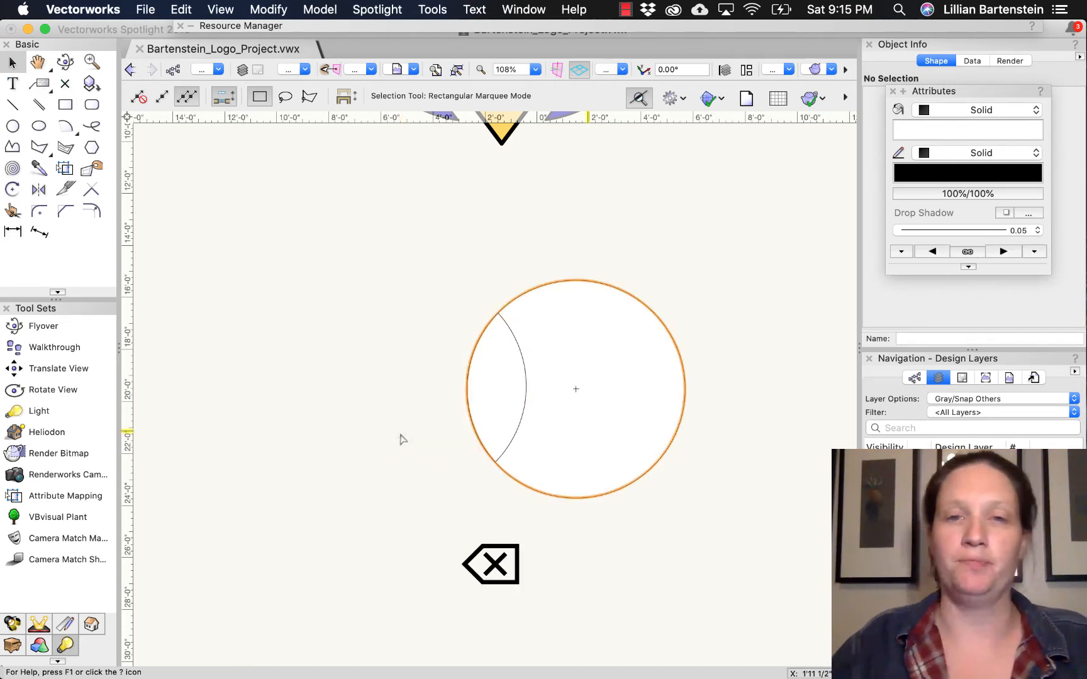
{"action": "key", "text": "BackSpace"}
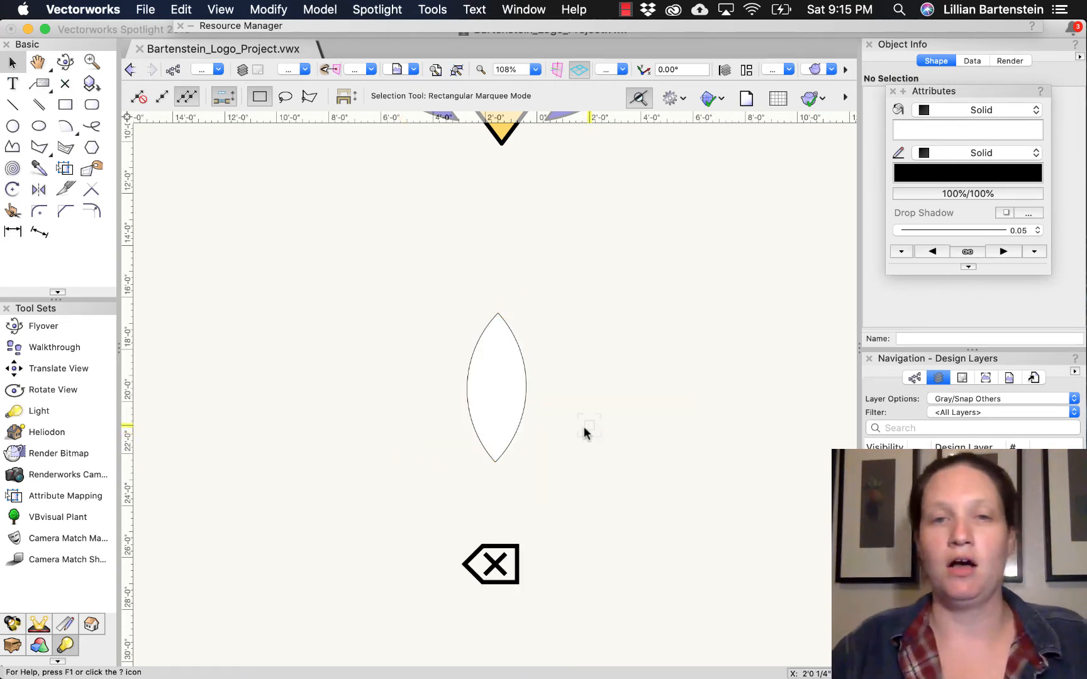
- Duplicate the petal and snap the copy's top tip to the bottom tip of the original
{"action": "left_click", "coordinate": [496, 387]}
{"action": "left_click", "coordinate": [497, 379]}
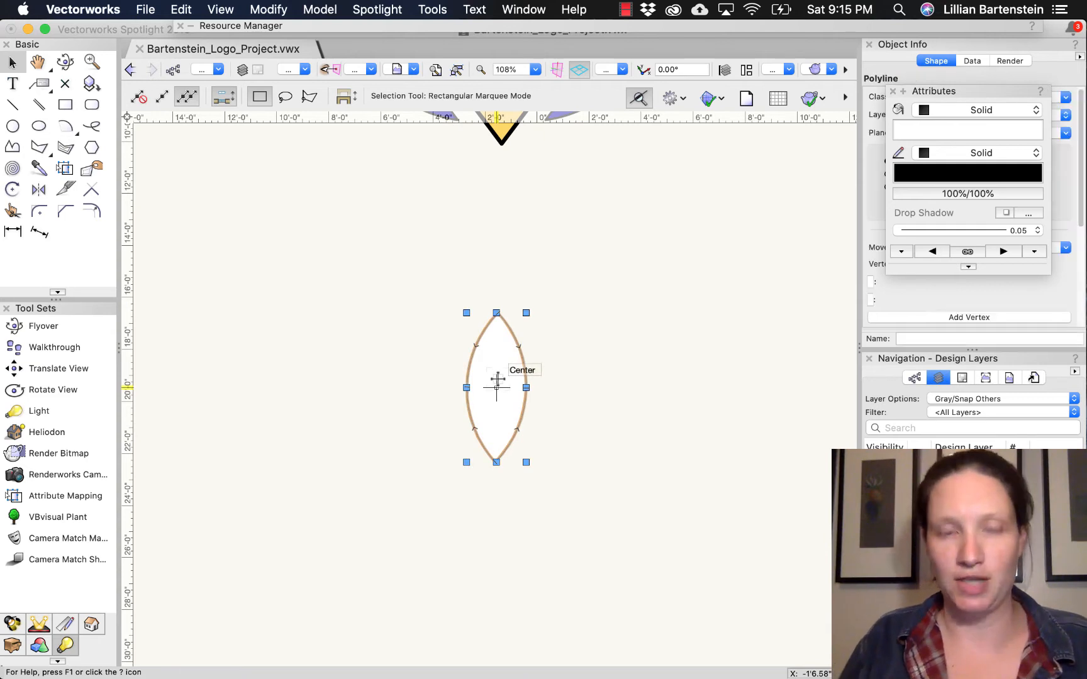
{"action": "key", "text": "super+d"}
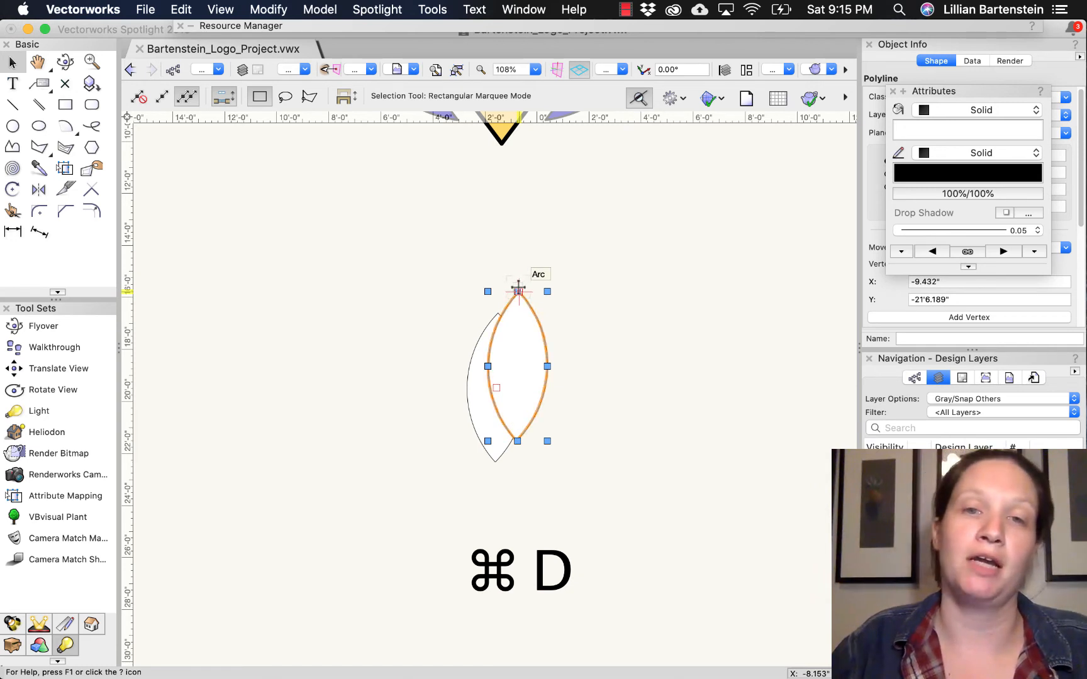
{"action": "left_click_drag", "start_coordinate": [518, 290], "coordinate": [518, 244]}
{"action": "key", "text": "super+z"}
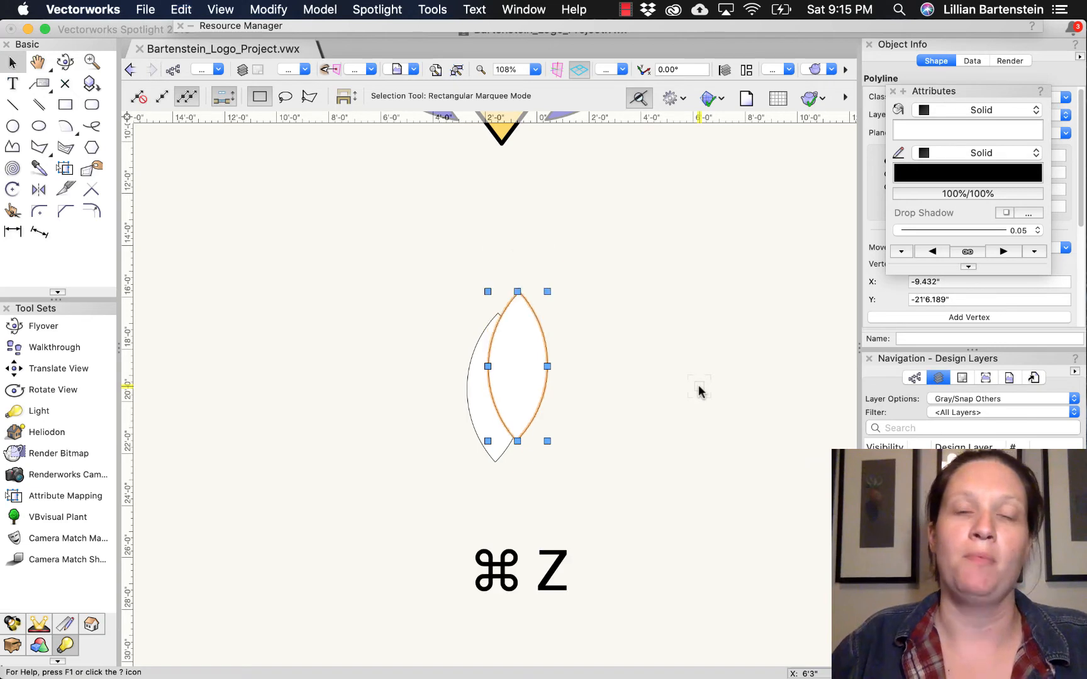
{"action": "left_click_drag", "start_coordinate": [520, 290], "coordinate": [496, 464]}
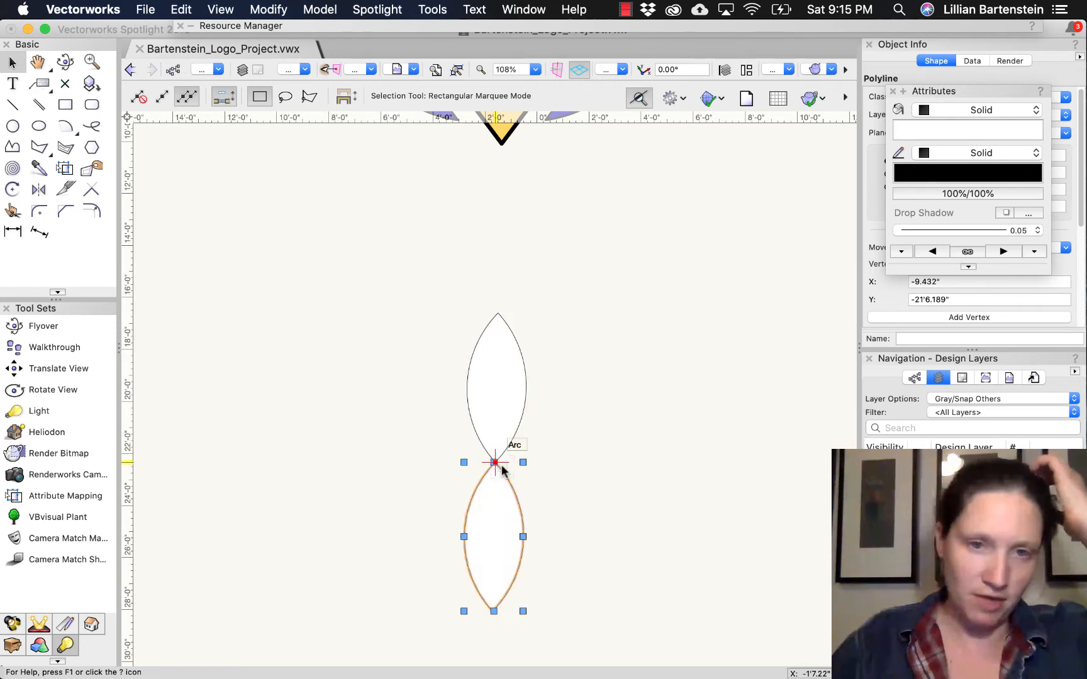
- Duplicate the two vertical petals together and rotate the copies about -89° around their shared tip so they lie horizontally
{"action": "left_click", "coordinate": [501, 465], "text": "shift"}
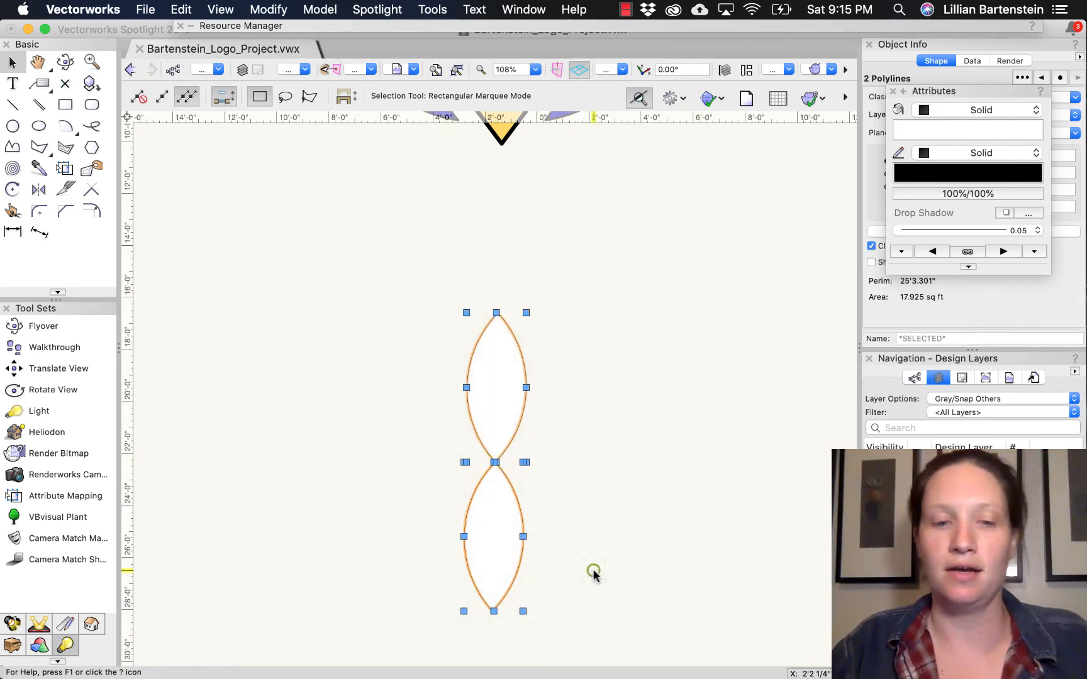
{"action": "key", "text": "super+d"}
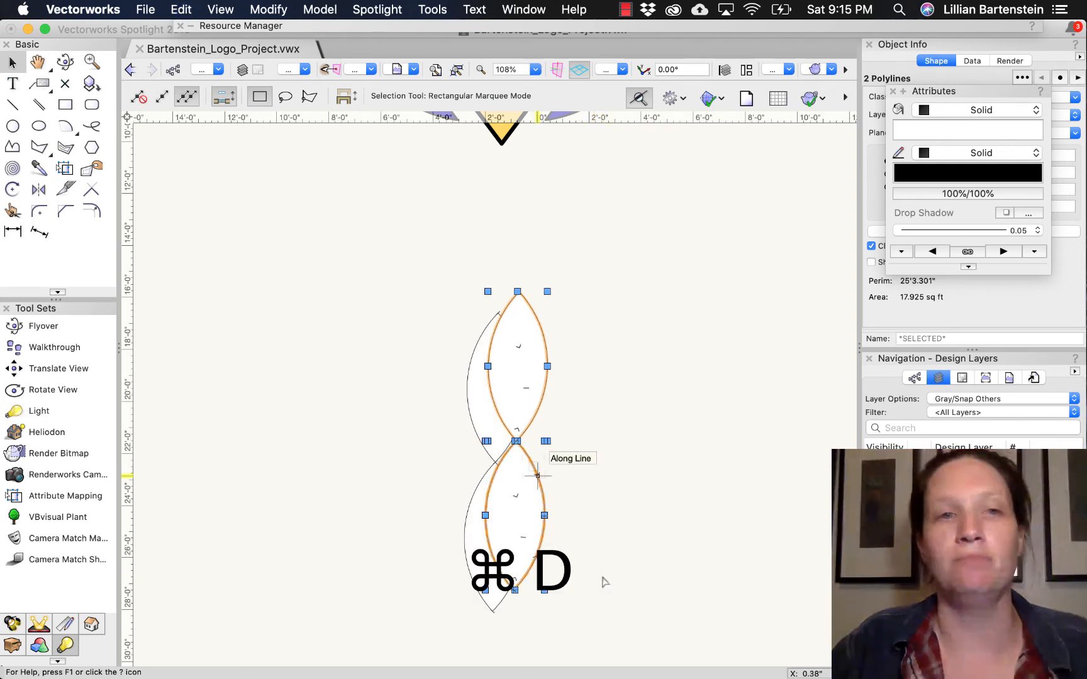
{"action": "left_click", "coordinate": [13, 188]}
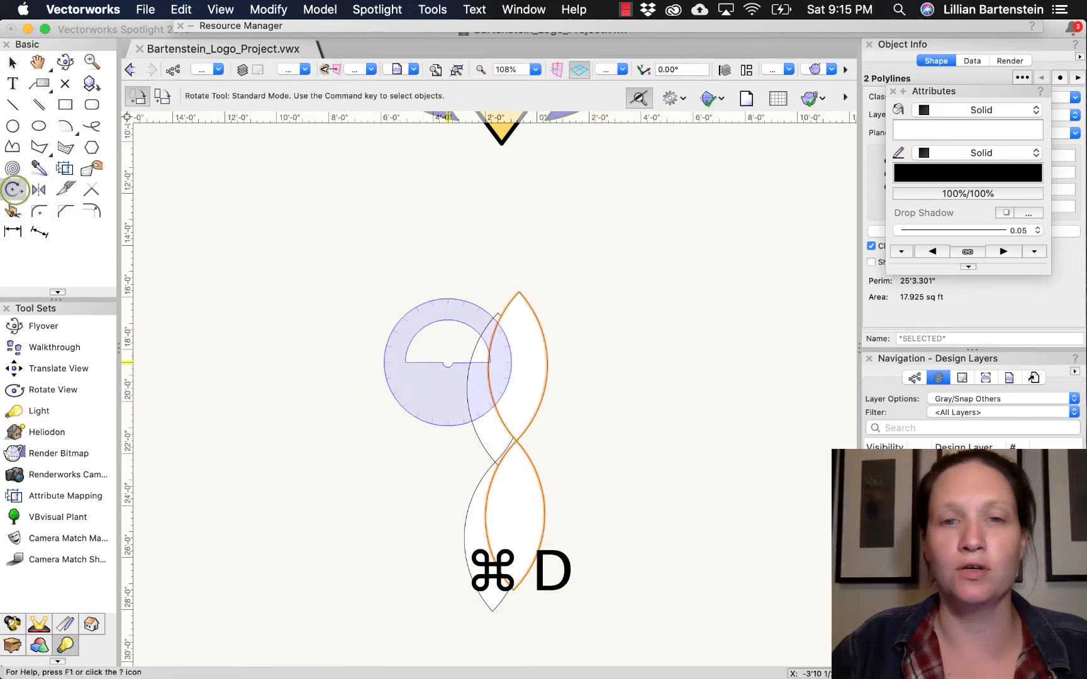
{"action": "left_click", "coordinate": [516, 441]}
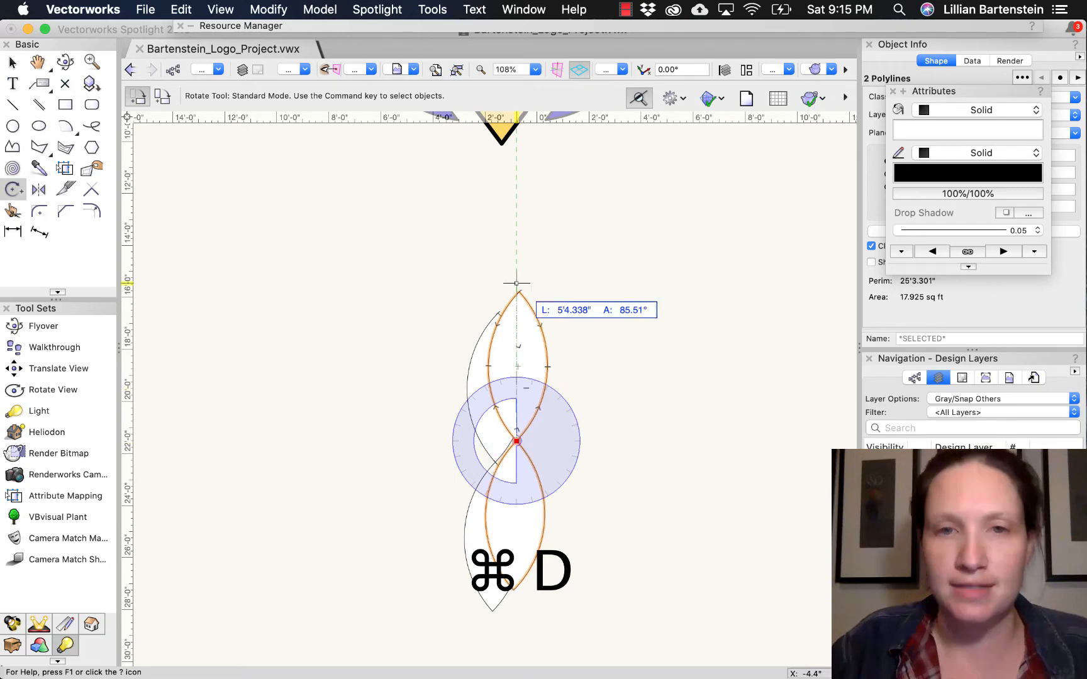
{"action": "left_click", "coordinate": [518, 291]}
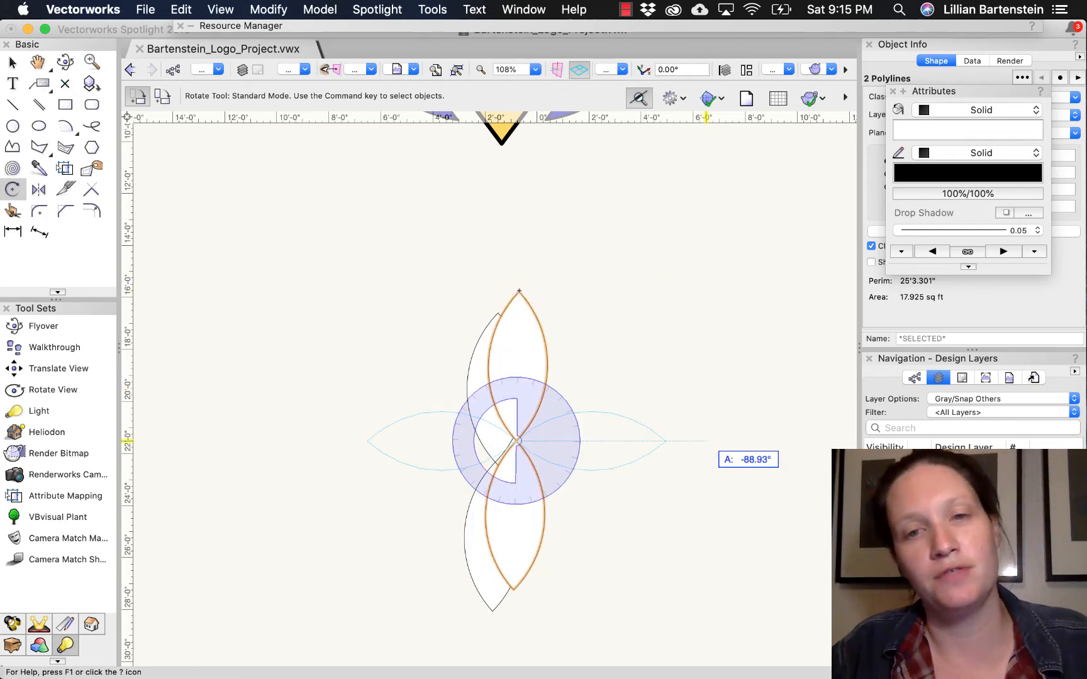
{"action": "left_click", "coordinate": [705, 441]}
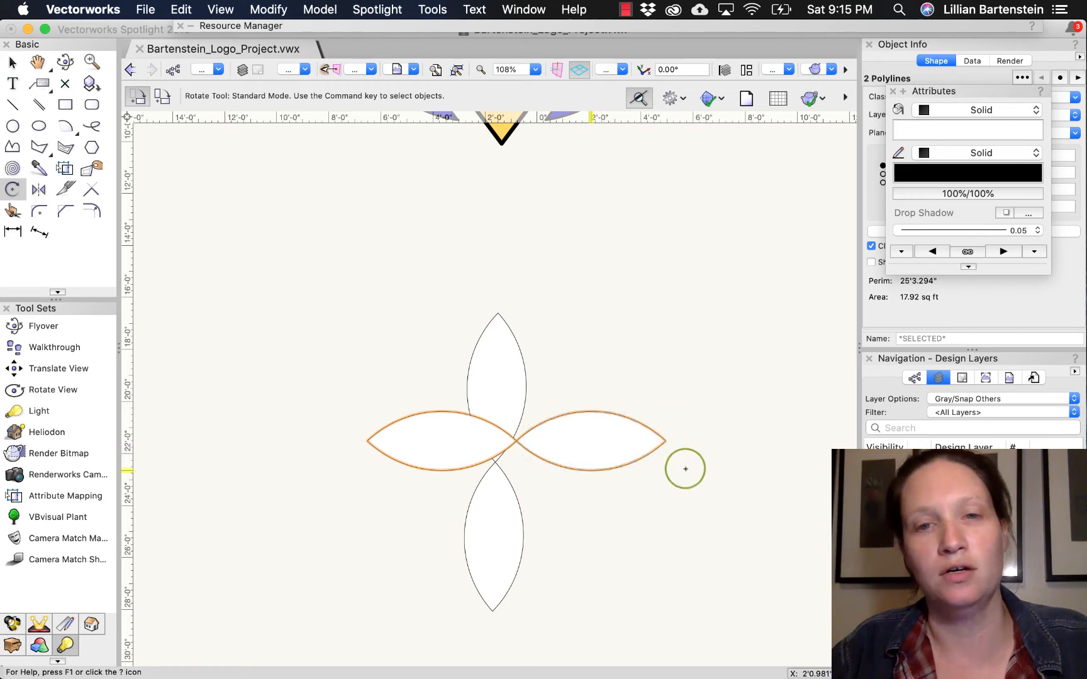
- Move the horizontal petal pair so its shared tip snaps to the point where the vertical petals meet, and clear the selection
{"action": "key", "text": "x"}
{"action": "left_click_drag", "start_coordinate": [515, 441], "coordinate": [495, 463]}
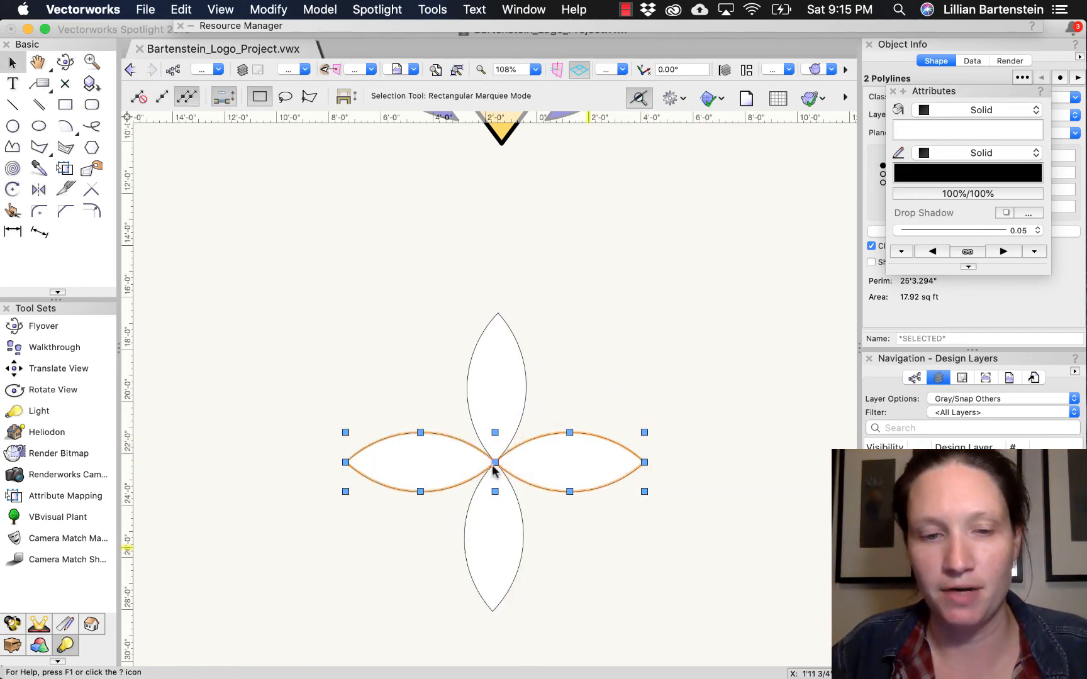
{"action": "left_click", "coordinate": [589, 553]}
{"action": "left_click", "coordinate": [622, 563]}
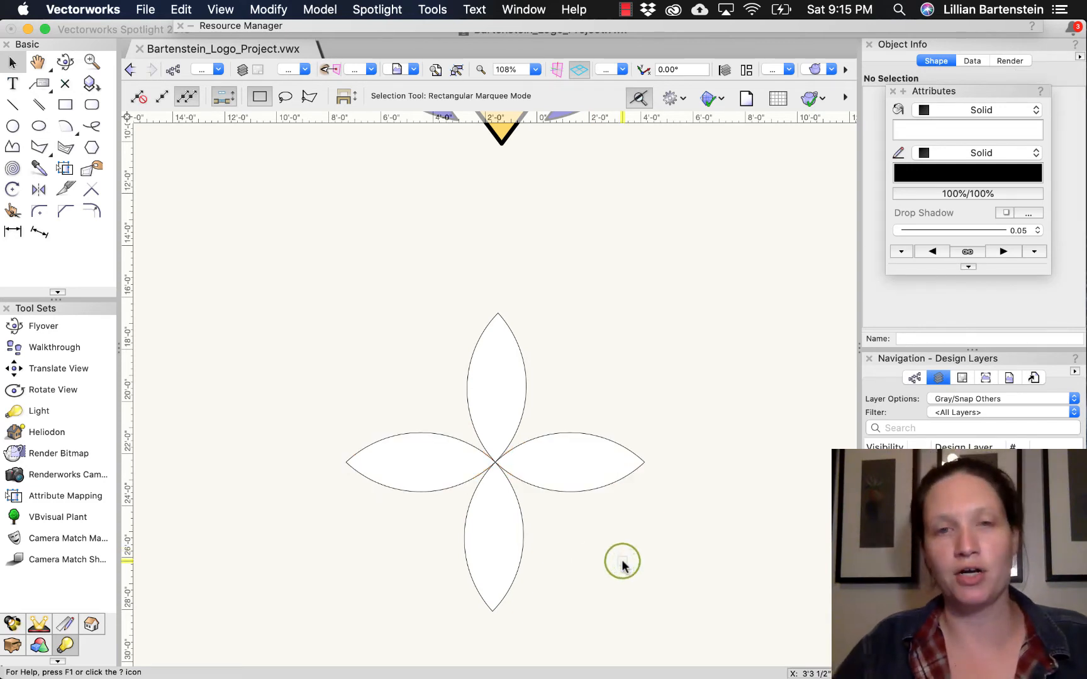
- Select the upper and lower vertical petals of the flower and group them into one object
{"action": "left_click", "coordinate": [517, 429]}
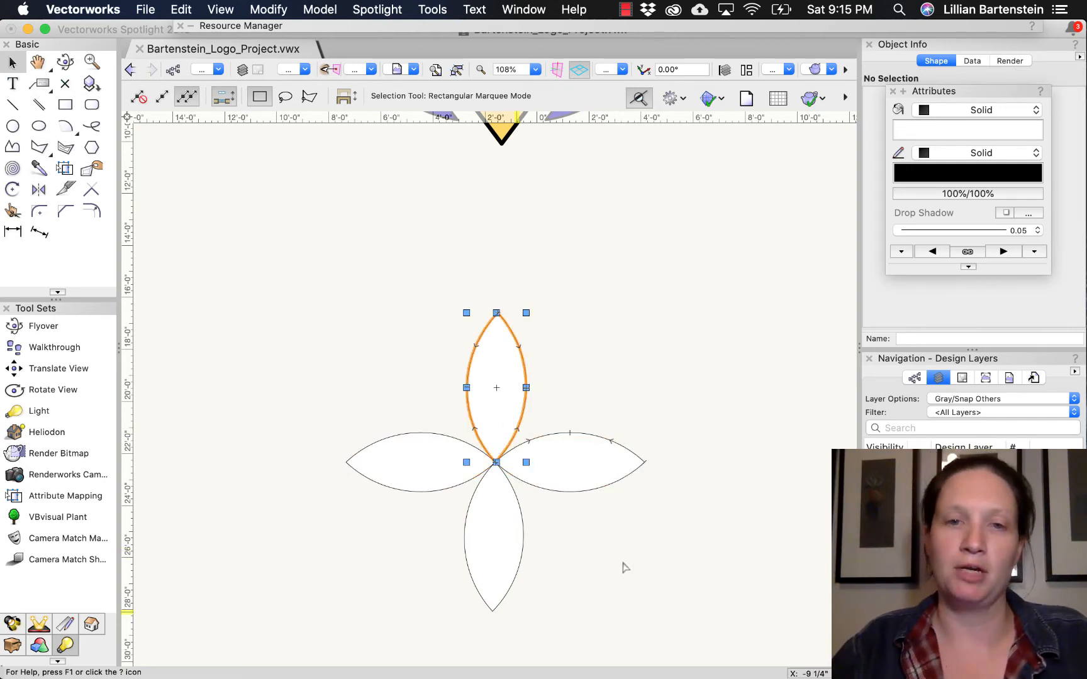
{"action": "left_click", "coordinate": [495, 560], "text": "shift"}
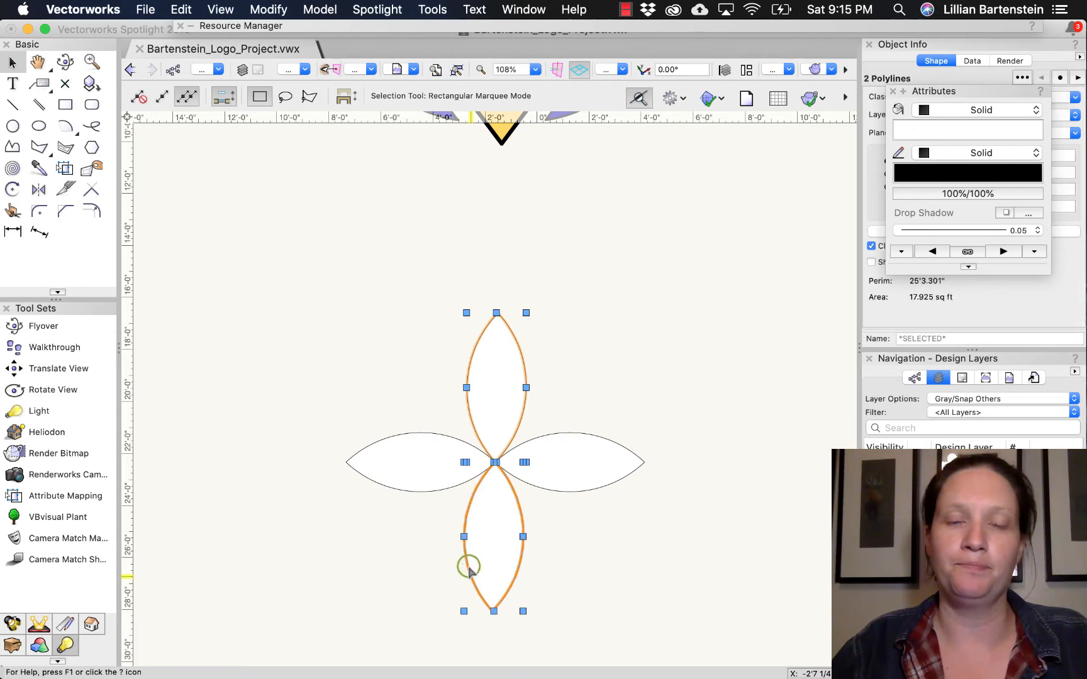
{"action": "left_click", "coordinate": [469, 569], "text": "shift"}
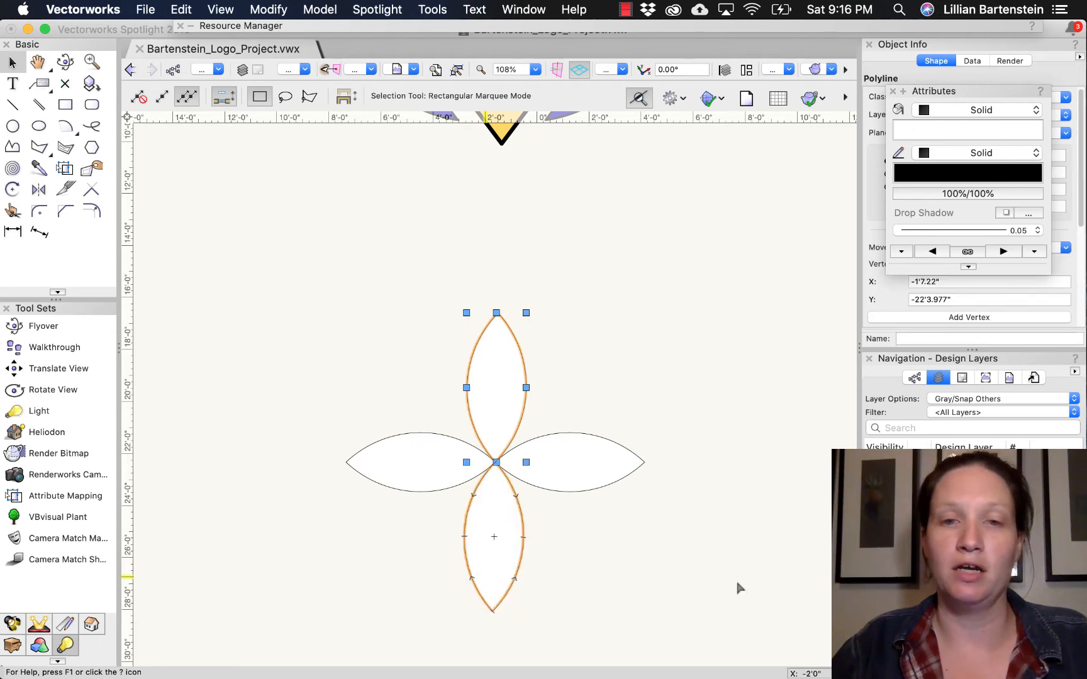
{"action": "left_click", "coordinate": [489, 569], "text": "shift"}
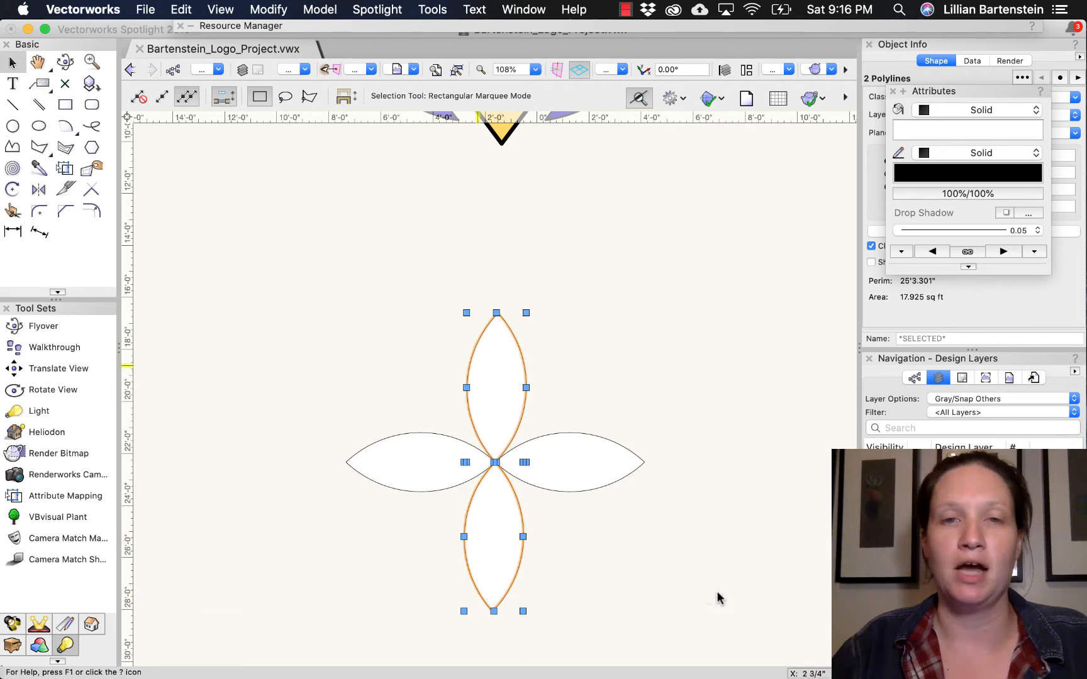
{"action": "left_click", "coordinate": [718, 597]}
{"action": "mouse_move", "coordinate": [432, 269]}
{"action": "left_mouse_down"}
{"action": "mouse_move", "coordinate": [531, 579]}
{"action": "mouse_move", "coordinate": [434, 274]}
{"action": "left_mouse_up"}
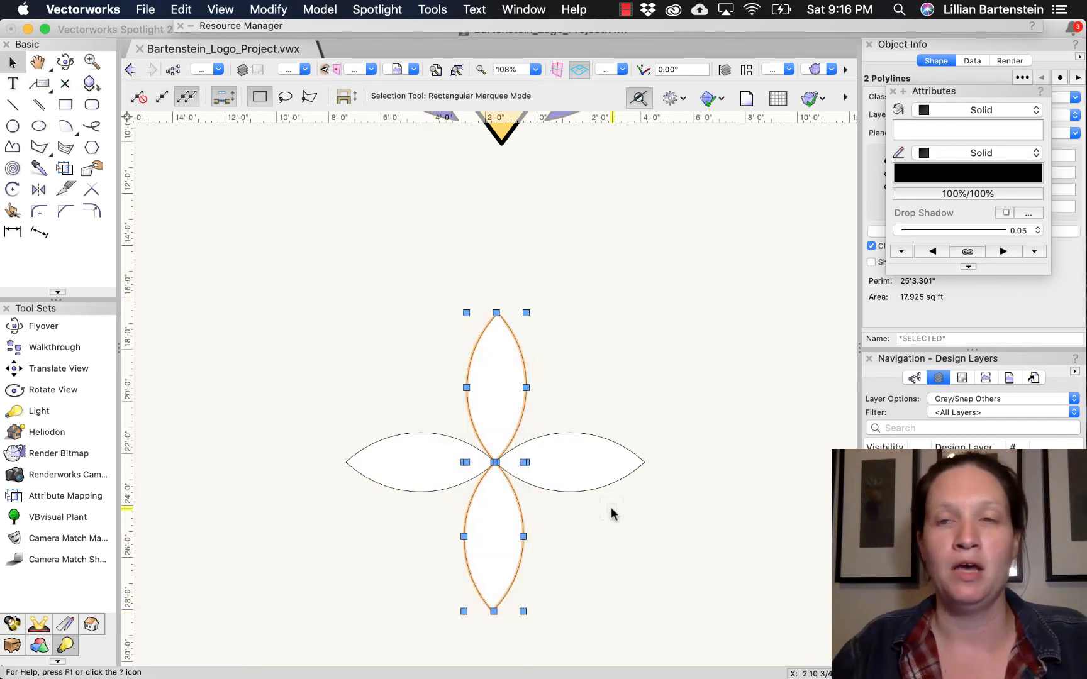
{"action": "key", "text": "super+g"}
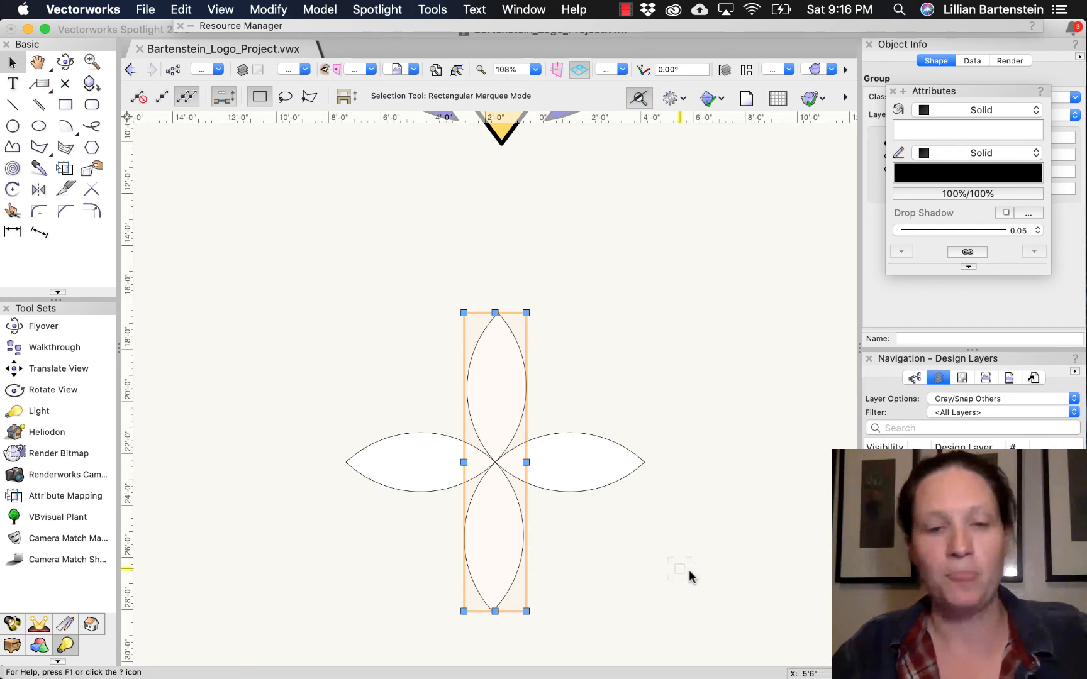
- Duplicate the grouped vertical petal pair twice, snapping the copies' centres to the outer tips of the right and left horizontal petals
{"action": "key", "text": "super+d"}
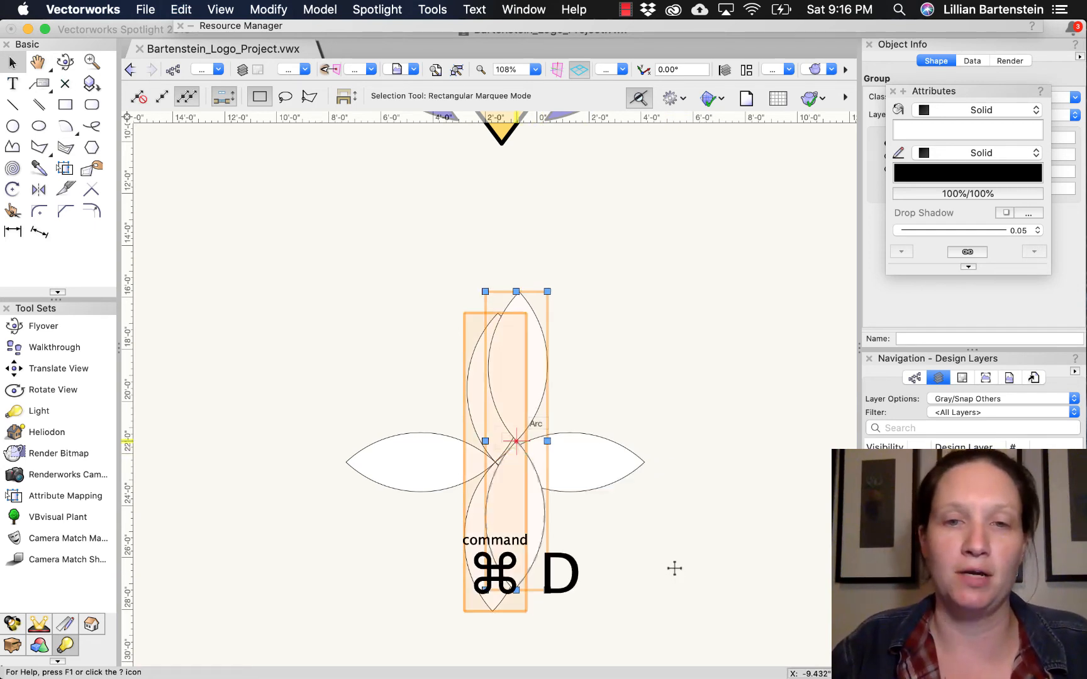
{"action": "left_click_drag", "start_coordinate": [514, 442], "coordinate": [648, 464]}
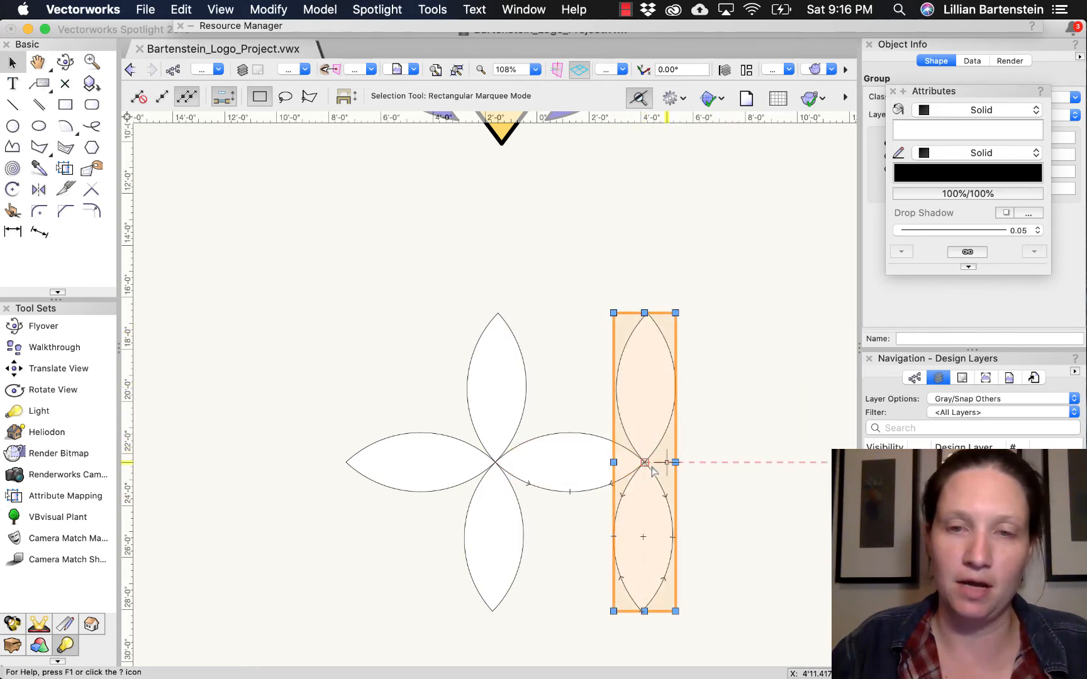
{"action": "key", "text": "cmd+d"}
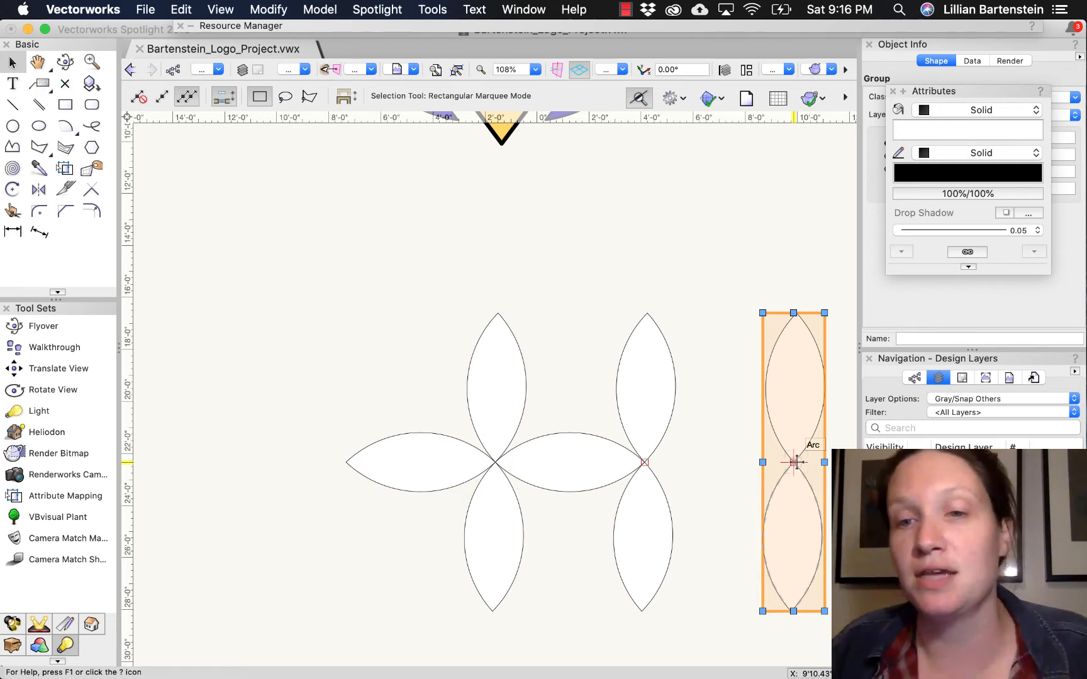
{"action": "left_click_drag", "start_coordinate": [794, 462], "coordinate": [335, 470]}
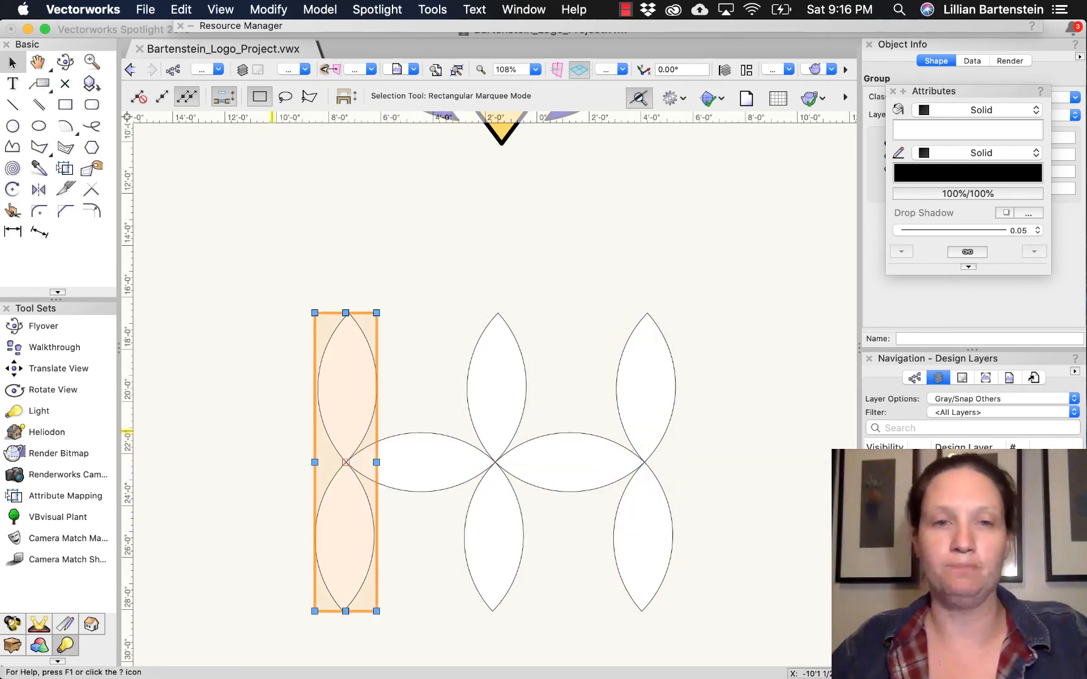
- Duplicate the two horizontal petals twice, snapping the copies' shared tips to the top and bottom tips of the middle vertical pair
{"action": "left_click", "coordinate": [240, 412]}
{"action": "left_click_drag", "start_coordinate": [239, 412], "coordinate": [688, 523]}
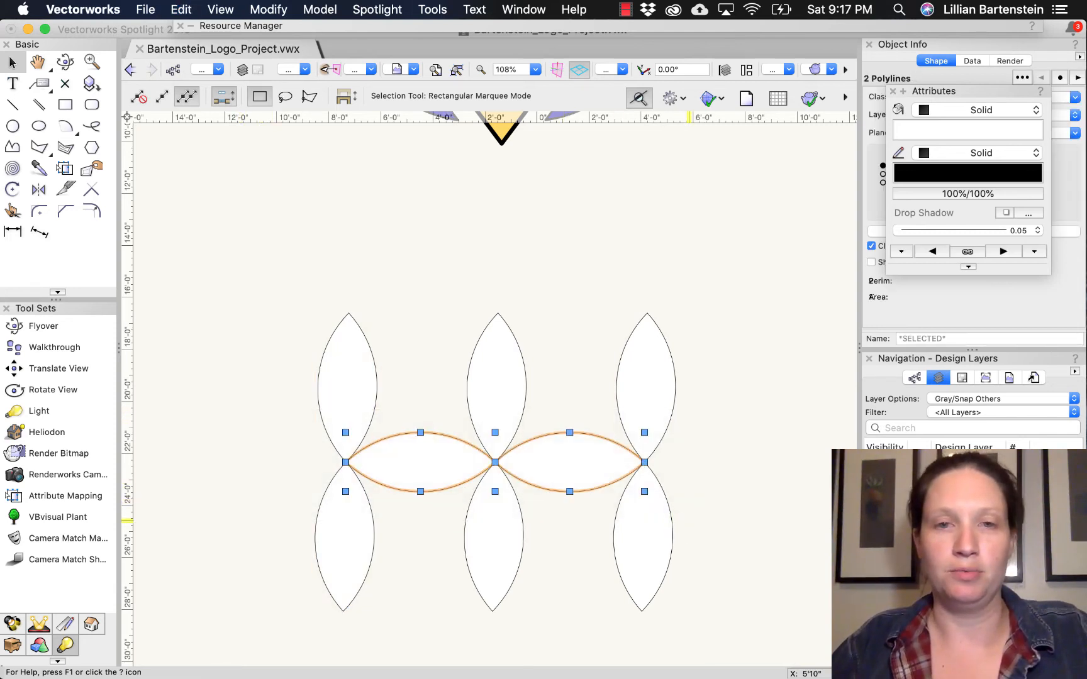
{"action": "key", "text": "super+d"}
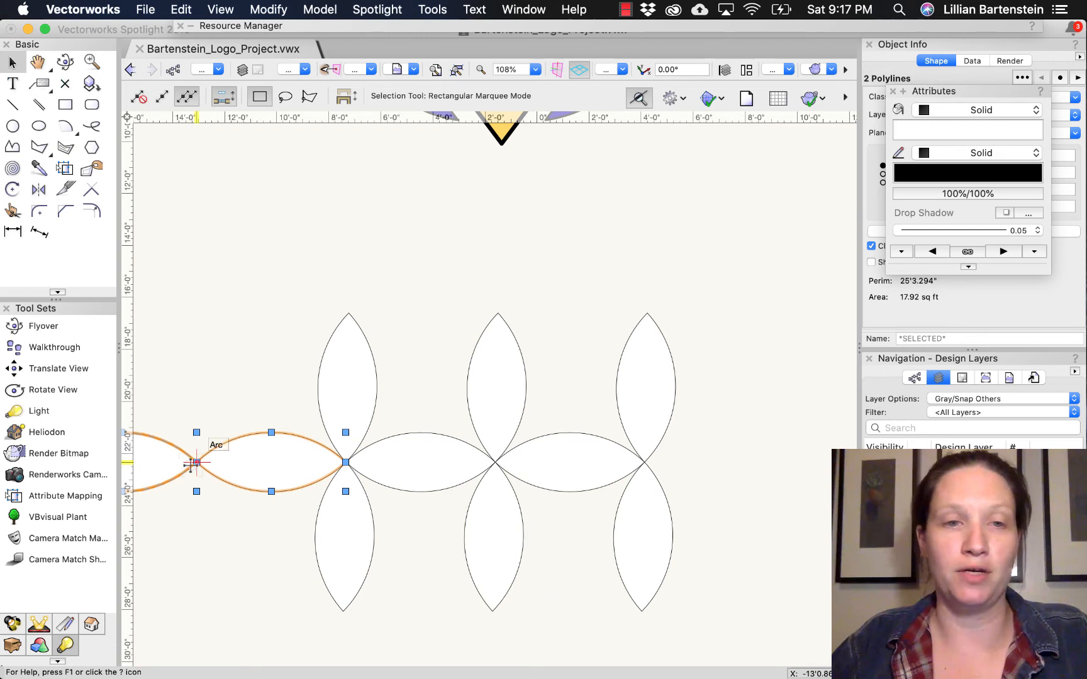
{"action": "left_click_drag", "start_coordinate": [196, 463], "coordinate": [498, 313]}
{"action": "key", "text": "super+d"}
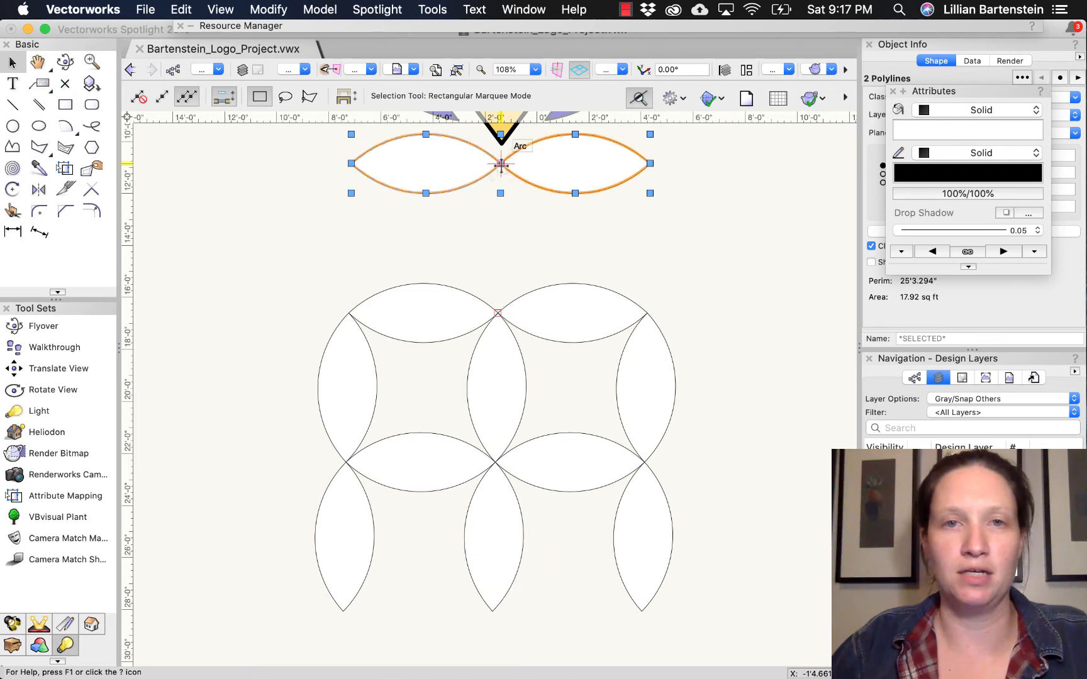
{"action": "left_click_drag", "start_coordinate": [501, 169], "coordinate": [492, 616]}
{"action": "left_click", "coordinate": [748, 522]}
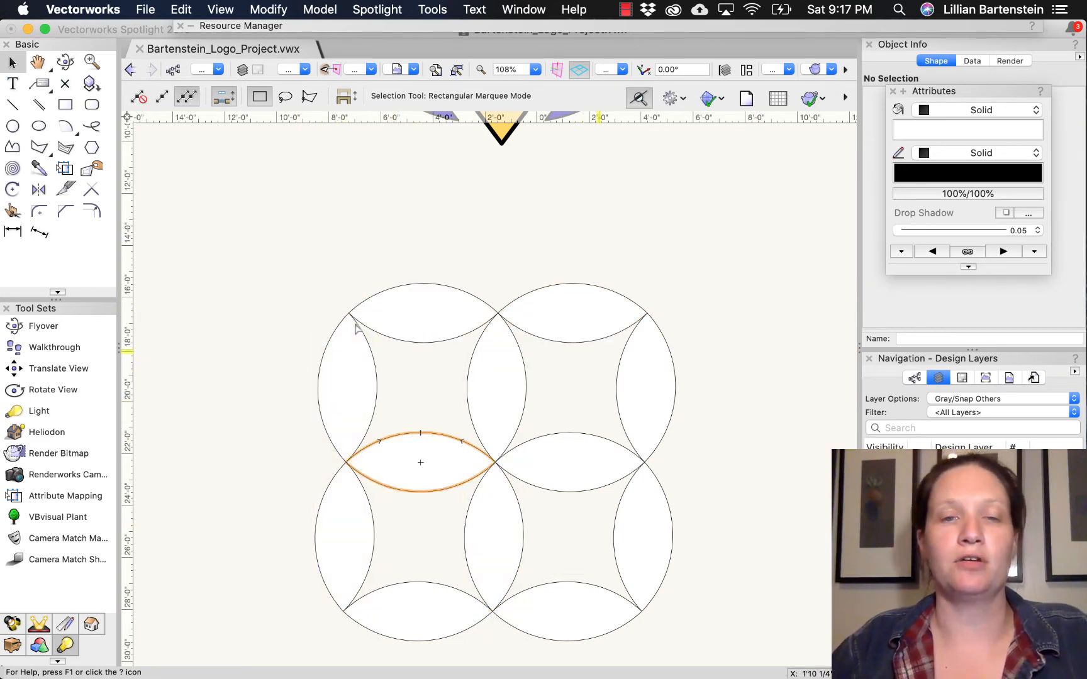
- Examine the petal joint at the pattern's top-left corner up close, and fit the whole petal grid in the view
{"action": "scroll", "coordinate": [356, 322], "scroll_direction": "up", "scroll_amount": 4}
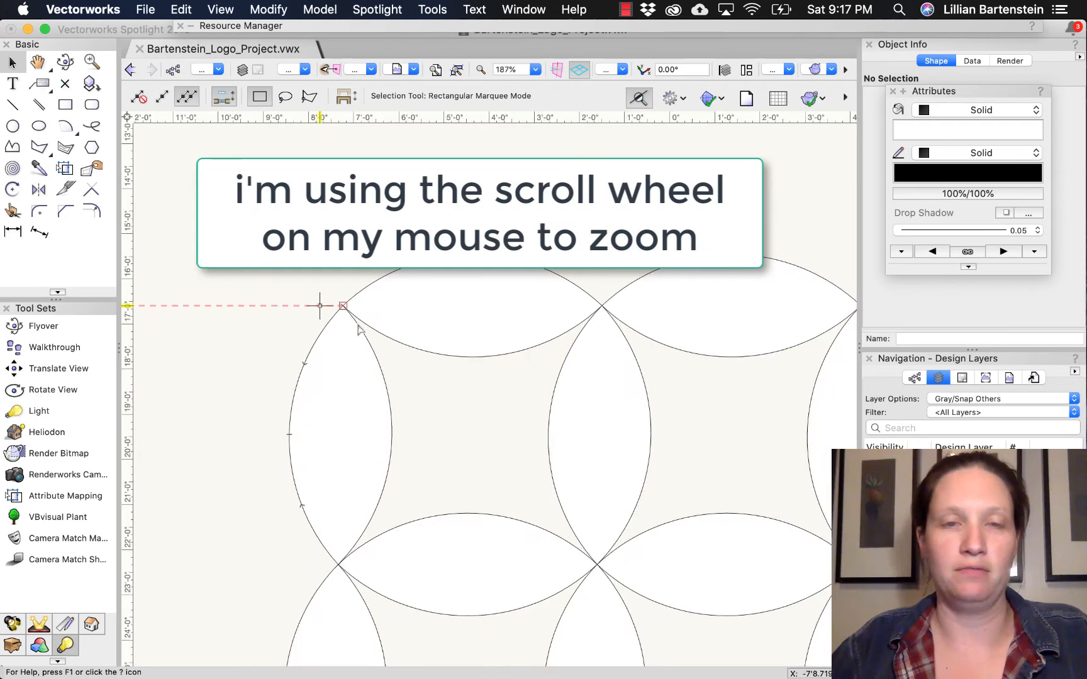
{"action": "scroll", "coordinate": [356, 322], "scroll_direction": "up", "scroll_amount": 5}
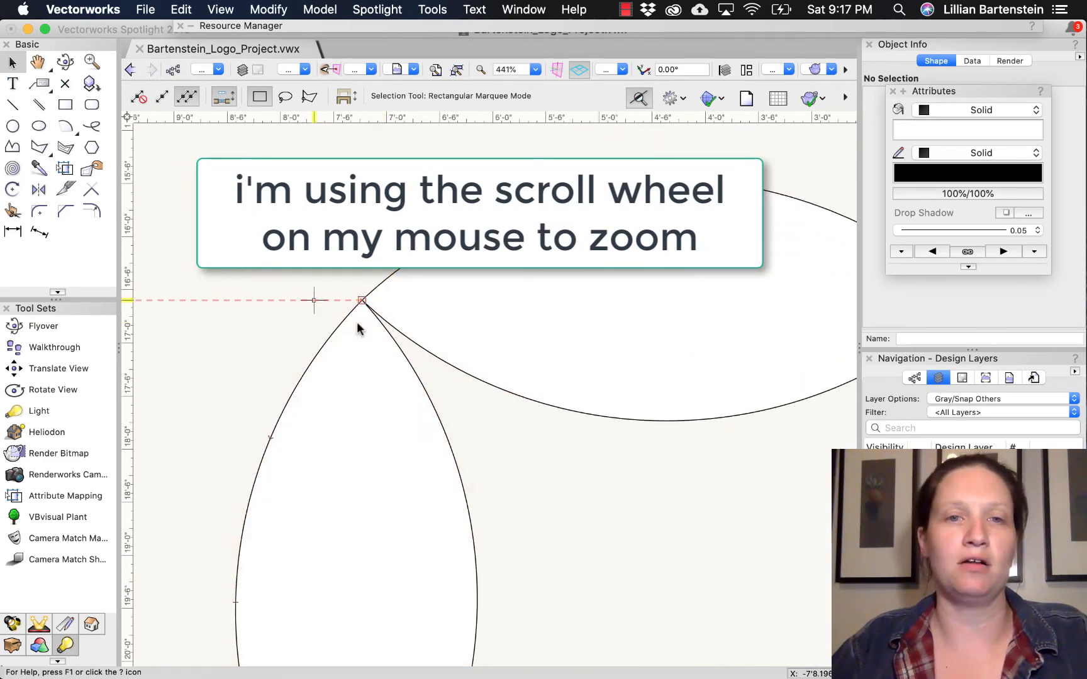
{"action": "scroll", "coordinate": [359, 328], "scroll_direction": "up", "scroll_amount": 8}
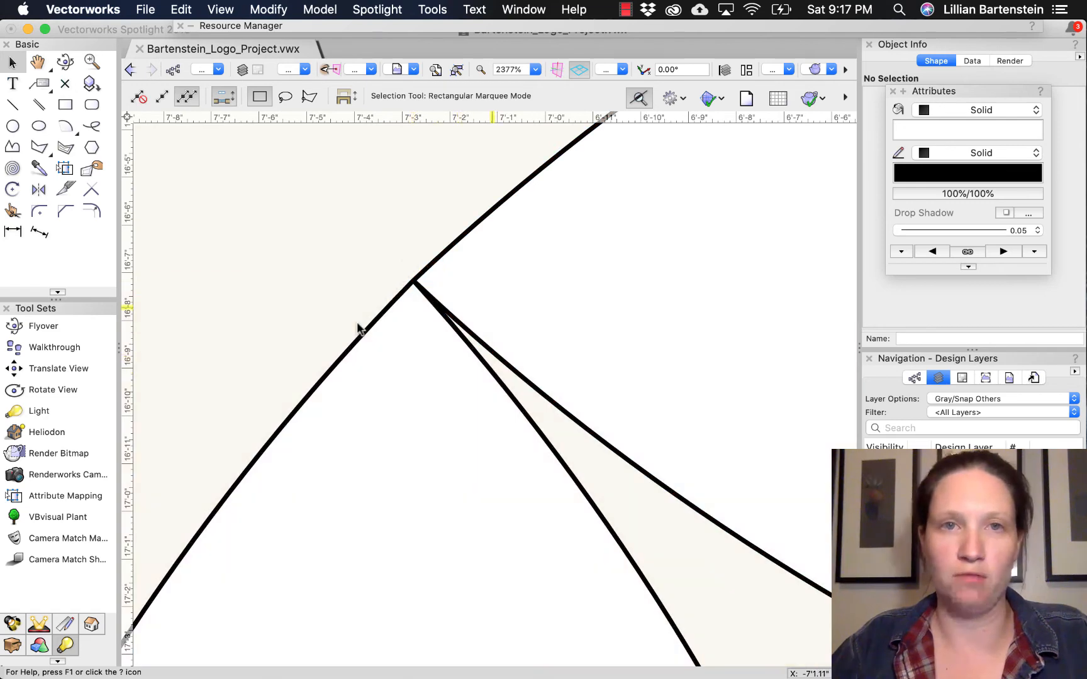
{"action": "key", "text": "super+6"}
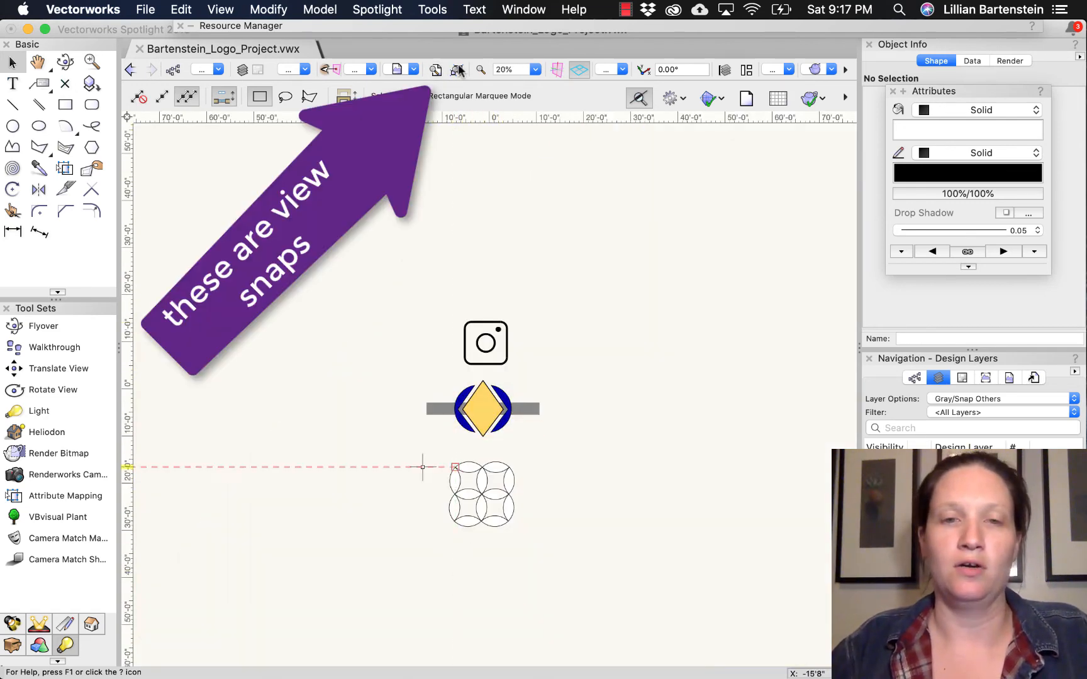
{"action": "left_click_drag", "start_coordinate": [433, 452], "coordinate": [547, 547]}
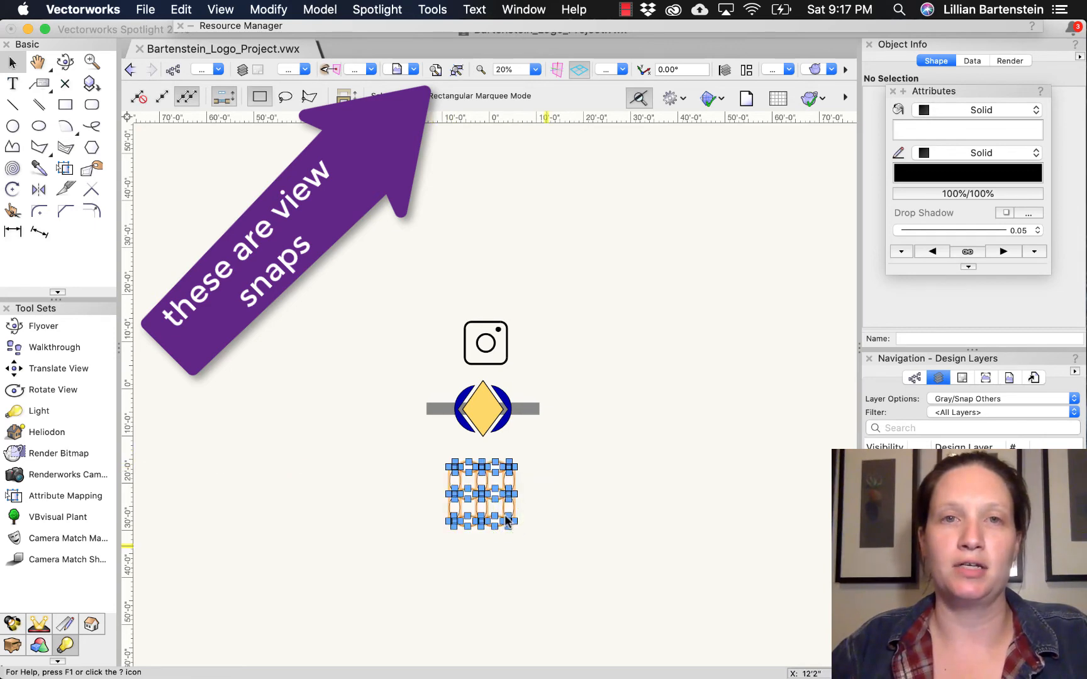
{"action": "left_click", "coordinate": [456, 69]}
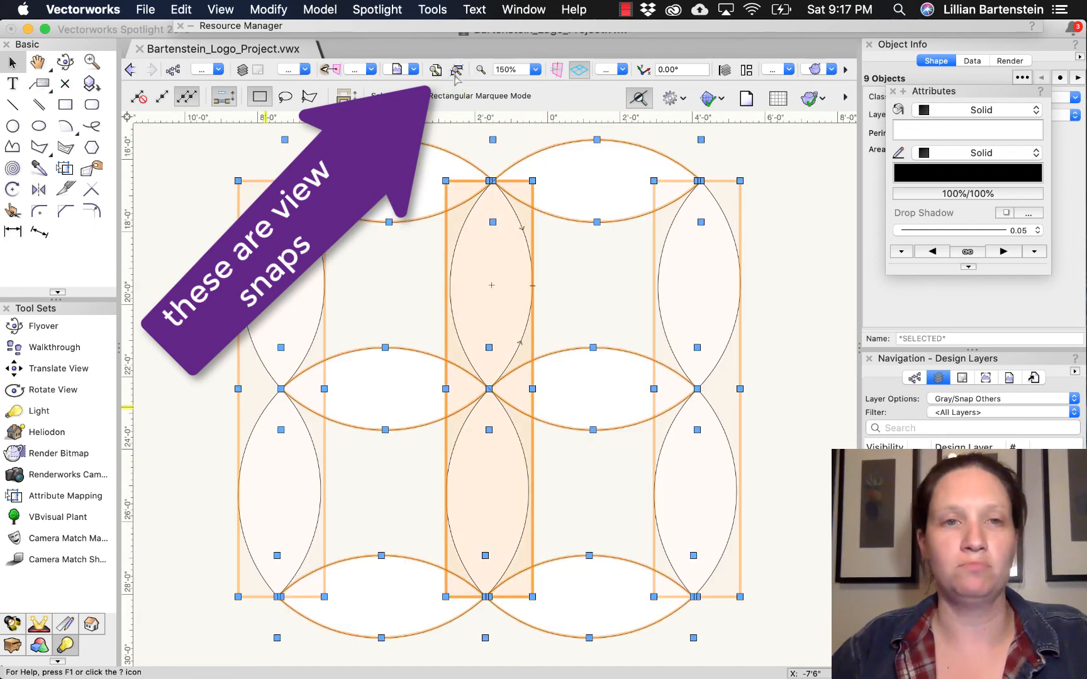
{"action": "key", "text": "Escape"}
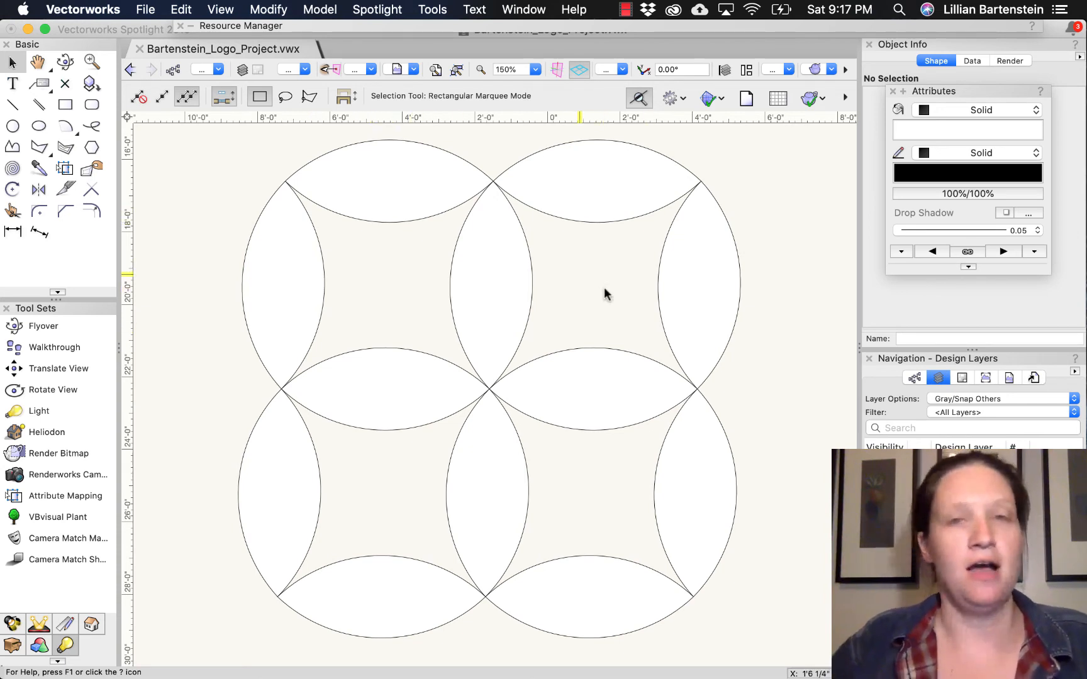
- Select the whole petal grid, ungroup it into individual polylines and clear the selection
{"action": "left_click_drag", "start_coordinate": [222, 132], "coordinate": [183, 270]}
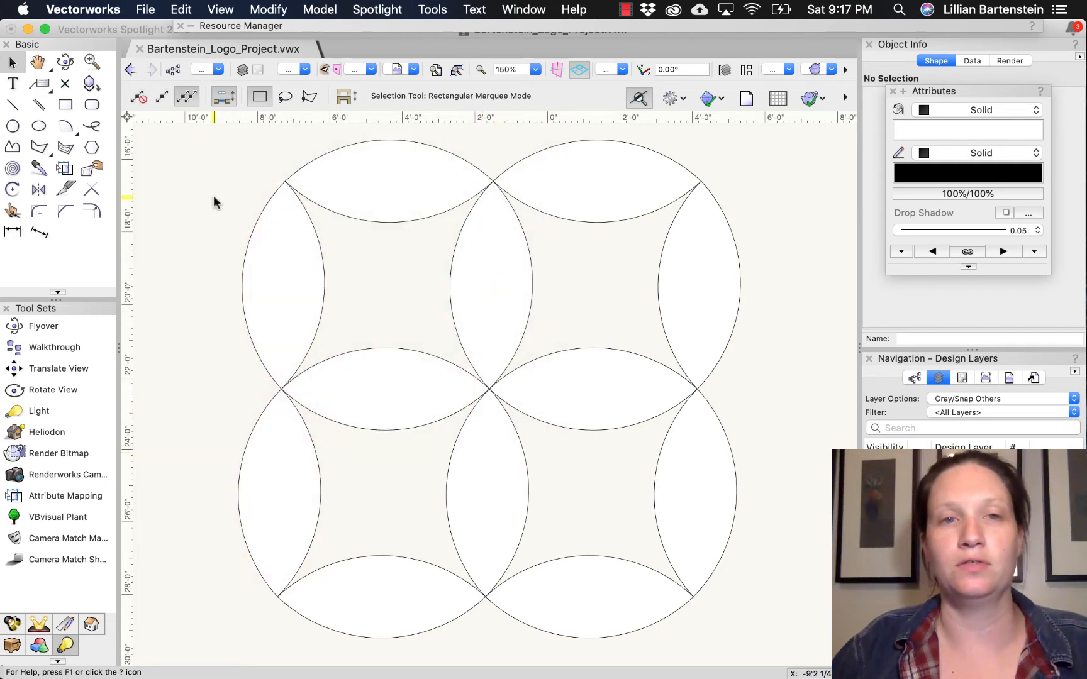
{"action": "left_click_drag", "start_coordinate": [214, 201], "coordinate": [790, 600]}
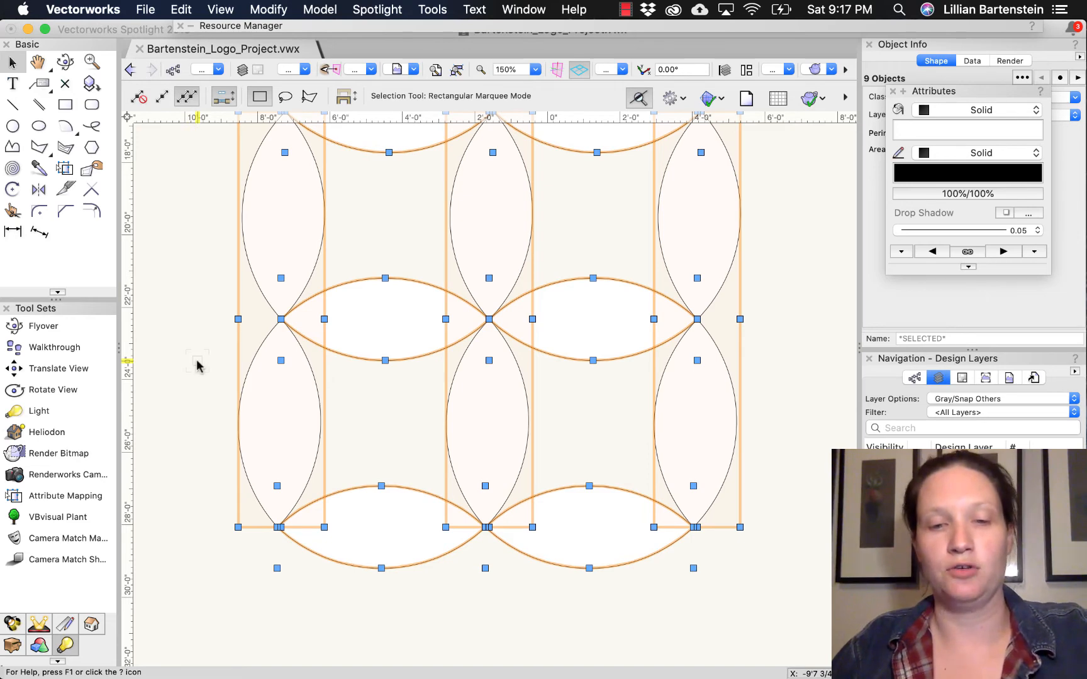
{"action": "key", "text": "super+u"}
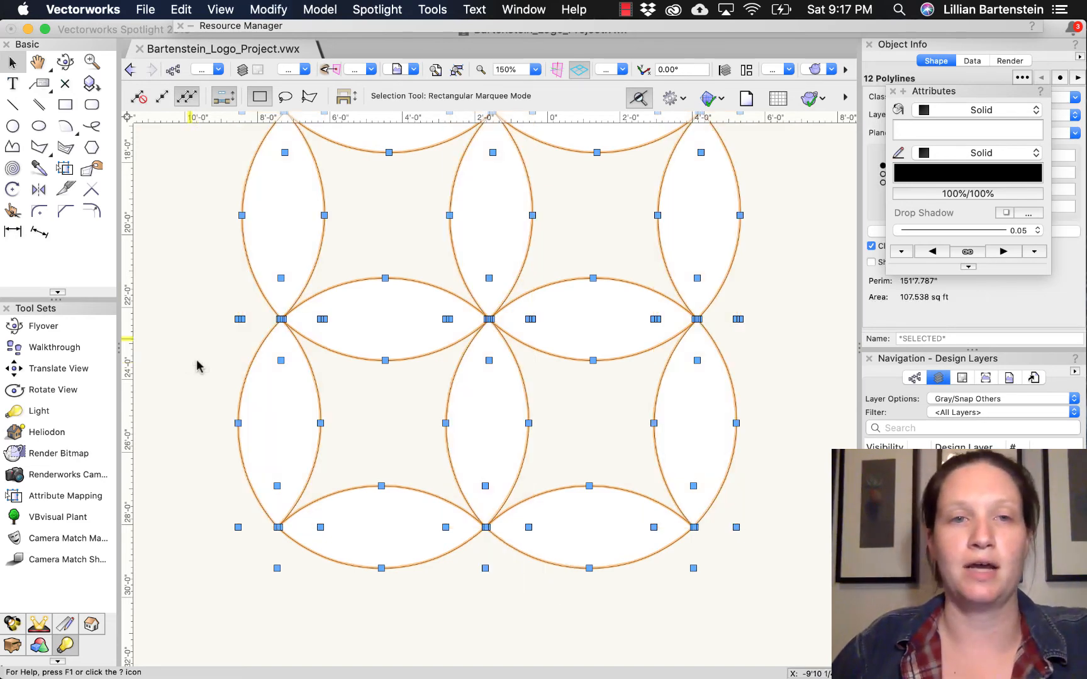
{"action": "left_click", "coordinate": [197, 359]}
- Create a surface from the area enclosed by the four upper-left petals using Combine Into Surface
{"action": "scroll", "coordinate": [196, 360], "scroll_direction": "up", "scroll_amount": 7}
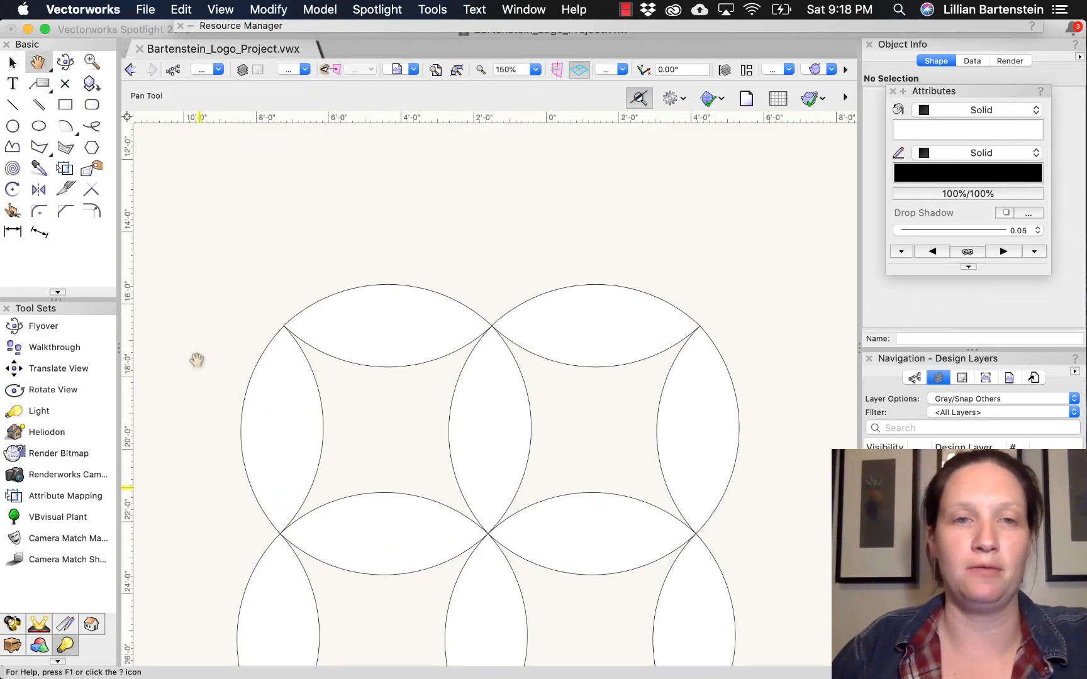
{"action": "key", "text": "x"}
{"action": "left_click_drag", "start_coordinate": [186, 256], "coordinate": [543, 580]}
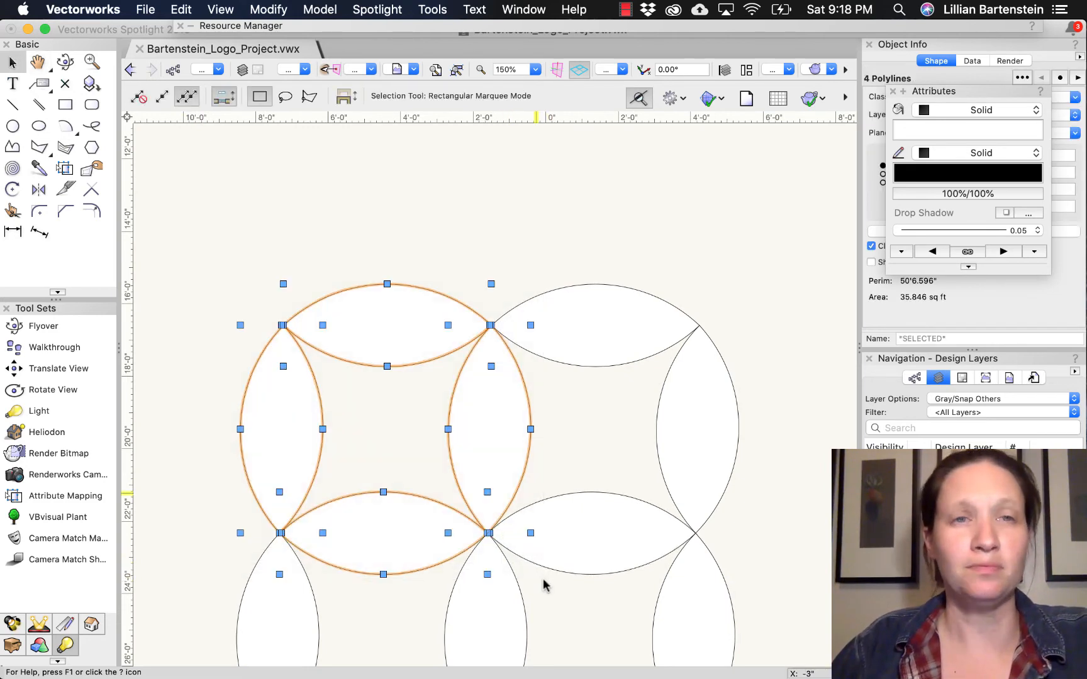
{"action": "left_click", "coordinate": [275, 10]}
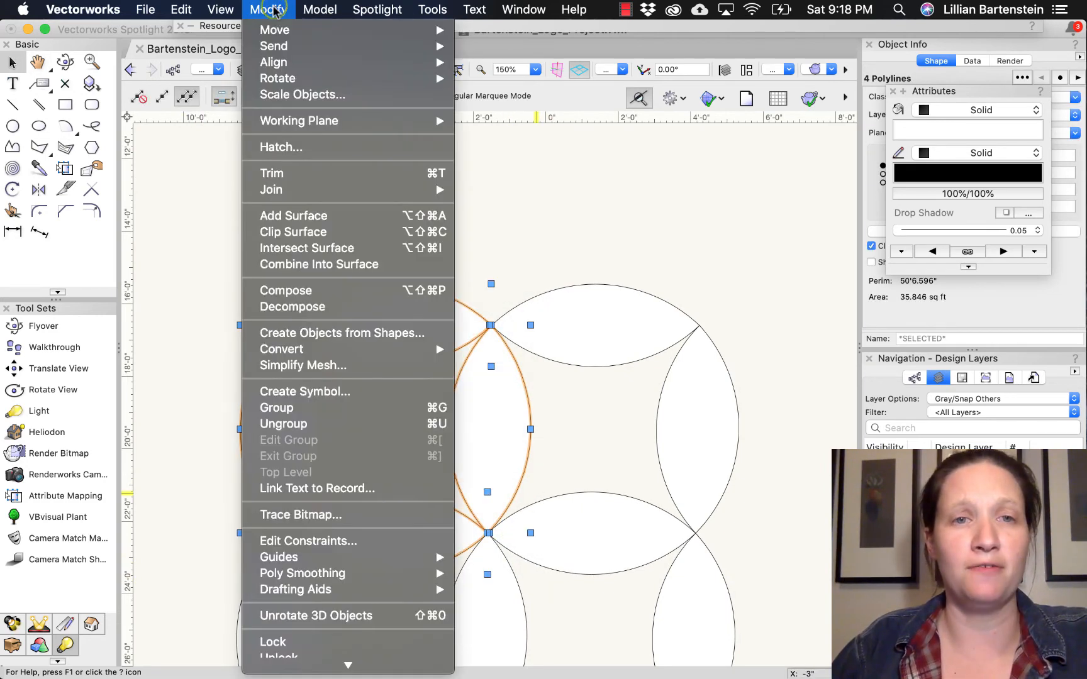
{"action": "left_click", "coordinate": [317, 265]}
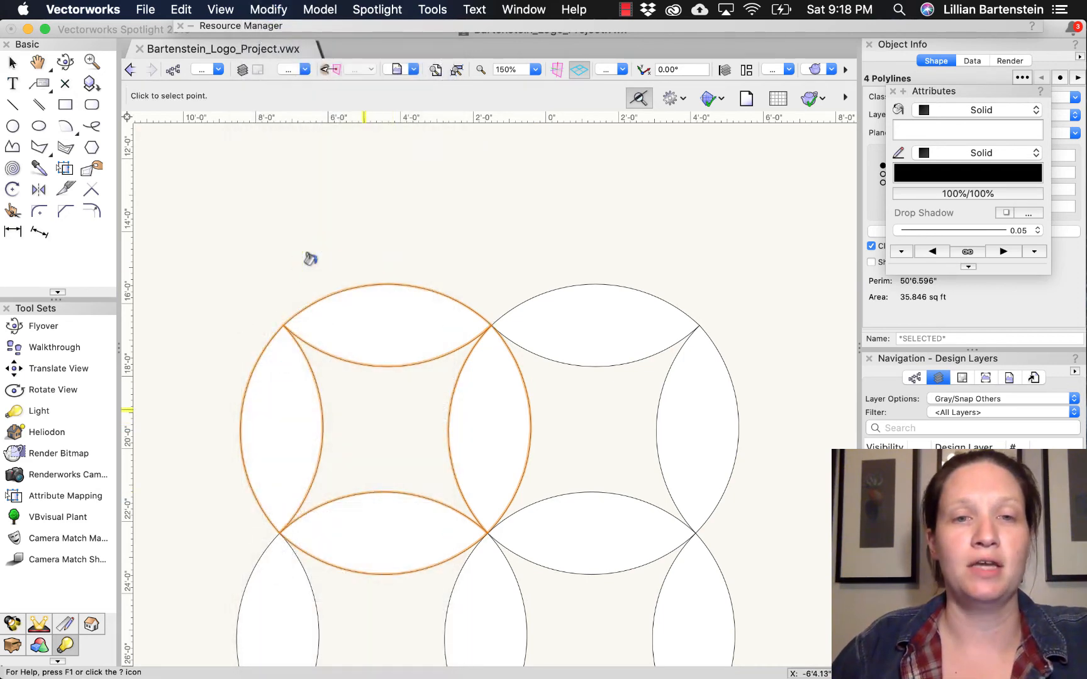
{"action": "left_click", "coordinate": [359, 395]}
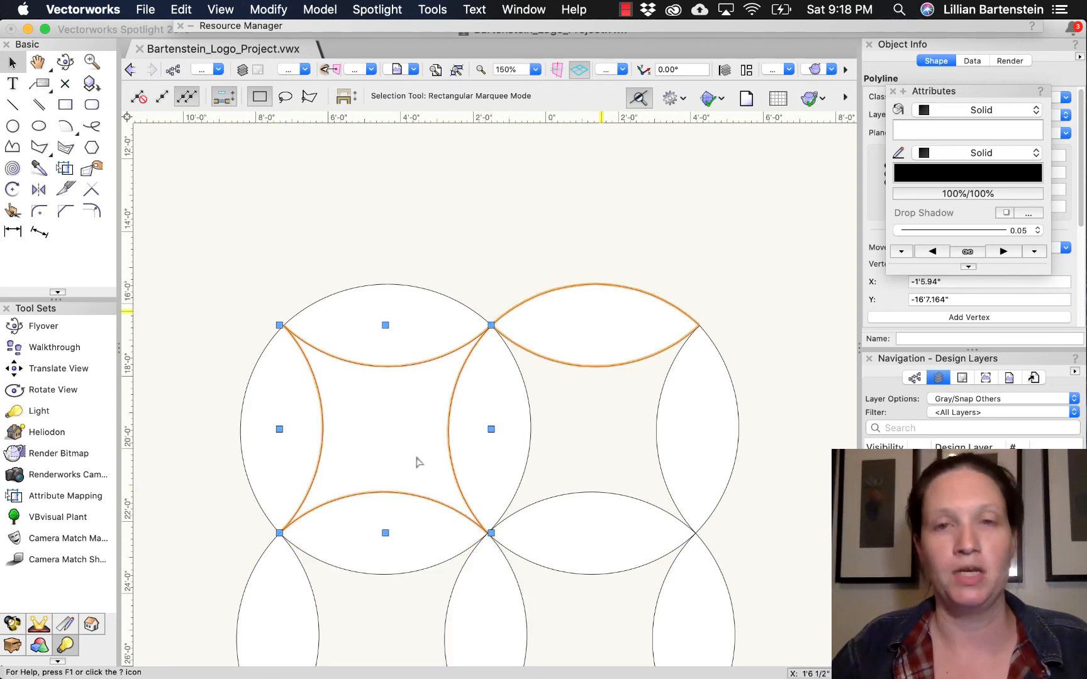
- Nudge the top horizontal petal of the upper-right circle slightly to the right, off its neighbours' tips, and deselect it
{"action": "mouse_move", "coordinate": [602, 311]}
{"action": "left_mouse_down"}
{"action": "mouse_move", "coordinate": [634, 262]}
{"action": "mouse_move", "coordinate": [615, 311]}
{"action": "mouse_move", "coordinate": [601, 311]}
{"action": "left_mouse_up"}
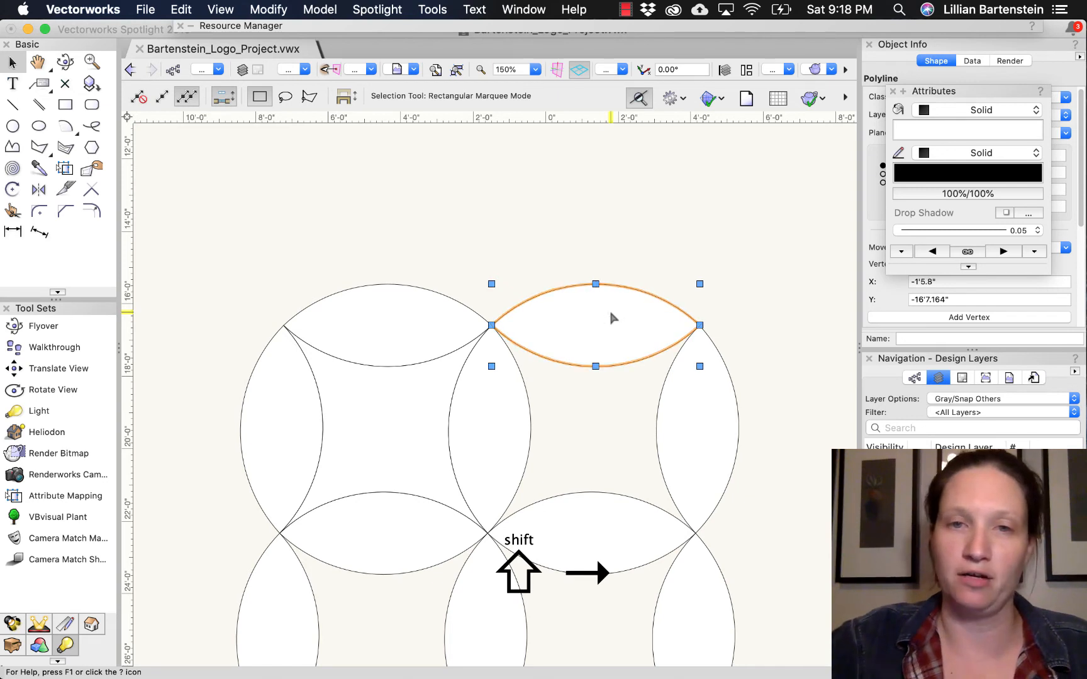
{"action": "key", "text": "shift+Right"}
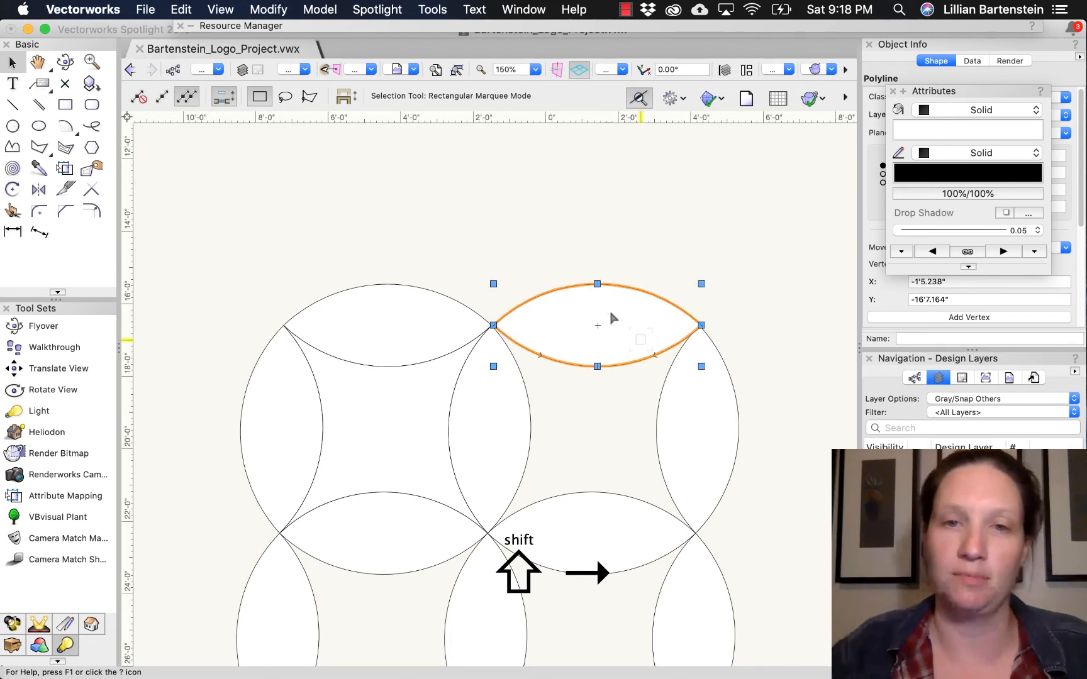
{"action": "left_click", "coordinate": [580, 450]}
- Try to create a surface from the area between the four upper-right petals using Combine Into Surface
{"action": "mouse_move", "coordinate": [753, 270]}
{"action": "left_mouse_down"}
{"action": "mouse_move", "coordinate": [602, 505]}
{"action": "mouse_move", "coordinate": [505, 587]}
{"action": "mouse_move", "coordinate": [444, 595]}
{"action": "left_mouse_up"}
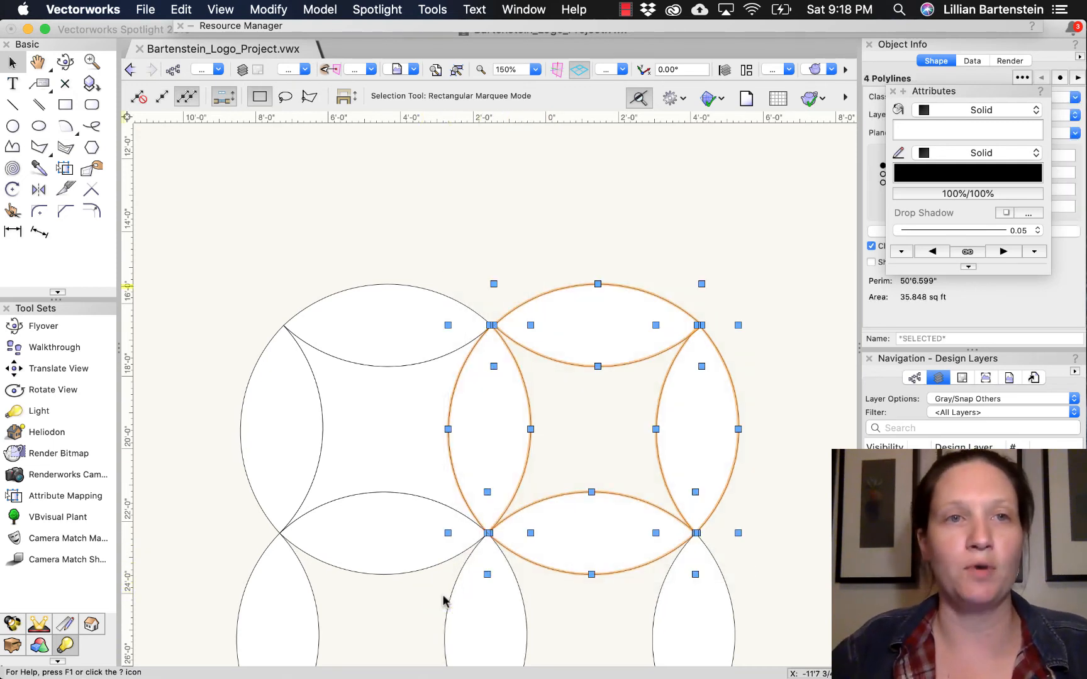
{"action": "left_click", "coordinate": [257, 9]}
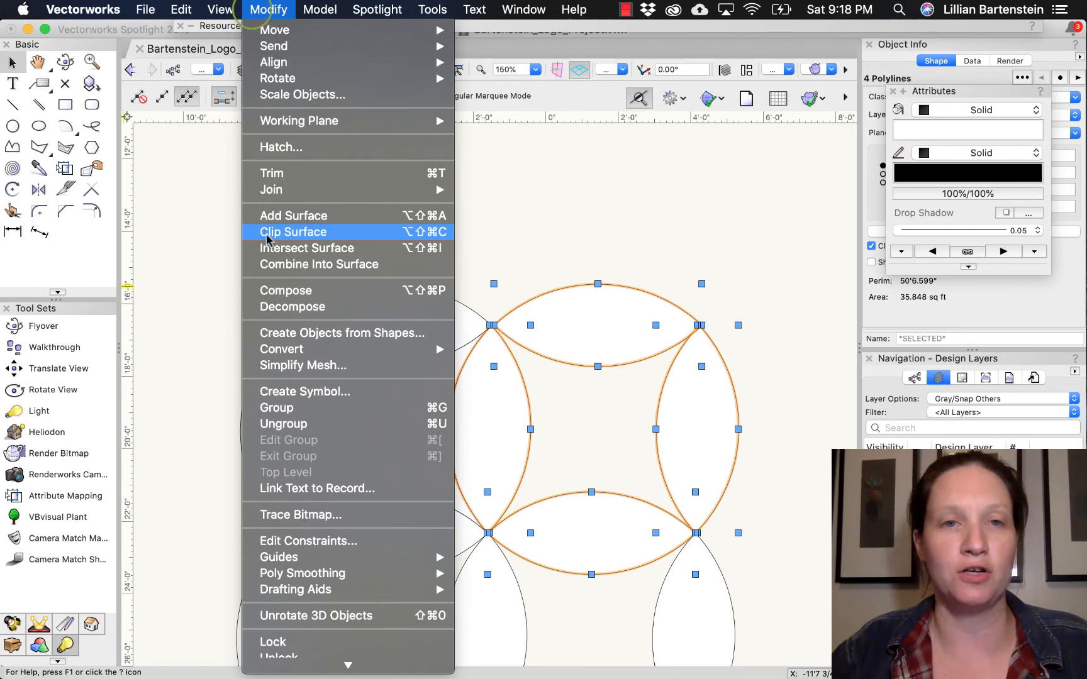
{"action": "left_click", "coordinate": [271, 264]}
{"action": "left_click", "coordinate": [591, 423]}
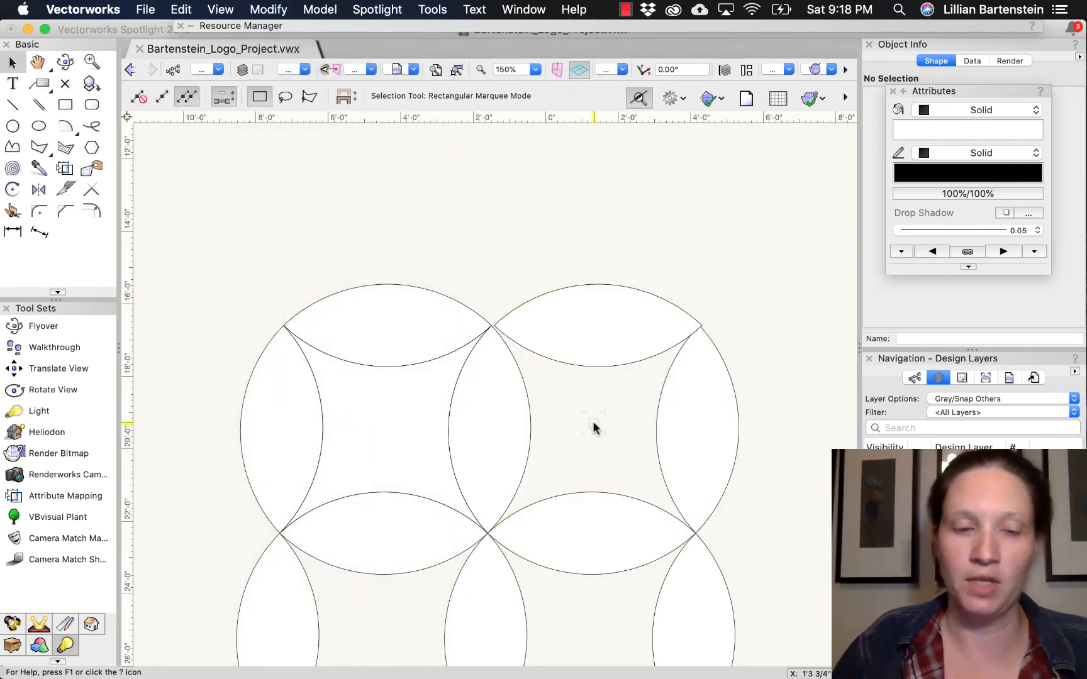
{"action": "key", "text": "ctrl+z"}
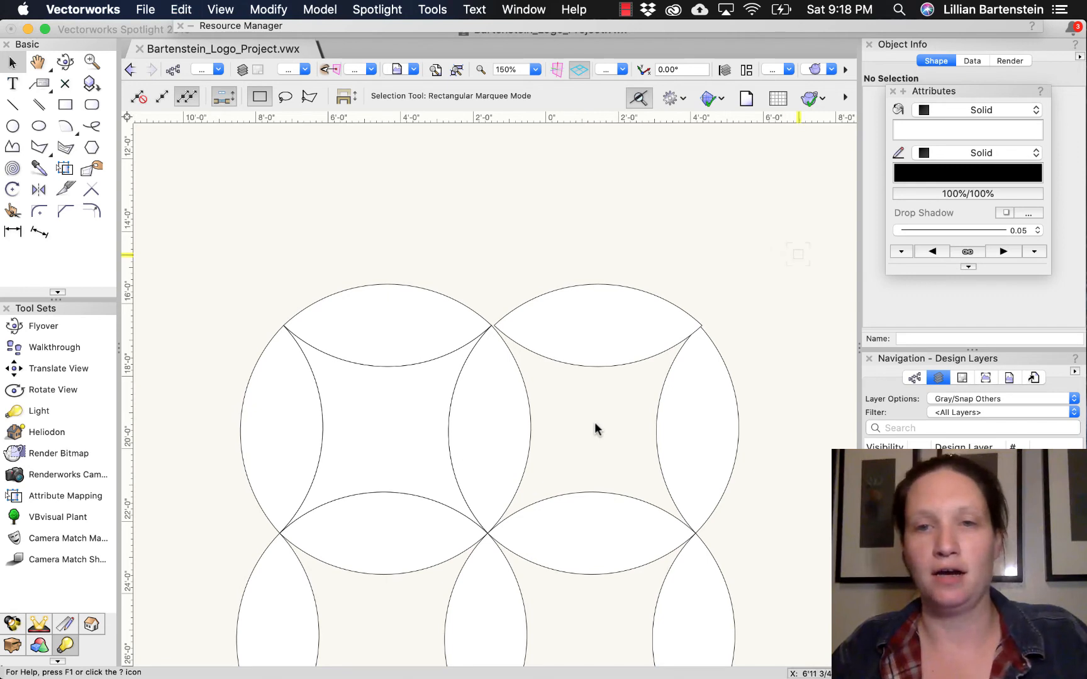
- Undo the petal's nudge and create a surface from the area between the four upper-right petals using Combine Into Surface
{"action": "key", "text": "super+z"}
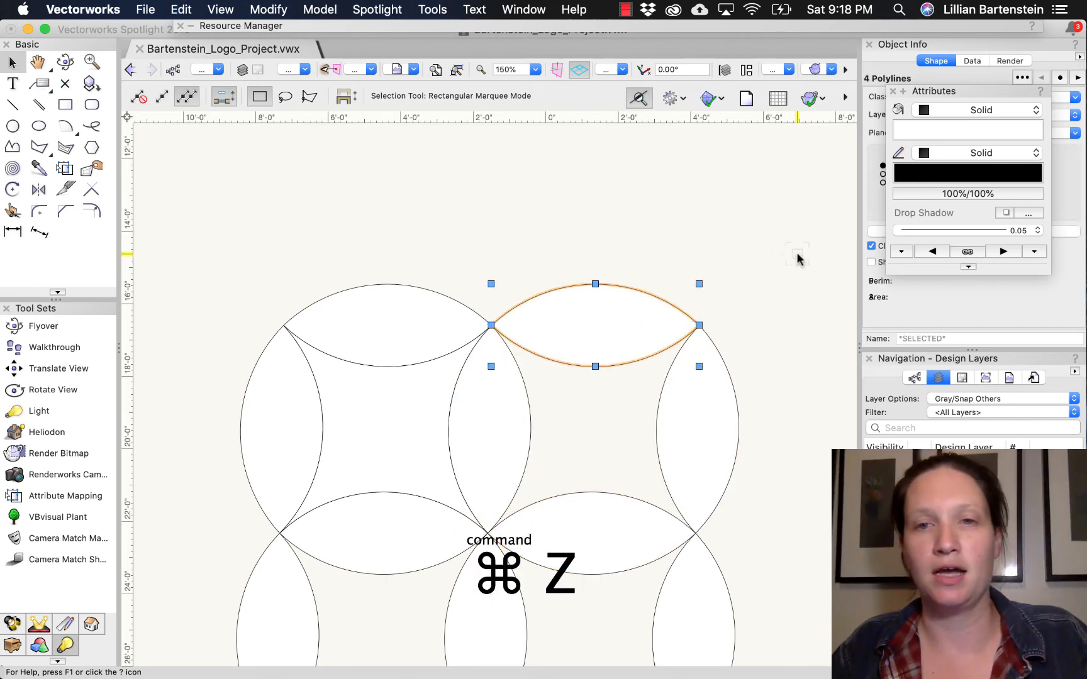
{"action": "left_click", "coordinate": [797, 254]}
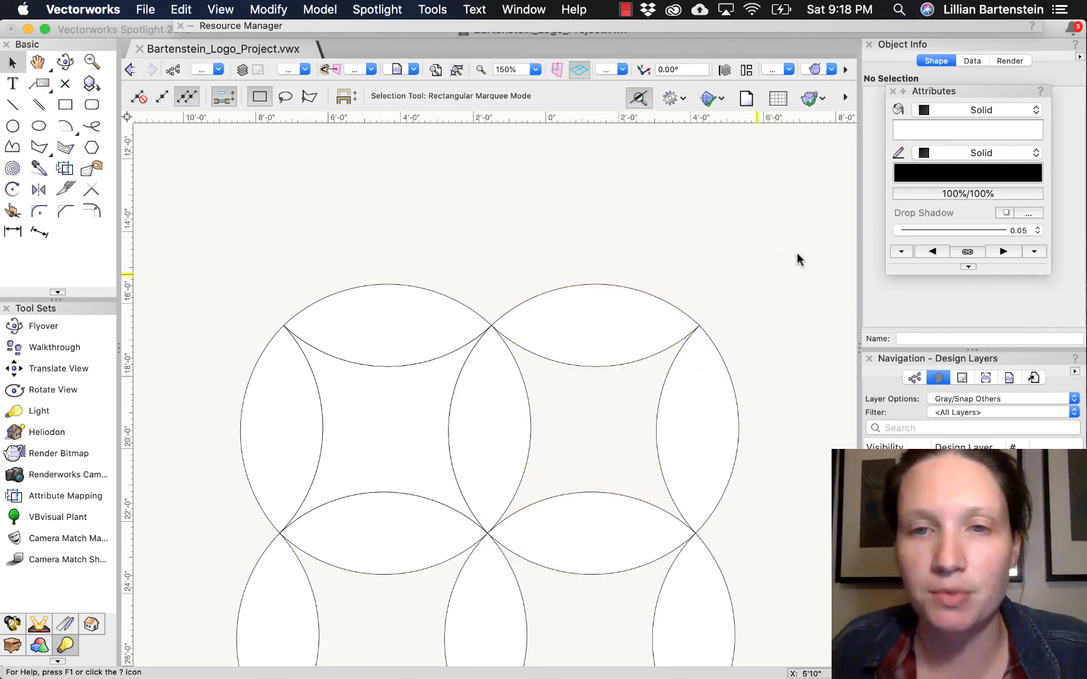
{"action": "left_click_drag", "start_coordinate": [702, 237], "coordinate": [510, 521]}
{"action": "key", "text": "super+v"}
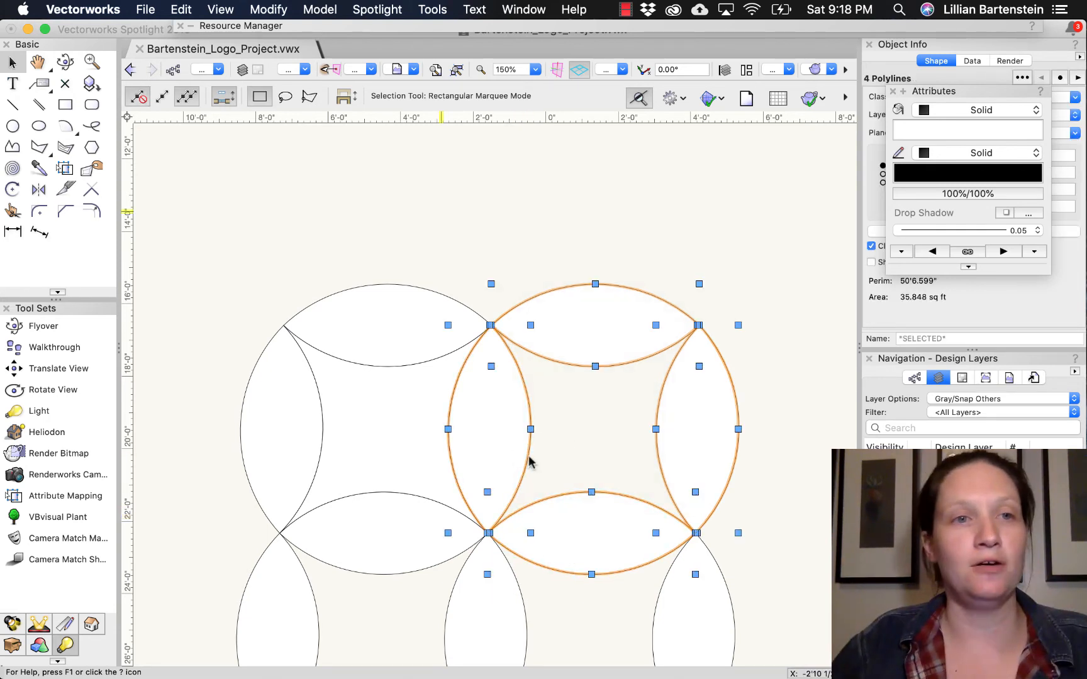
{"action": "left_click", "coordinate": [234, 9]}
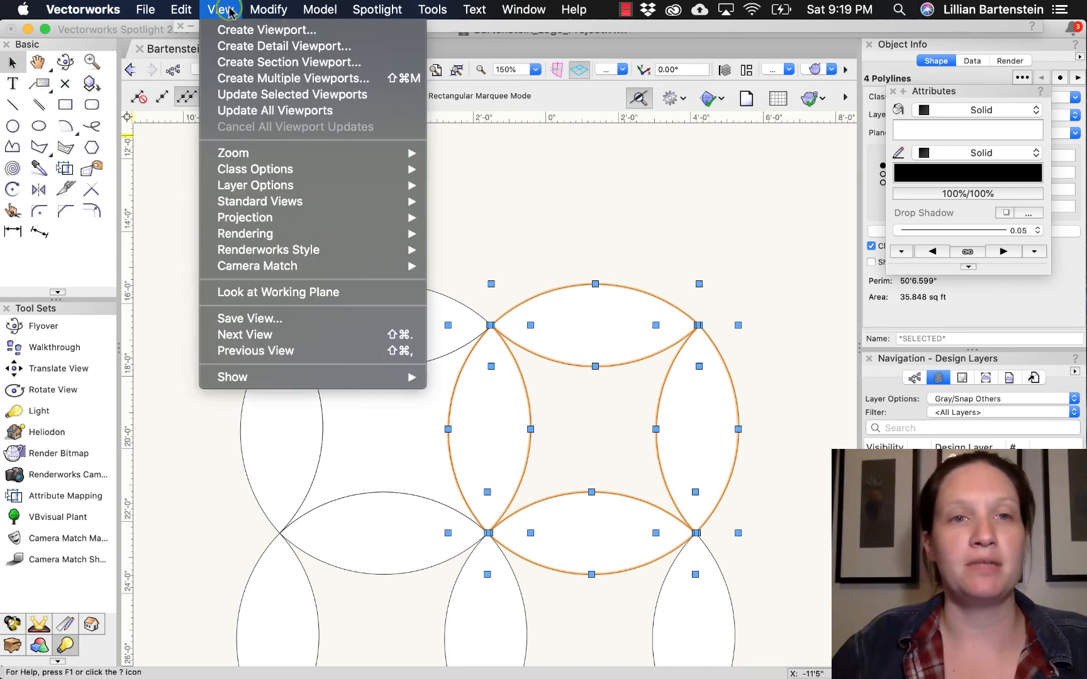
{"action": "mouse_move", "coordinate": [268, 9]}
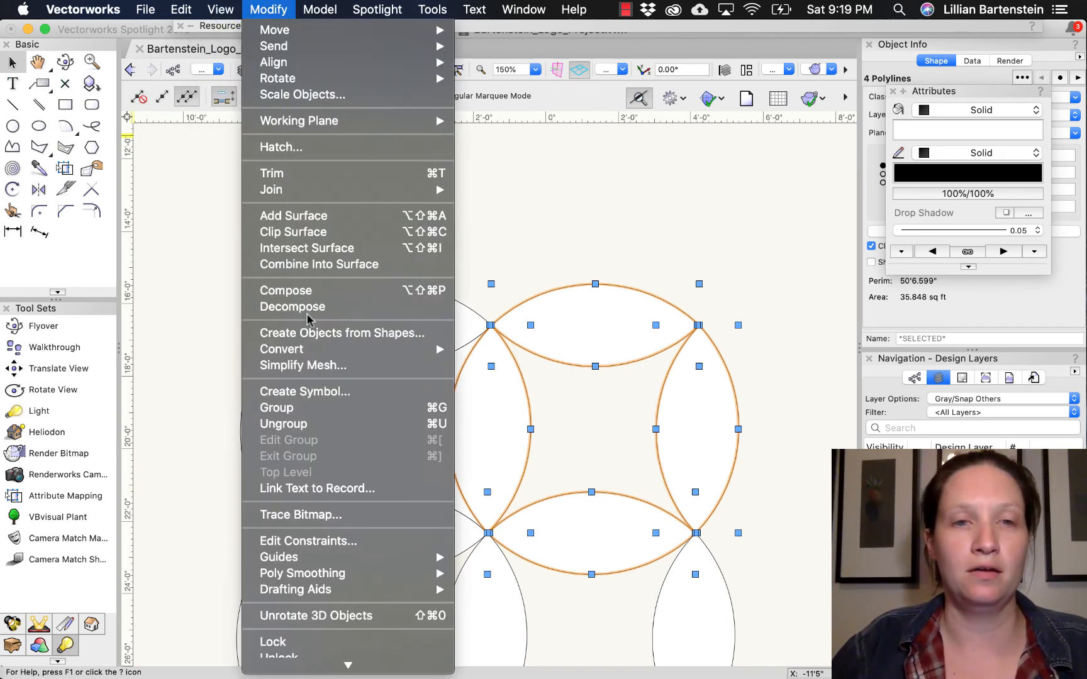
{"action": "left_click", "coordinate": [300, 264]}
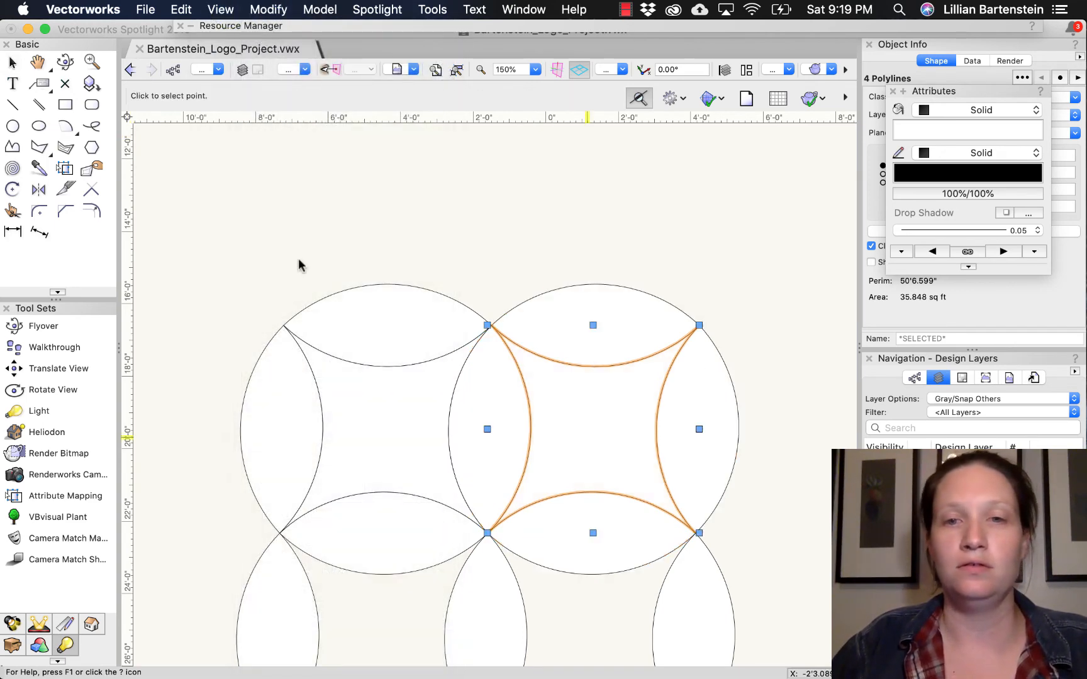
- Create a surface from the area enclosed by the four lower-left petals using Combine Into Surface
{"action": "middle_click_drag", "start_coordinate": [761, 555], "coordinate": [764, 268]}
{"action": "left_click_drag", "start_coordinate": [192, 217], "coordinate": [506, 517]}
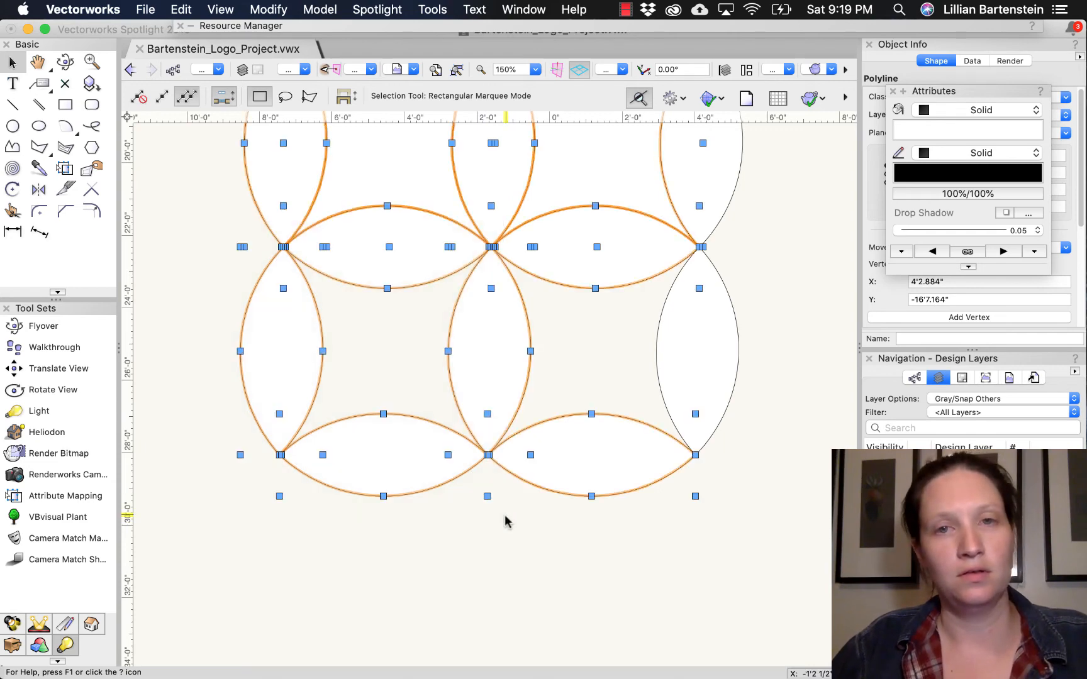
{"action": "left_click", "coordinate": [267, 9]}
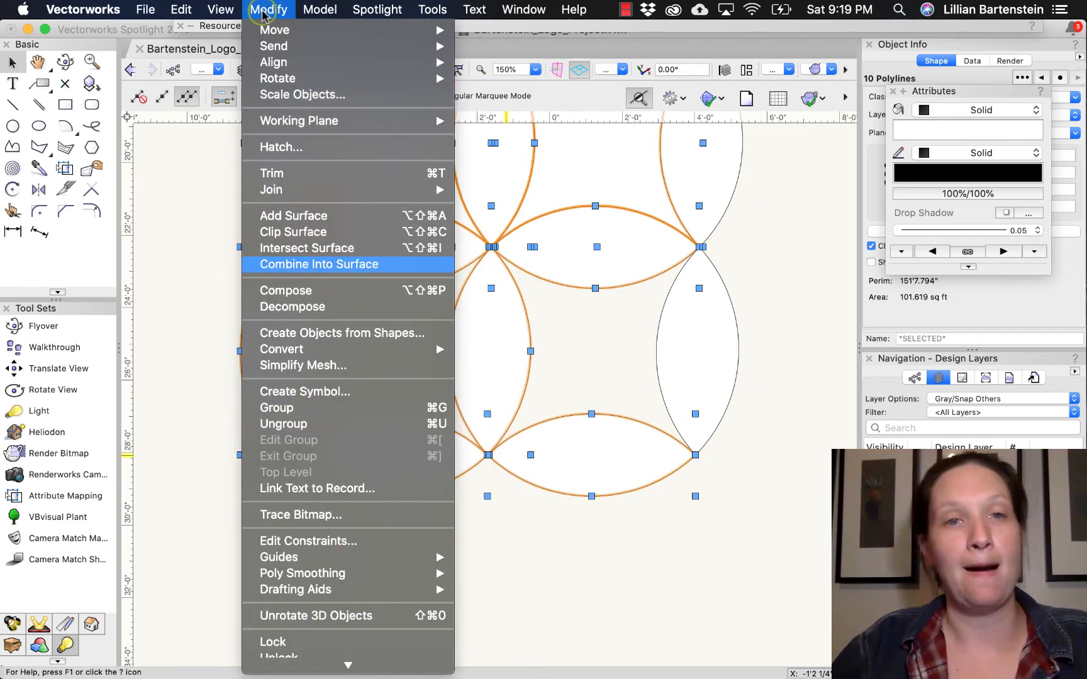
{"action": "left_click", "coordinate": [334, 334]}
{"action": "left_click", "coordinate": [324, 295]}
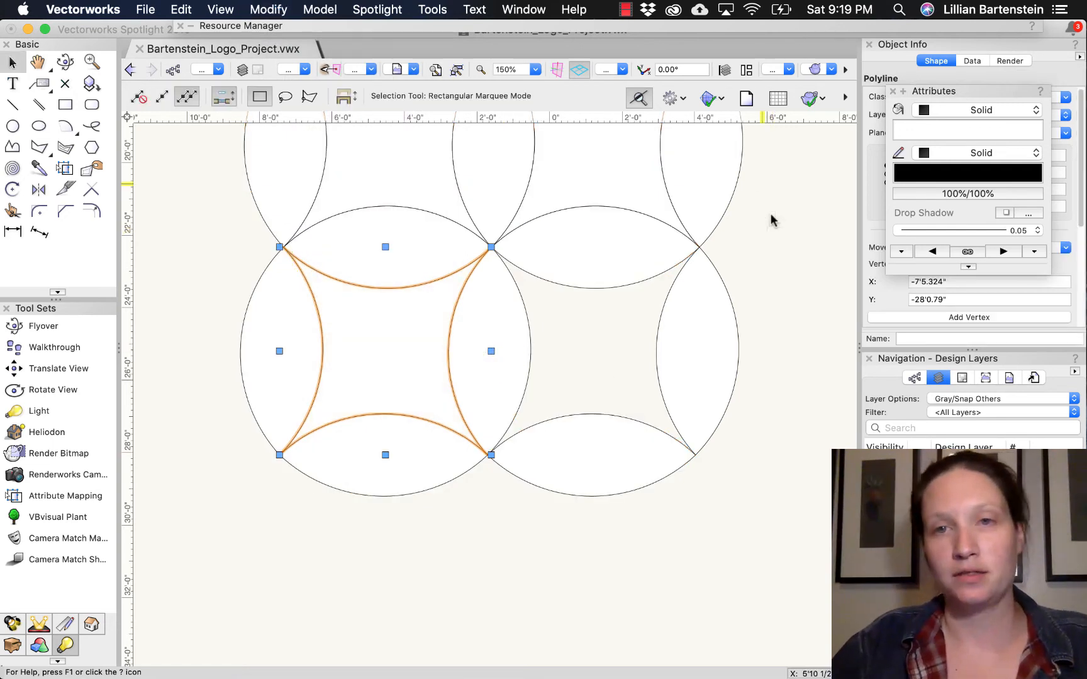
- Create a surface from the area enclosed by the four lower-right petals using Combine Into Surface
{"action": "mouse_move", "coordinate": [766, 202]}
{"action": "left_mouse_down"}
{"action": "mouse_move", "coordinate": [492, 482]}
{"action": "mouse_move", "coordinate": [439, 518]}
{"action": "left_mouse_up"}
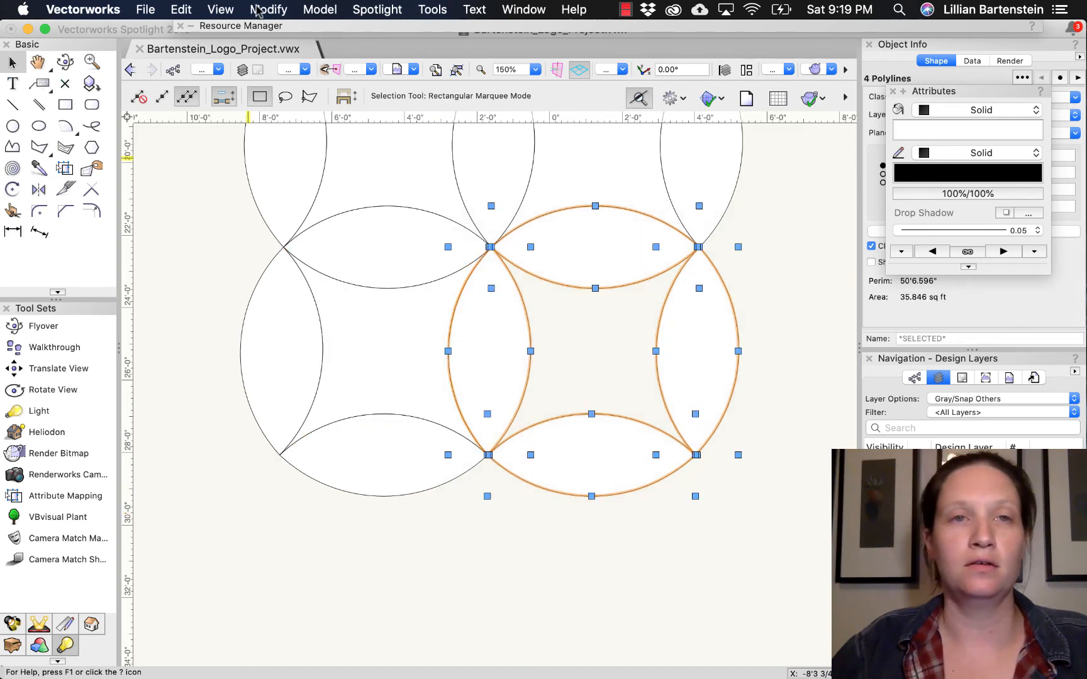
{"action": "left_click", "coordinate": [265, 10]}
{"action": "left_click", "coordinate": [272, 265]}
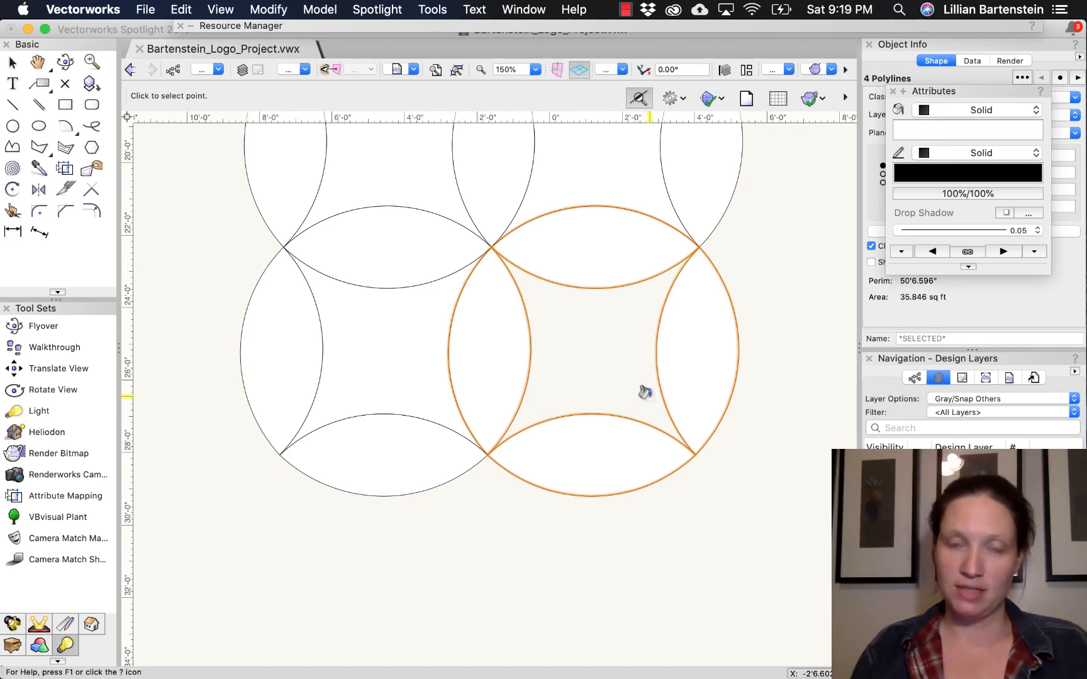
{"action": "left_click", "coordinate": [593, 341]}
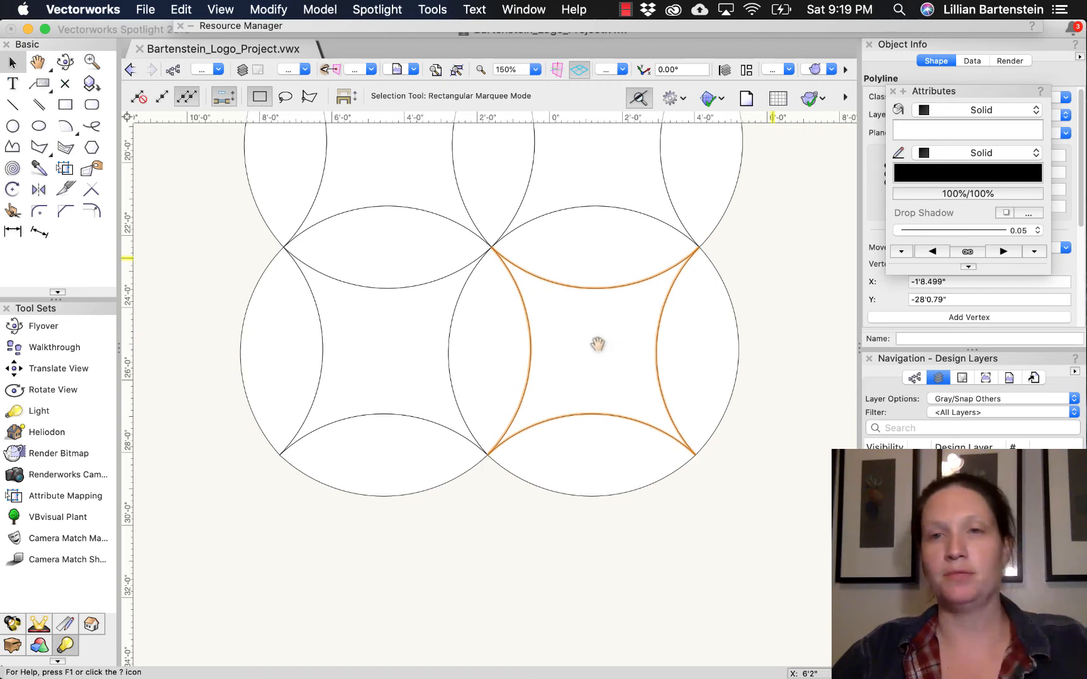
- Fill seven outer petals, all except the vertical one at the lower right, with a muted light blue
{"action": "key", "text": "h"}
{"action": "scroll", "coordinate": [597, 343], "scroll_direction": "up", "scroll_amount": 5}
{"action": "left_click_drag", "start_coordinate": [776, 415], "coordinate": [776, 400]}
{"action": "key", "text": "x"}
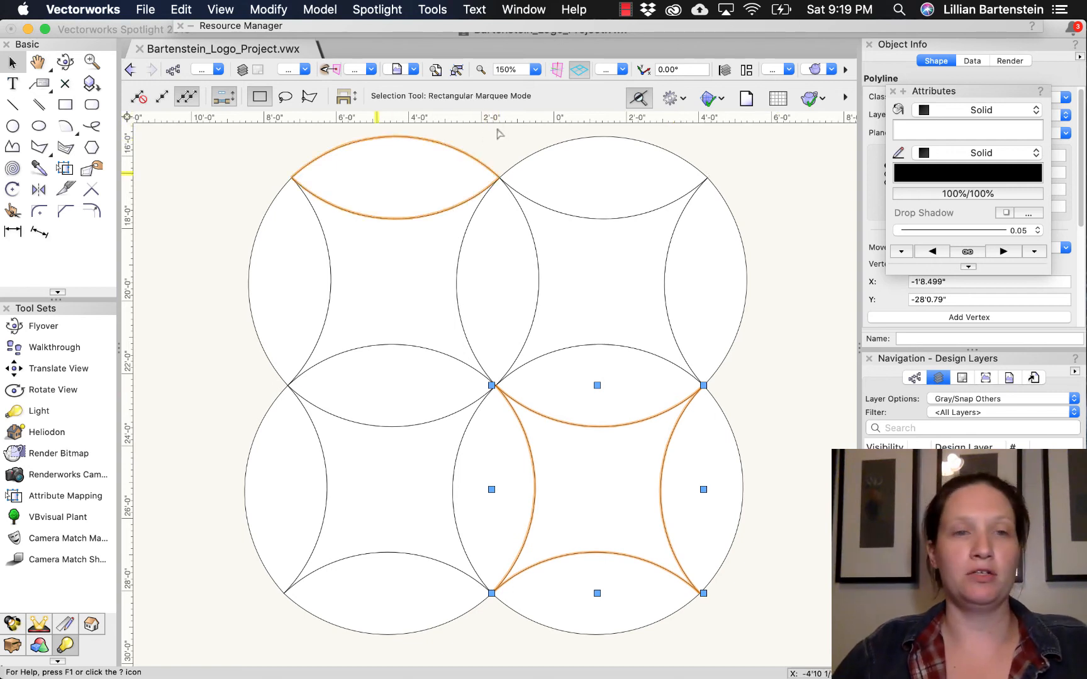
{"action": "left_click", "coordinate": [381, 181]}
{"action": "left_click", "coordinate": [602, 176], "text": "shift"}
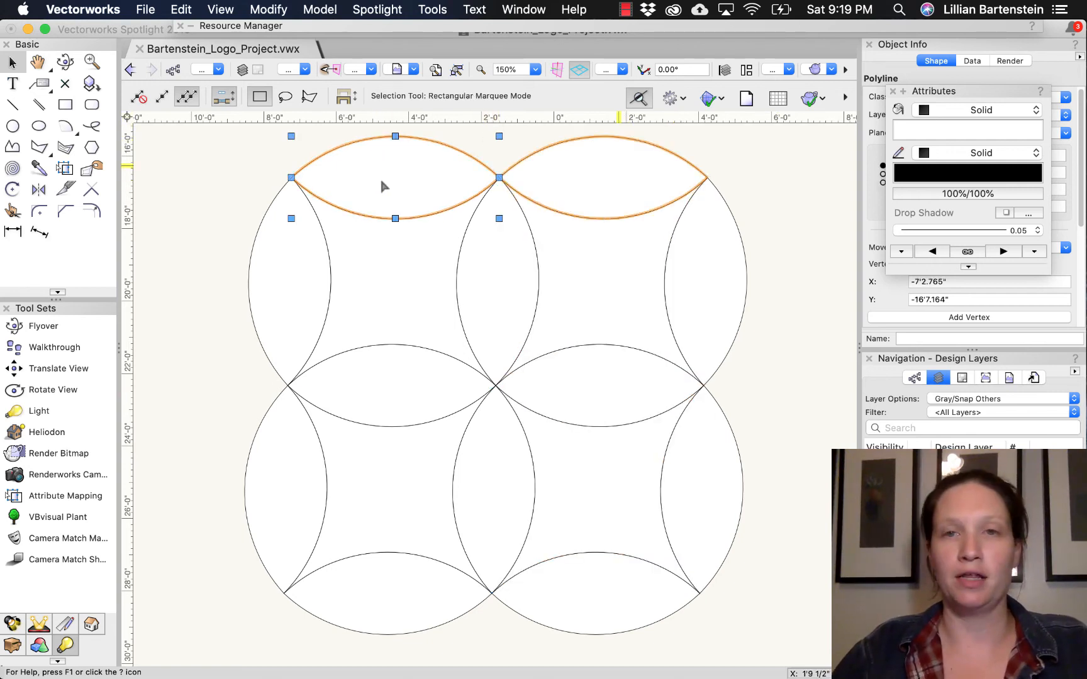
{"action": "left_click", "coordinate": [705, 281], "text": "shift"}
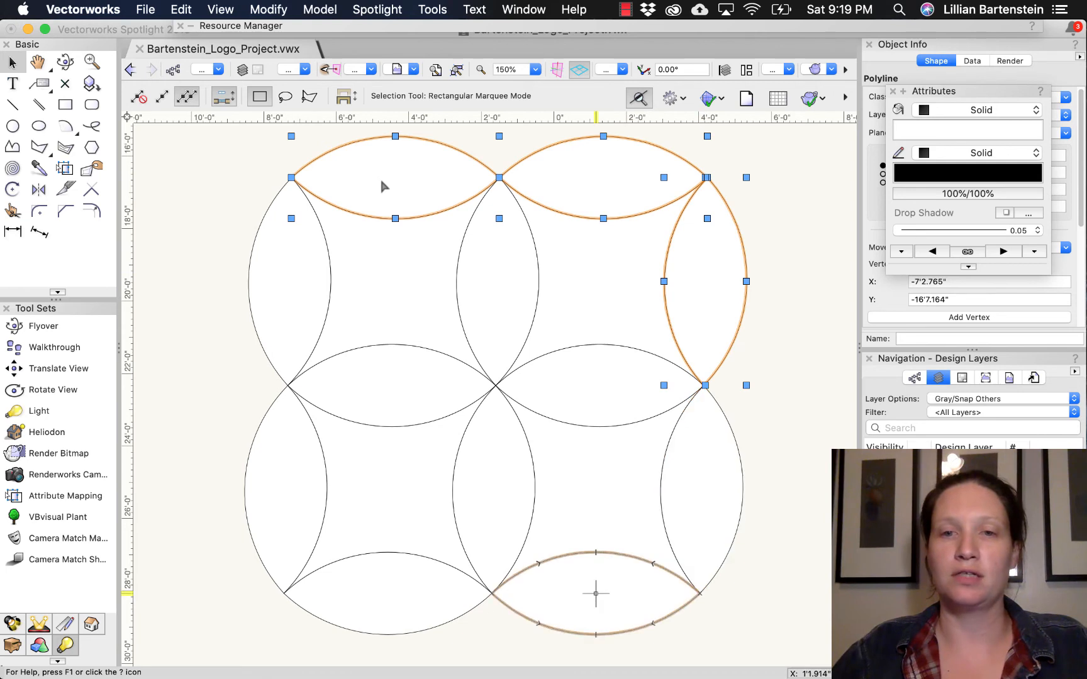
{"action": "left_click", "coordinate": [595, 594], "text": "shift"}
{"action": "left_click", "coordinate": [255, 514], "text": "shift"}
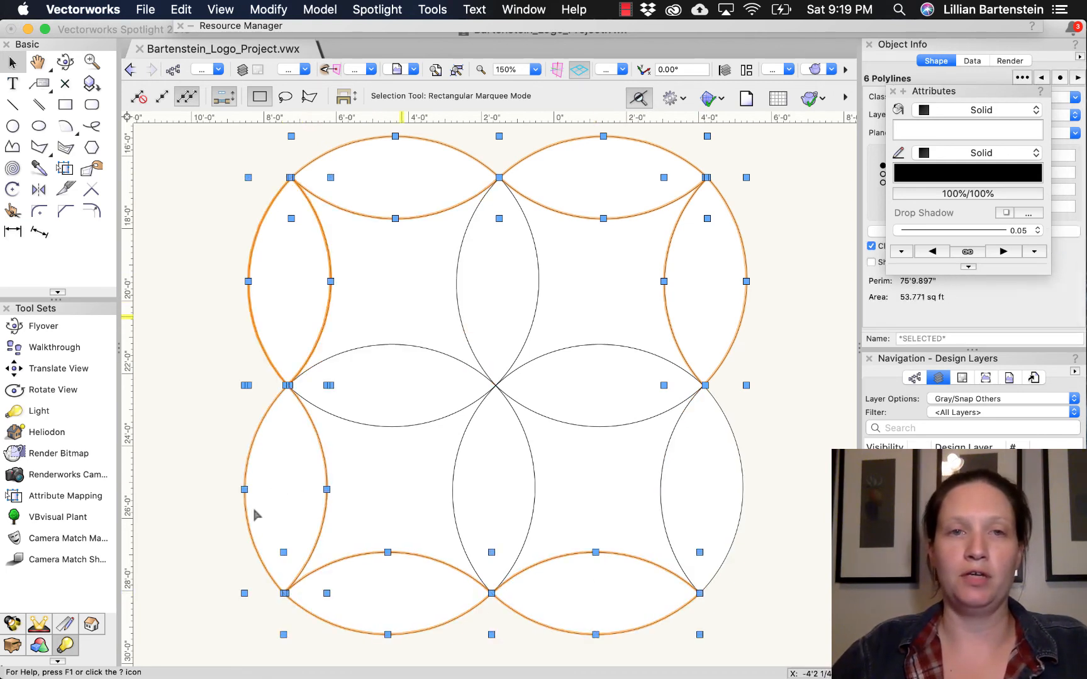
{"action": "left_click", "coordinate": [290, 281], "text": "shift"}
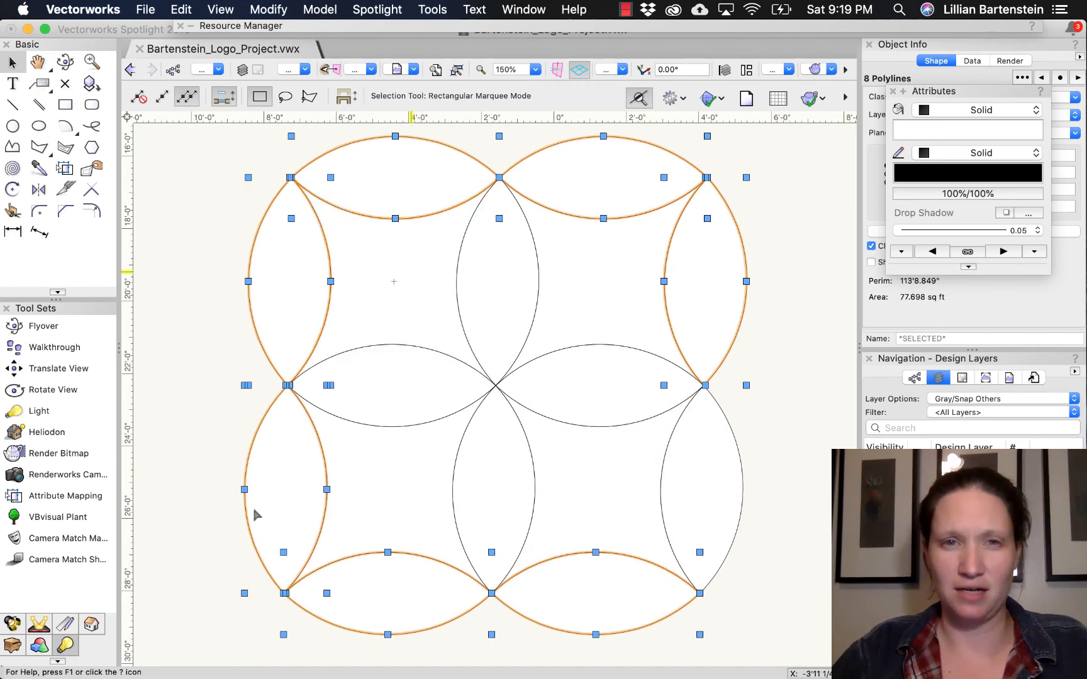
{"action": "left_click", "coordinate": [254, 514], "text": "shift"}
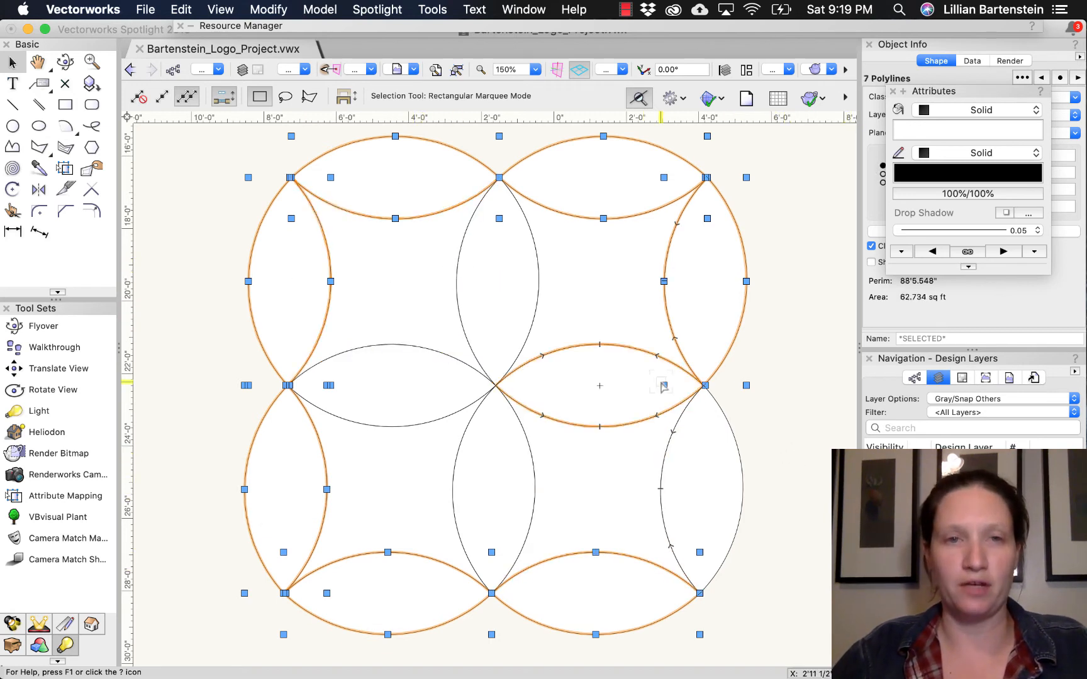
{"action": "left_click", "coordinate": [406, 285], "text": "shift"}
{"action": "left_click", "coordinate": [507, 376], "text": "shift"}
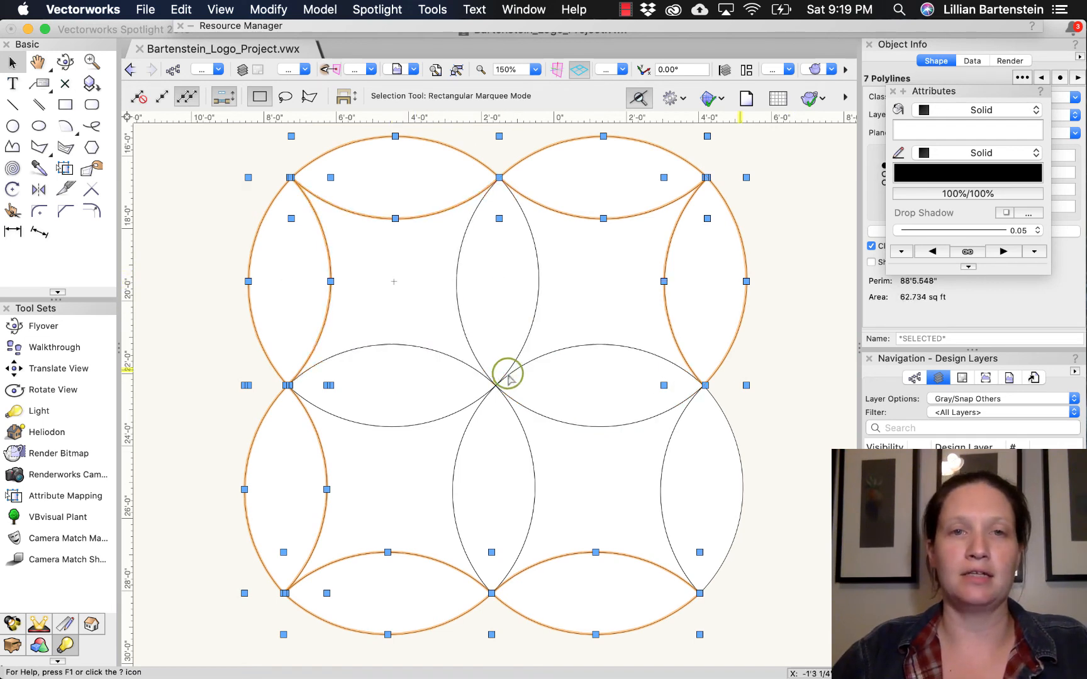
{"action": "left_click", "coordinate": [968, 132]}
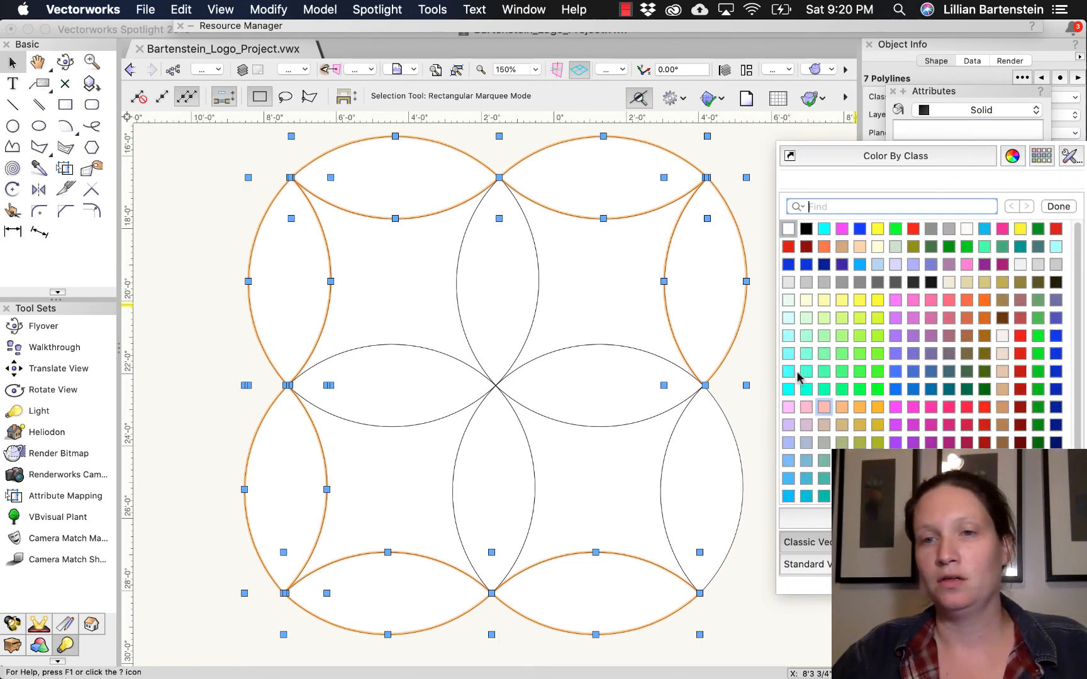
{"action": "left_click", "coordinate": [808, 478]}
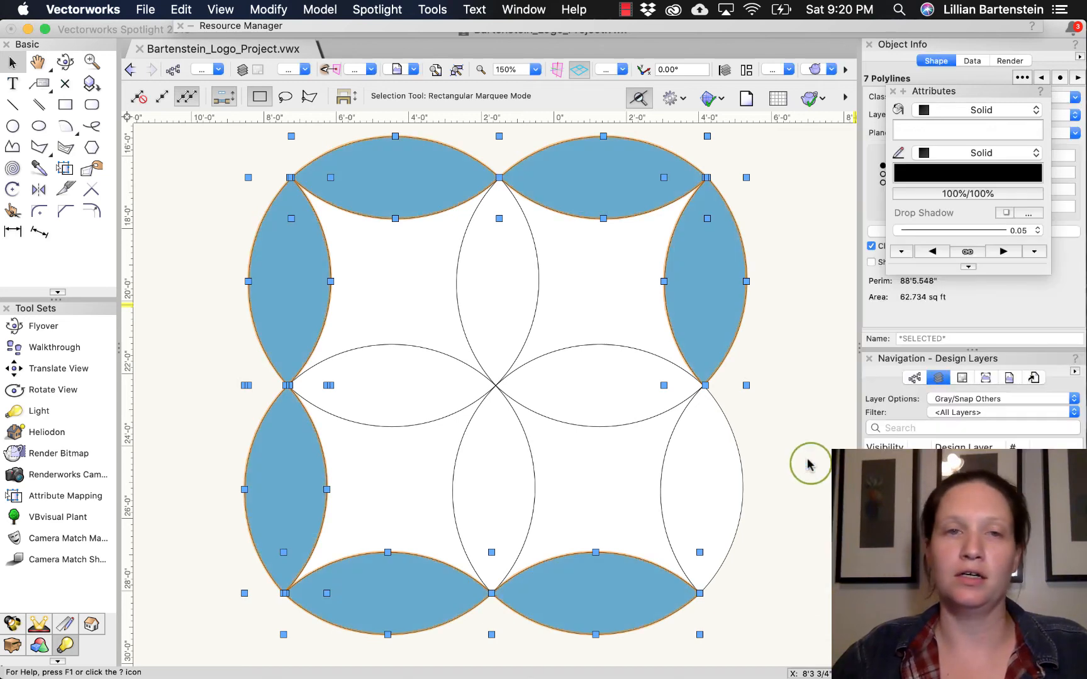
- Fill the four inner petals that meet at the pattern's centre with a darker royal blue
{"action": "left_click", "coordinate": [394, 282]}
{"action": "left_click", "coordinate": [523, 328]}
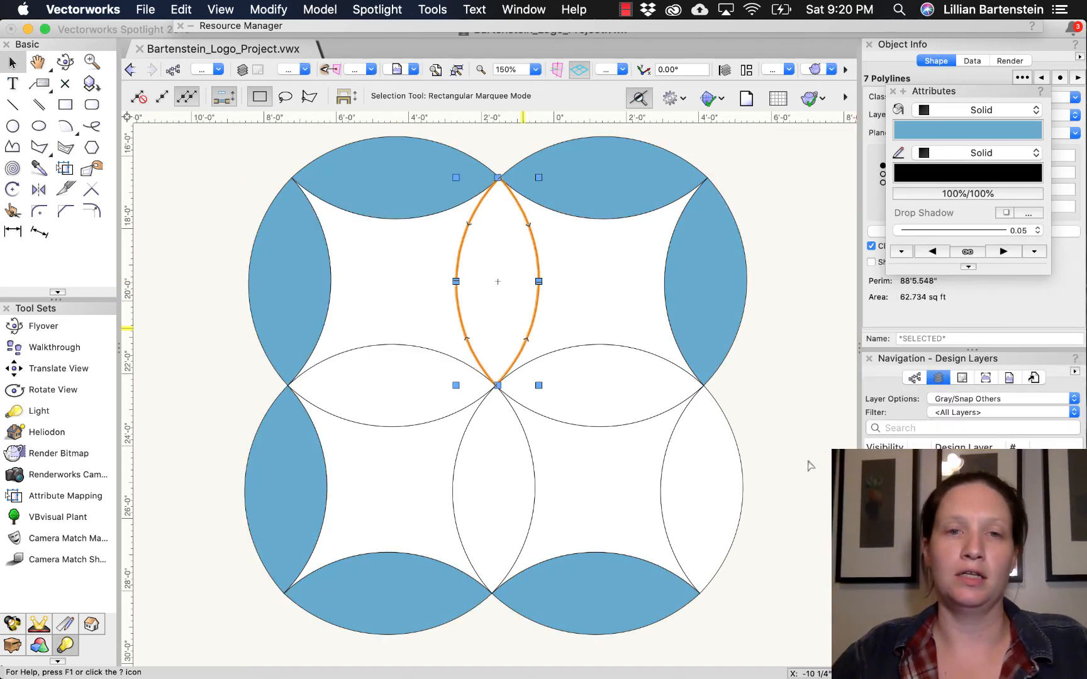
{"action": "left_click", "coordinate": [593, 397], "text": "shift"}
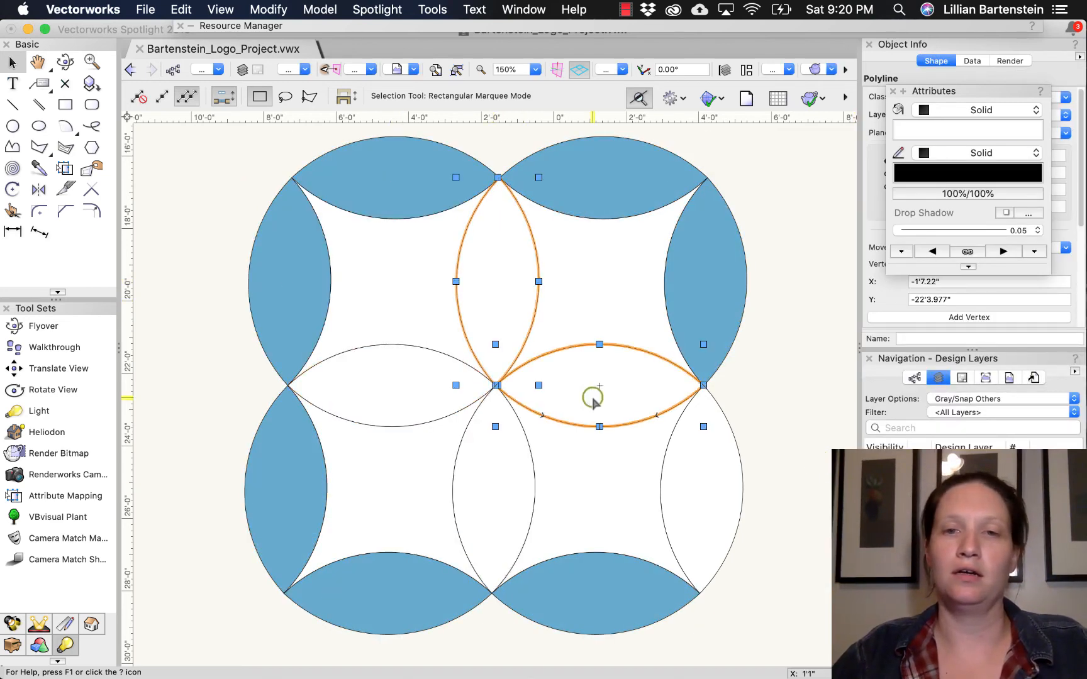
{"action": "left_click", "coordinate": [489, 469], "text": "shift"}
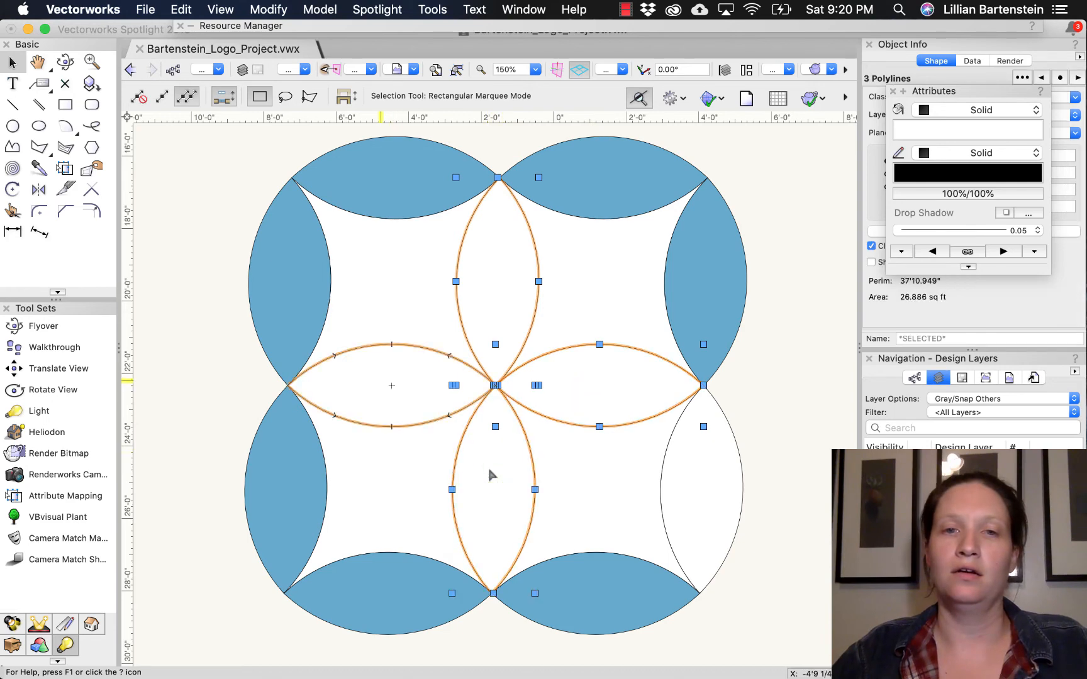
{"action": "left_click", "coordinate": [391, 400], "text": "shift"}
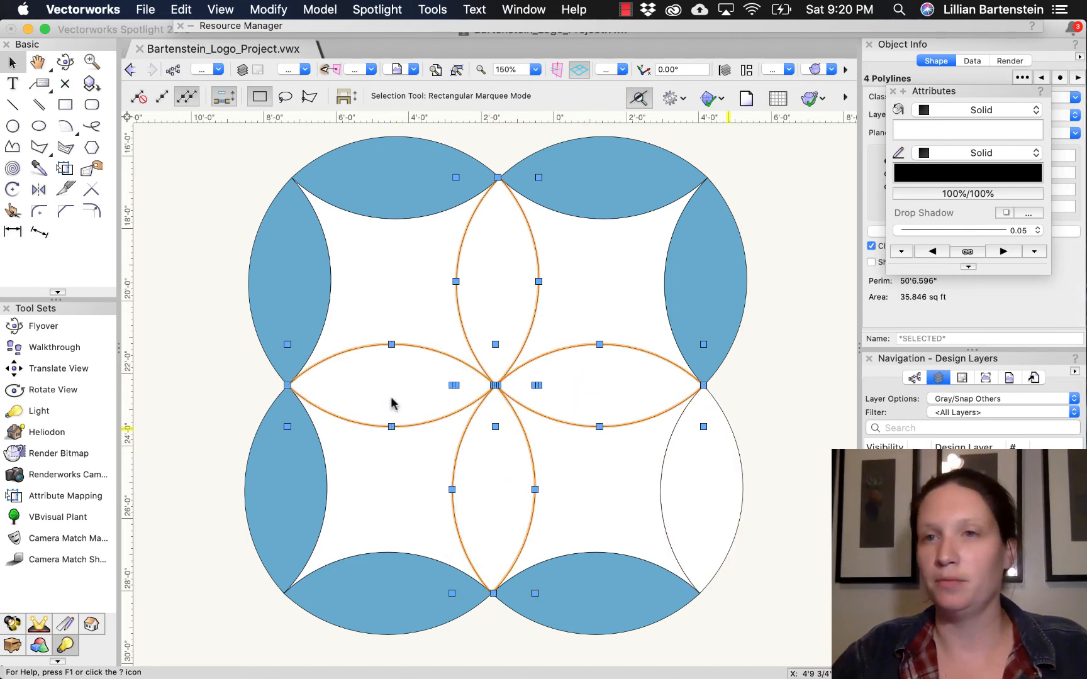
{"action": "left_click", "coordinate": [971, 129]}
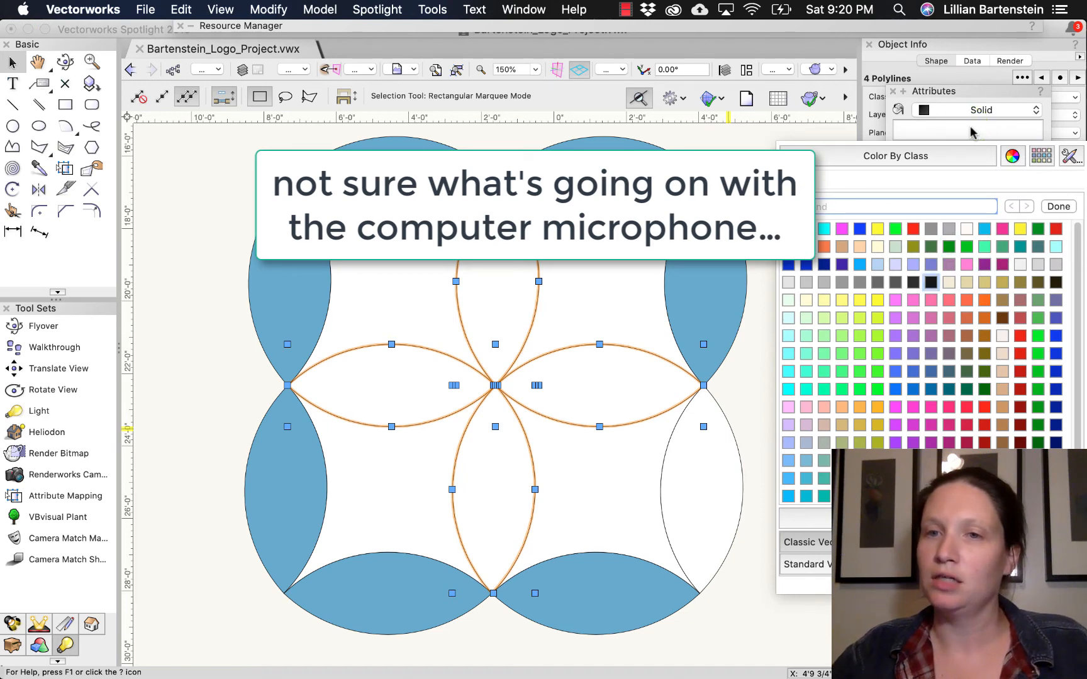
{"action": "left_click", "coordinate": [912, 373]}
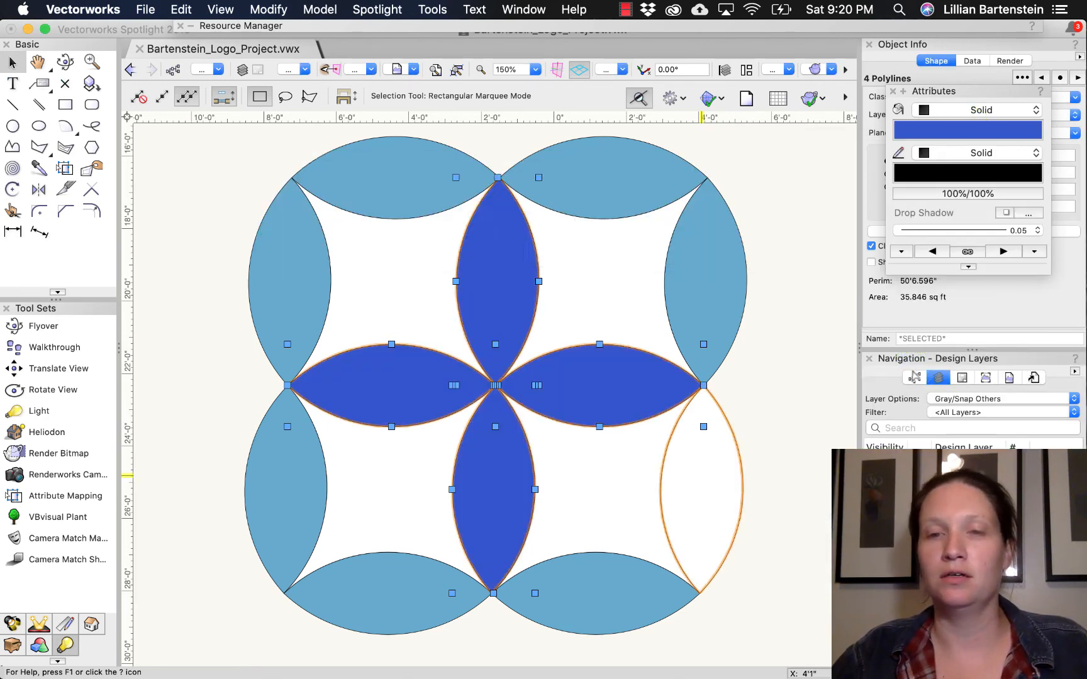
- Fill the remaining lower-right outer petal with the other outer petals' muted light blue, picked from the Active Document colors
{"action": "left_click", "coordinate": [702, 490]}
{"action": "left_click", "coordinate": [967, 133]}
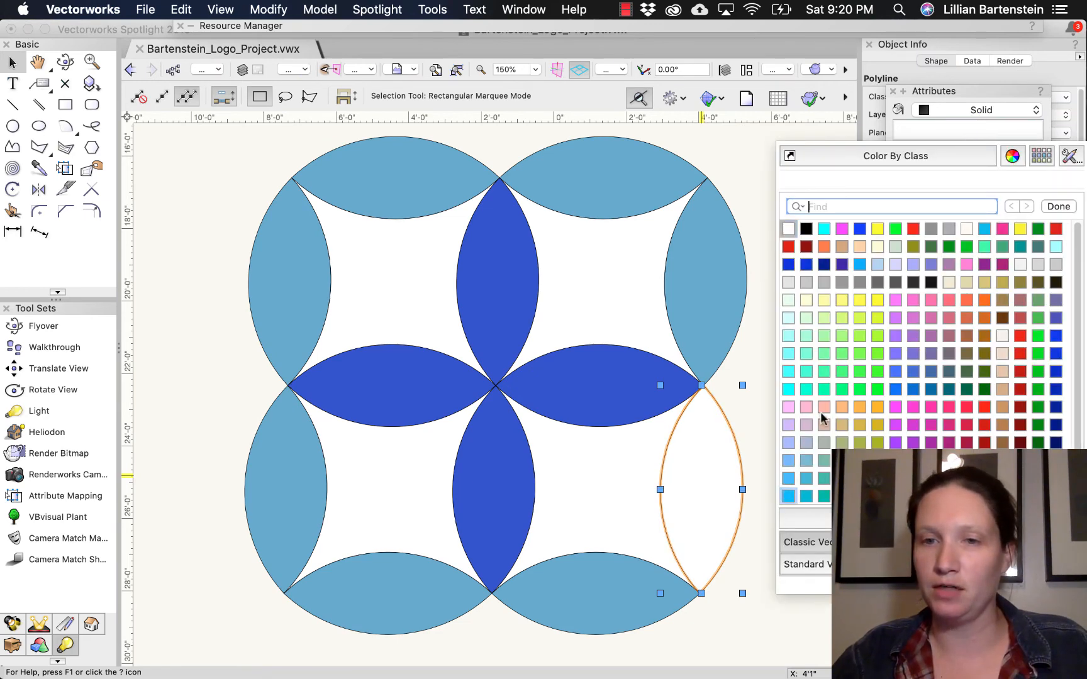
{"action": "left_click", "coordinate": [788, 496]}
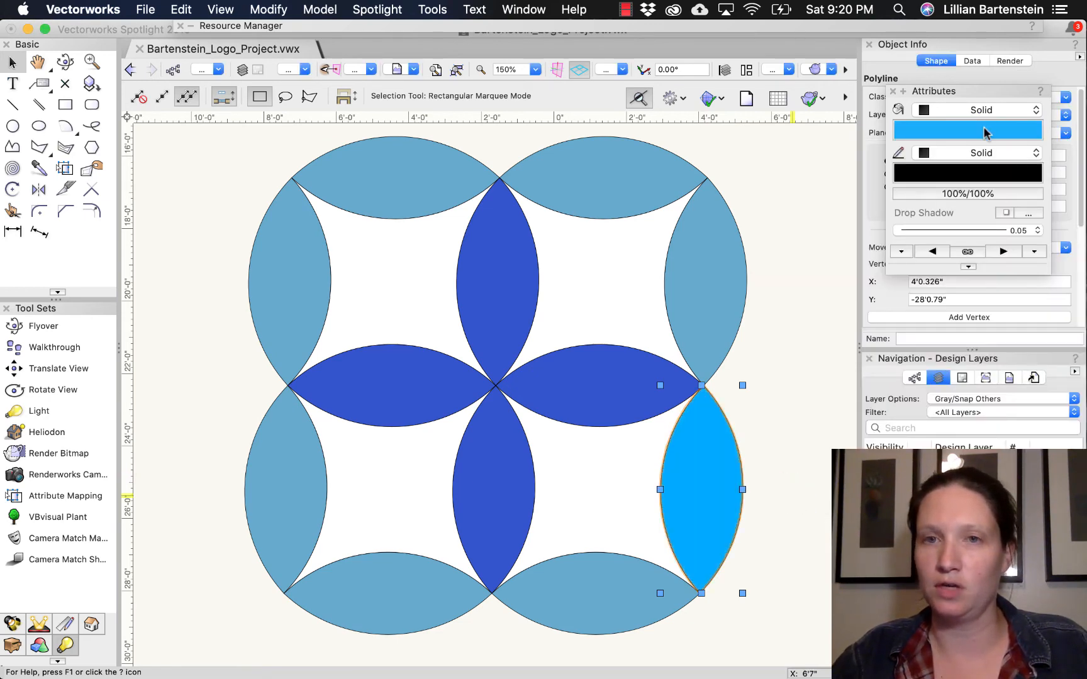
{"action": "left_click", "coordinate": [985, 130]}
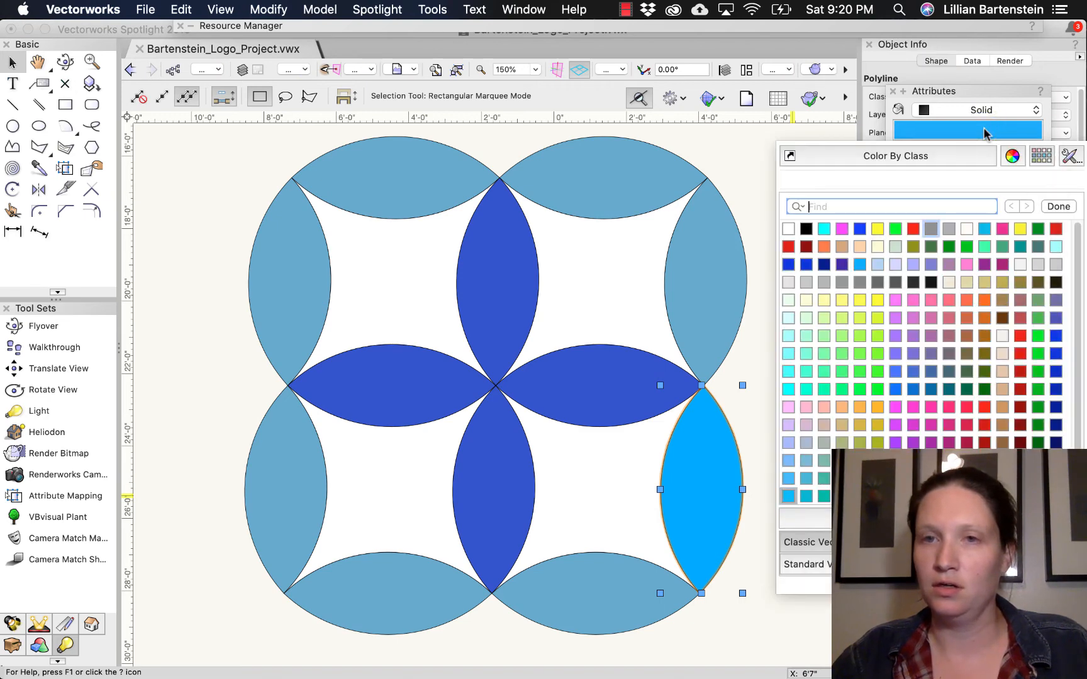
{"action": "left_click", "coordinate": [912, 519]}
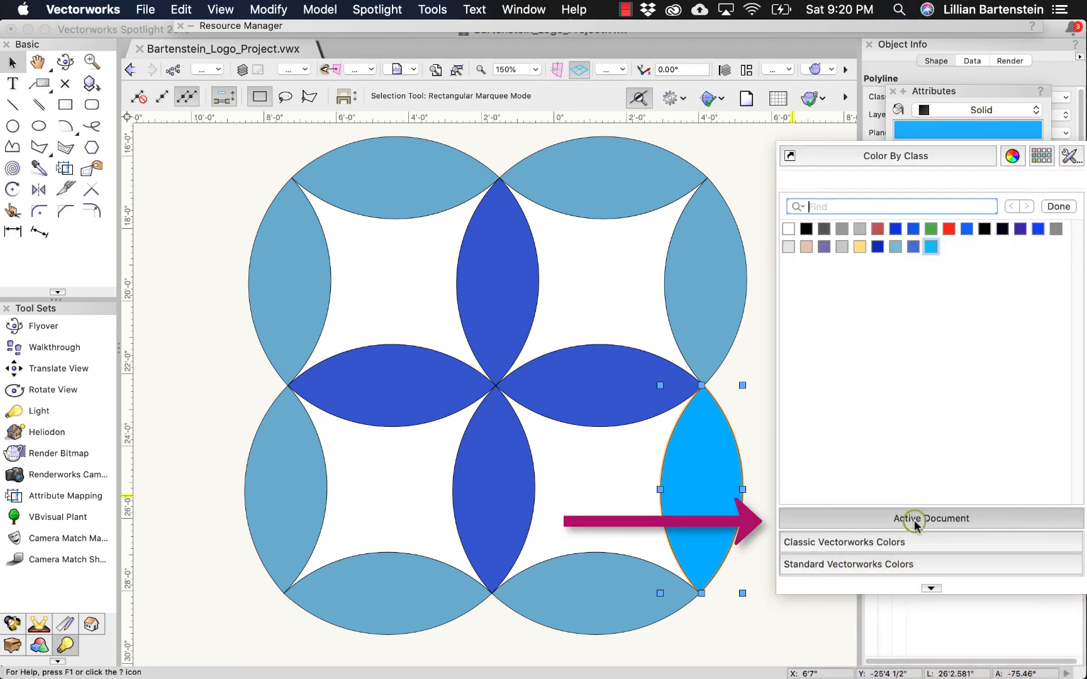
{"action": "left_click", "coordinate": [895, 247]}
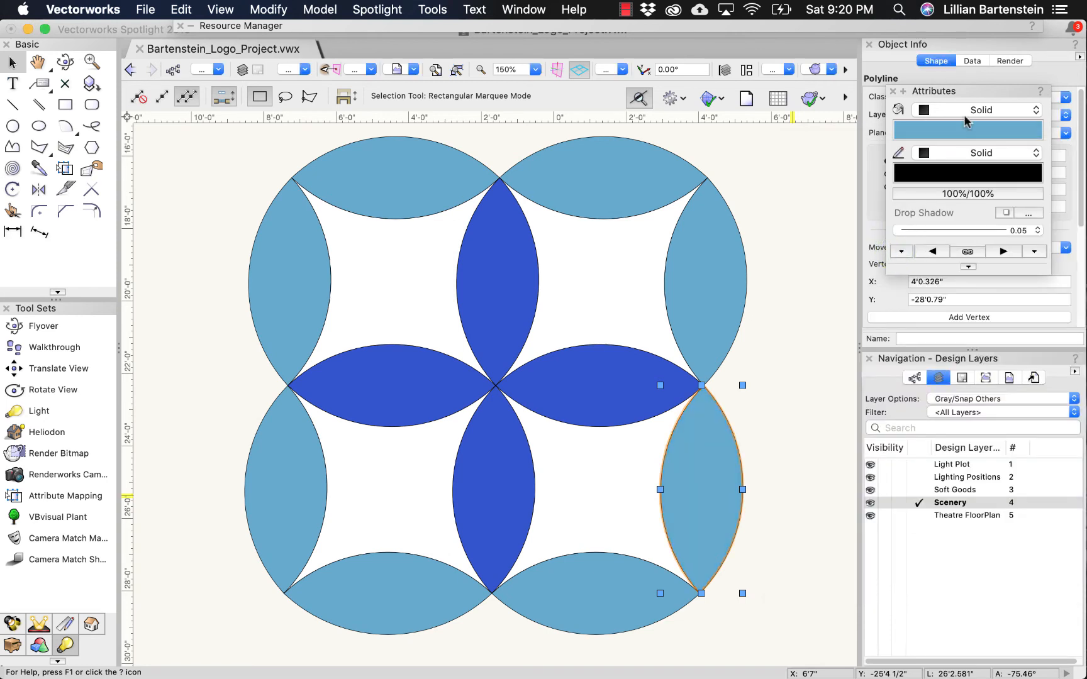
- Compare the Classic Vectorworks Colors palette with the Active Document colors for the selected petal's fill
{"action": "left_click", "coordinate": [967, 123]}
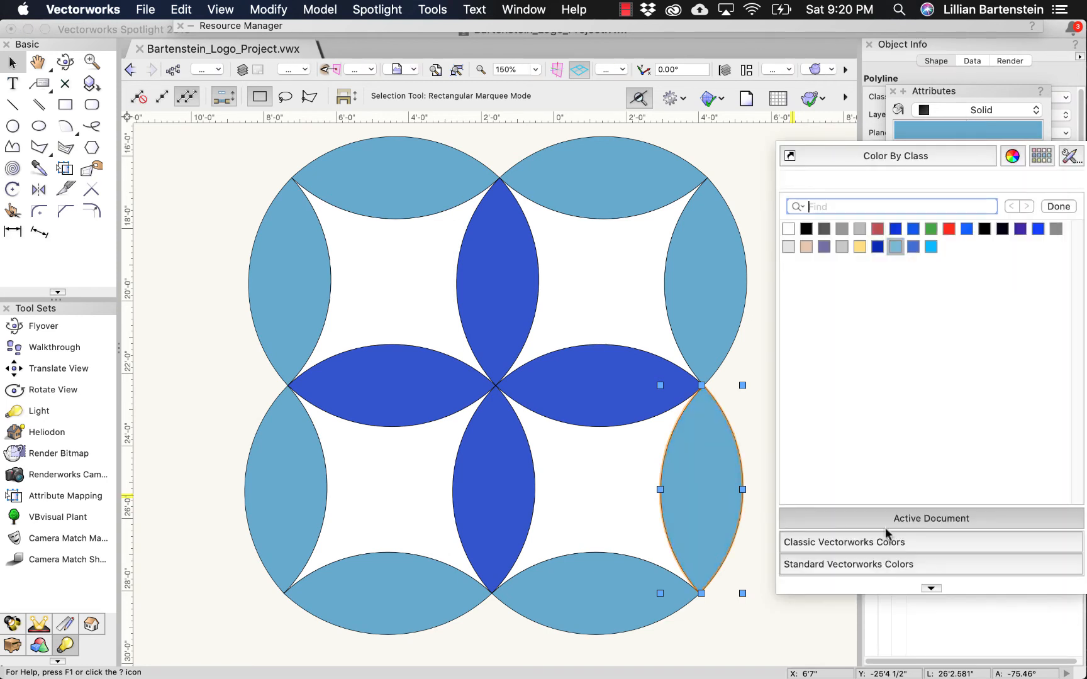
{"action": "left_click", "coordinate": [866, 544]}
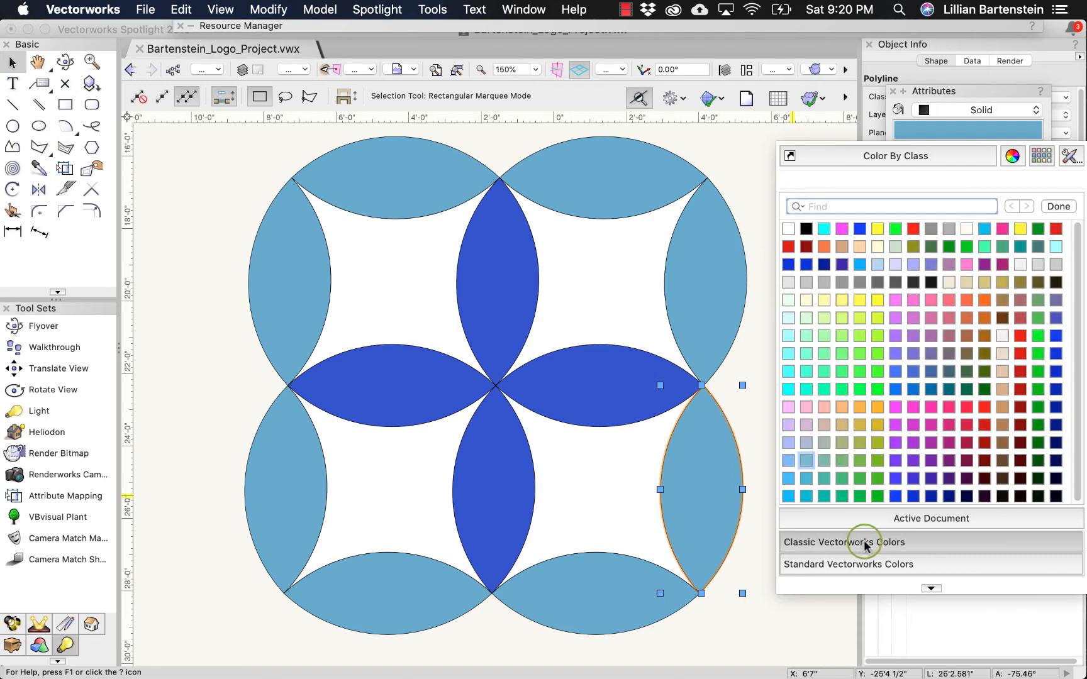
{"action": "left_click", "coordinate": [912, 520]}
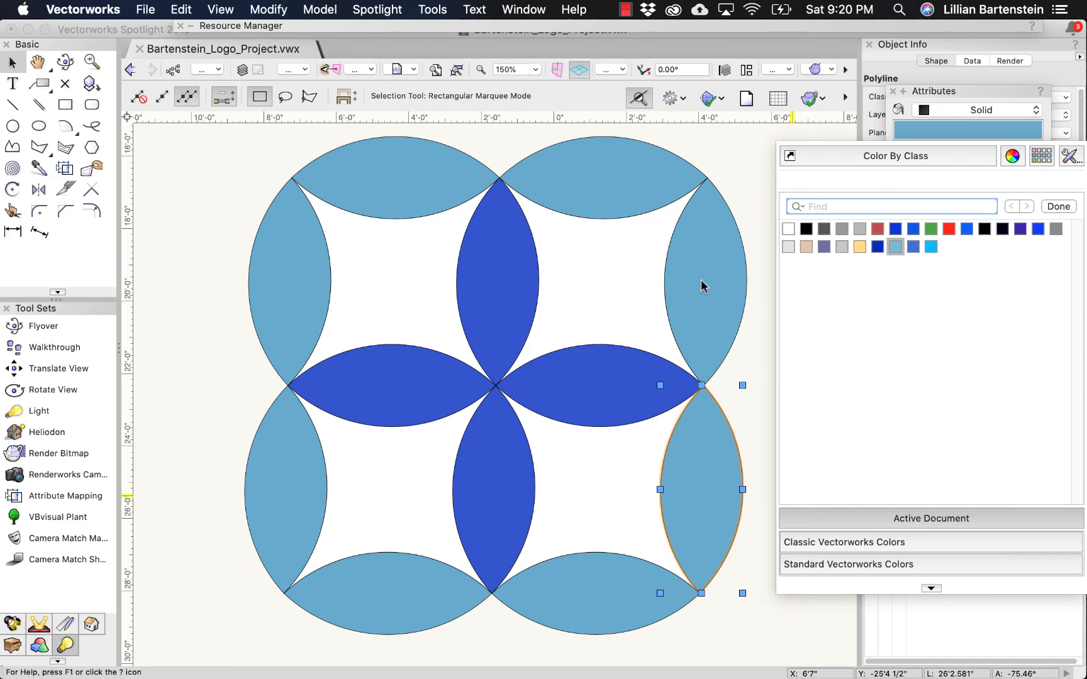
- Try to fill the white four-sided areas between the petals with green from the Active Document colors
{"action": "left_click", "coordinate": [380, 294]}
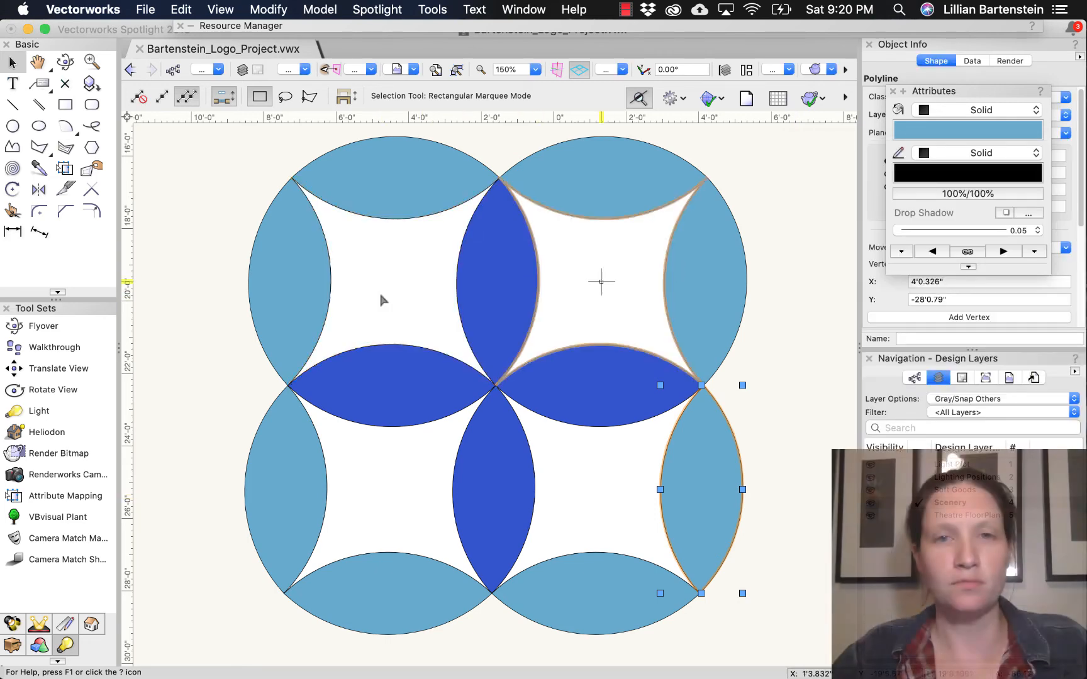
{"action": "left_click", "coordinate": [607, 510], "text": "shift"}
{"action": "left_click", "coordinate": [607, 509], "text": "shift"}
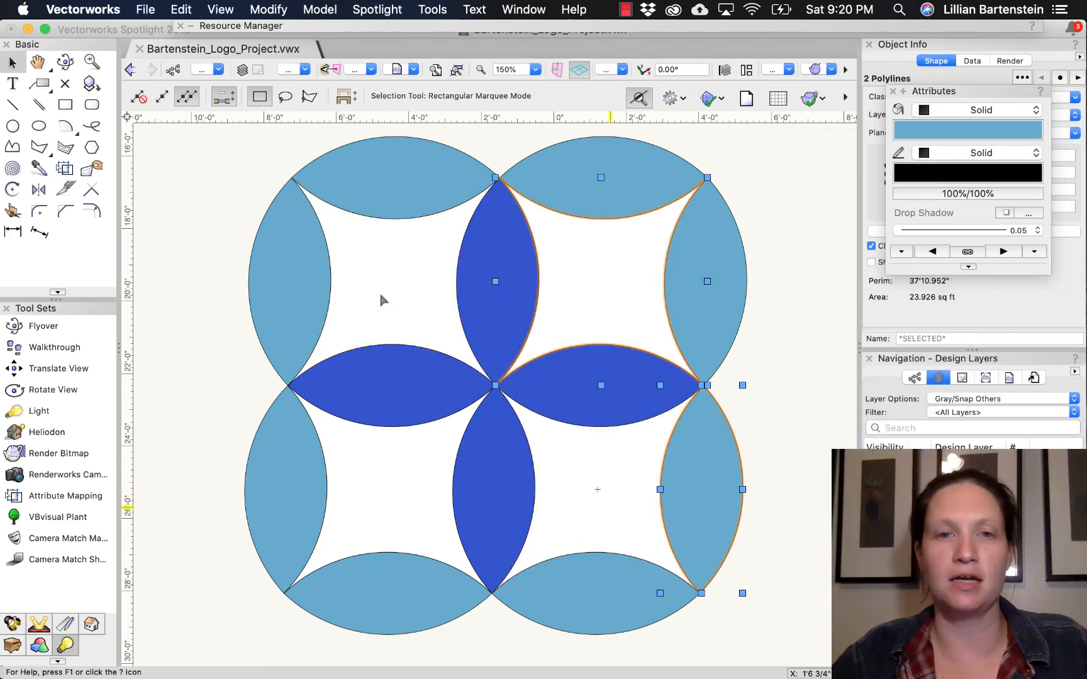
{"action": "left_click", "coordinate": [392, 524], "text": "shift"}
{"action": "left_click", "coordinate": [416, 273], "text": "shift"}
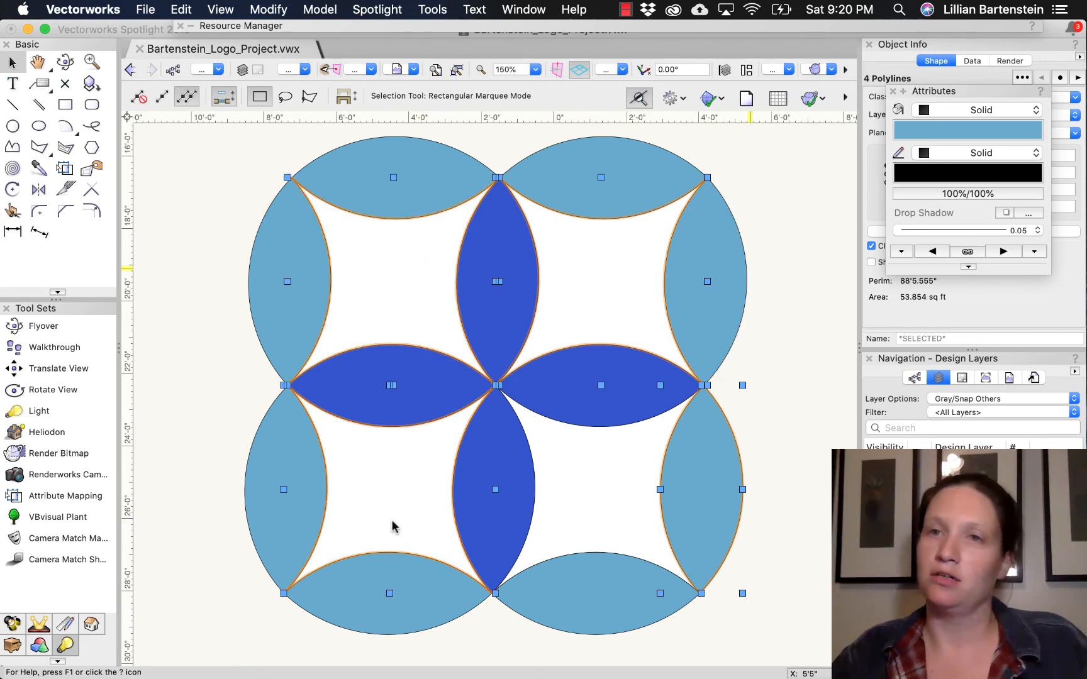
{"action": "left_click", "coordinate": [972, 130]}
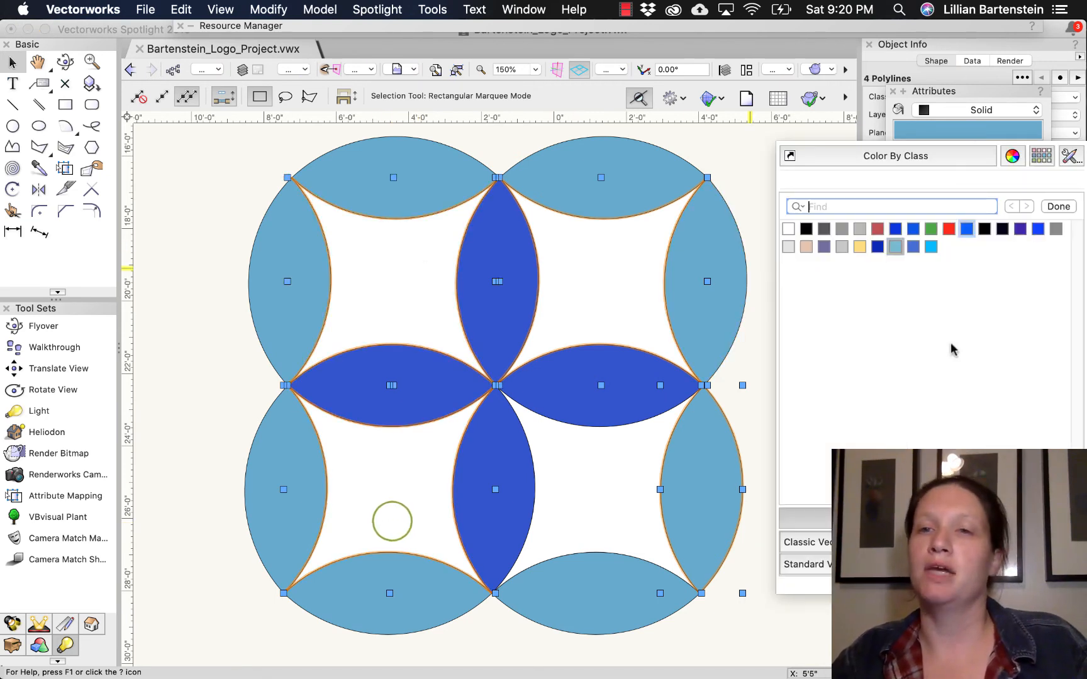
{"action": "left_click", "coordinate": [931, 228]}
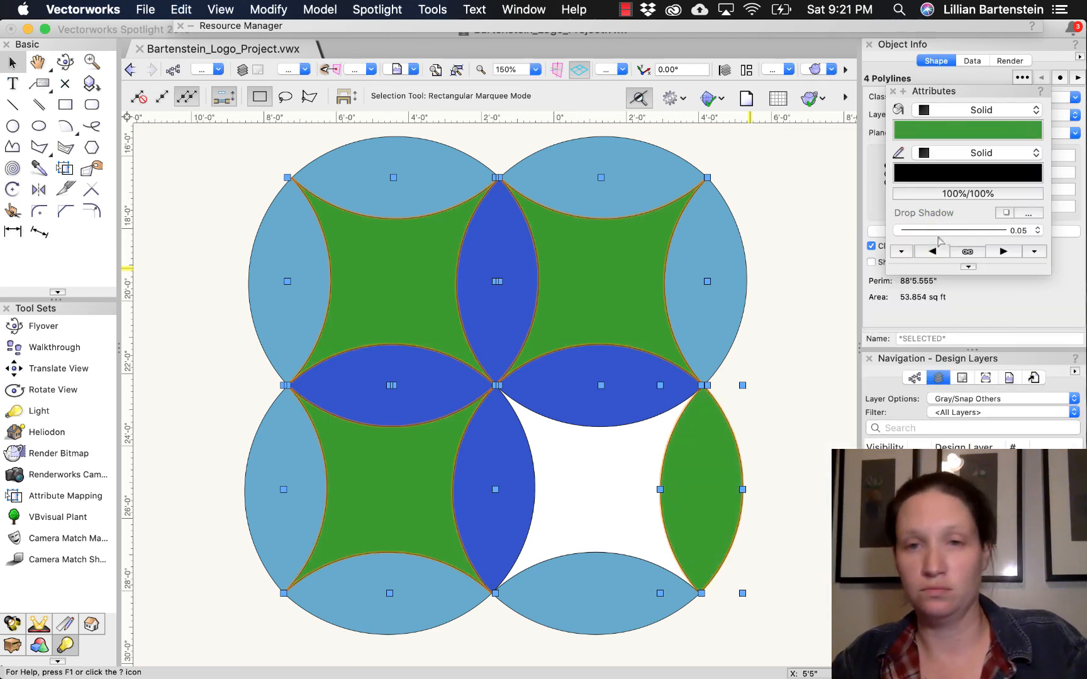
{"action": "key", "text": "super+z"}
- Fill the four-sided areas between the petals, all except the upper-right one, with a teal green from the Classic Vectorworks Colors
{"action": "left_click", "coordinate": [598, 489]}
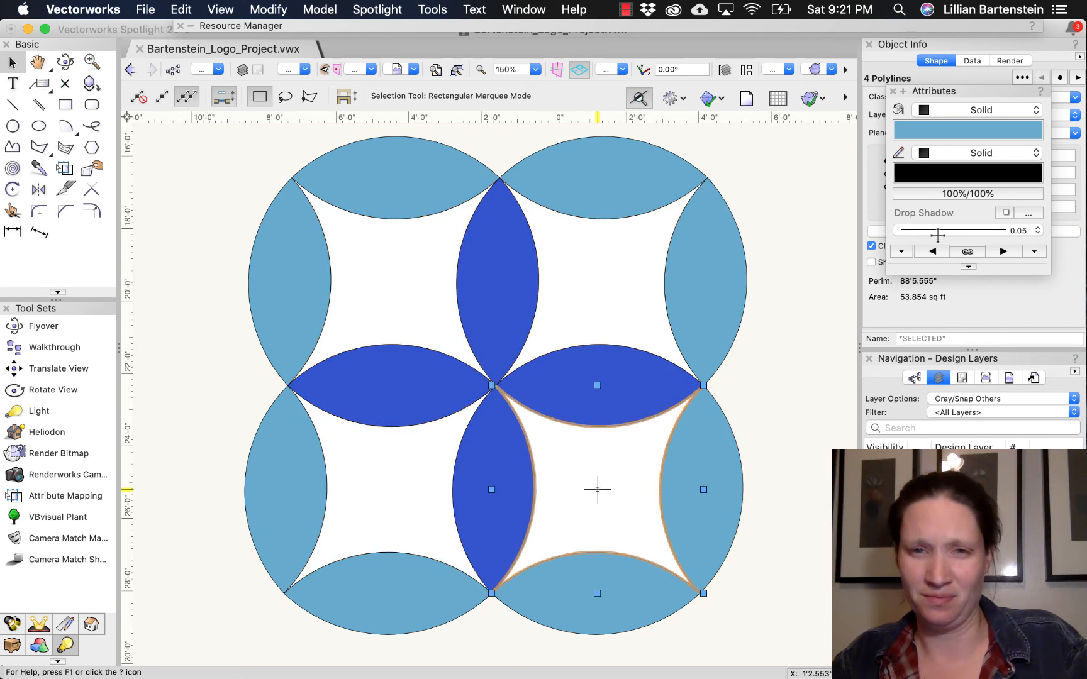
{"action": "left_click", "coordinate": [382, 473], "text": "shift"}
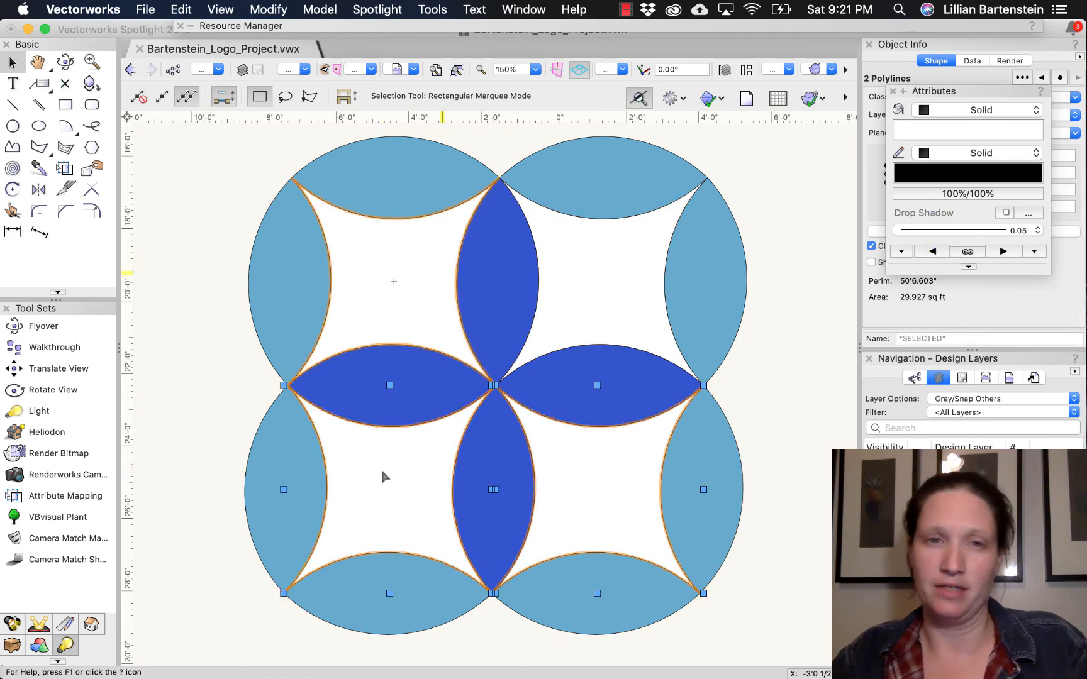
{"action": "left_click", "coordinate": [393, 274], "text": "shift"}
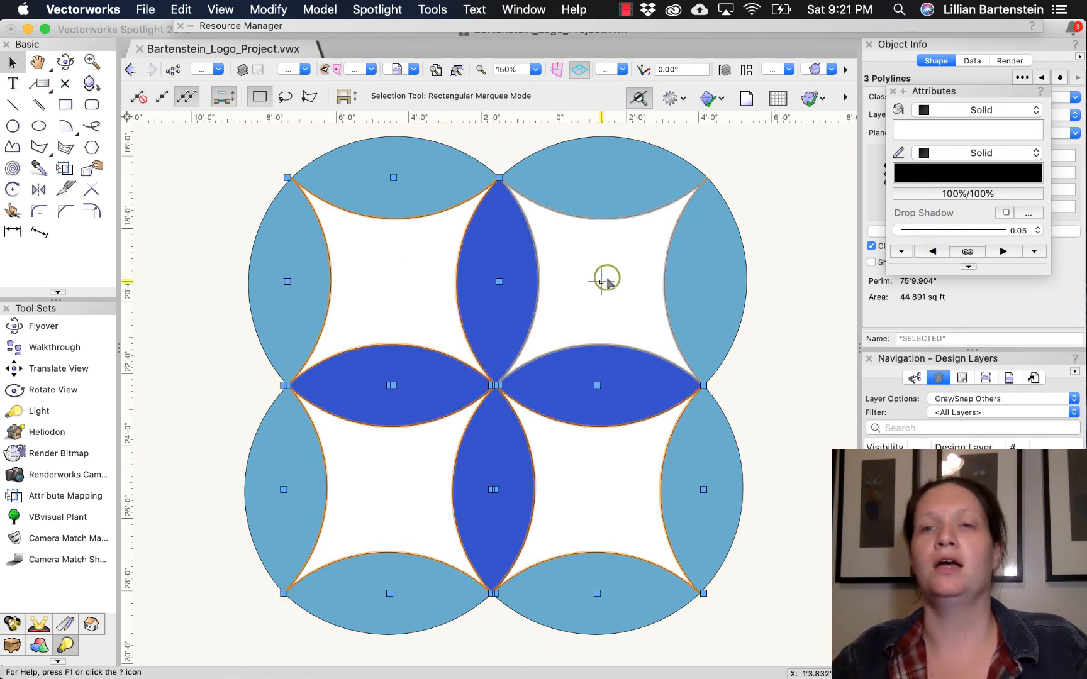
{"action": "left_click", "coordinate": [946, 131]}
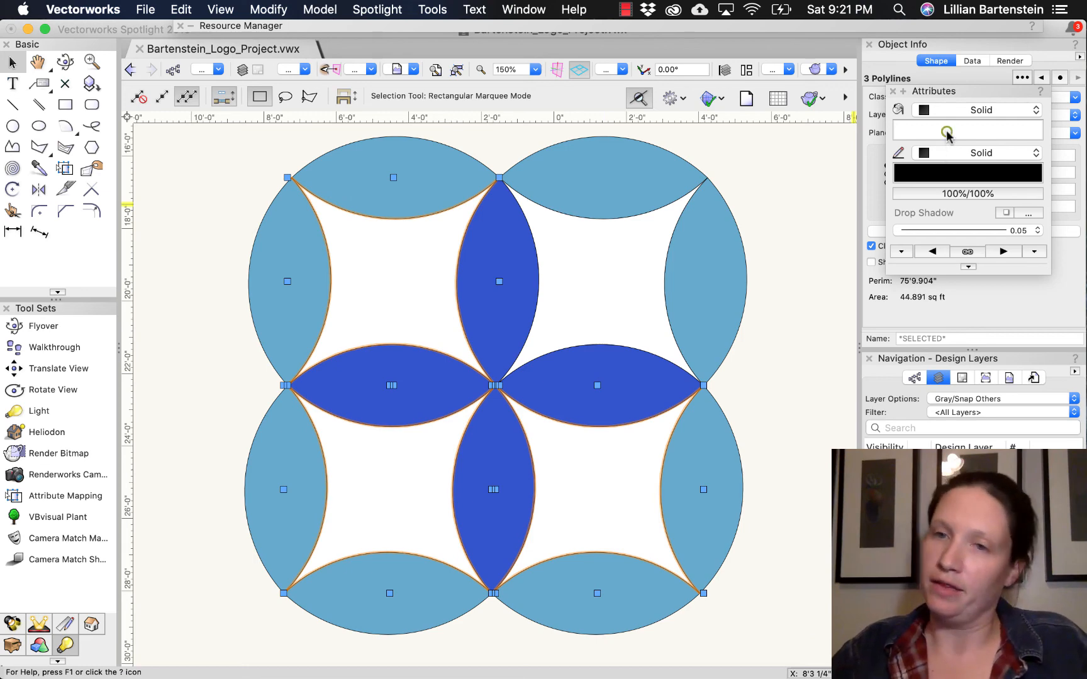
{"action": "left_click", "coordinate": [899, 543]}
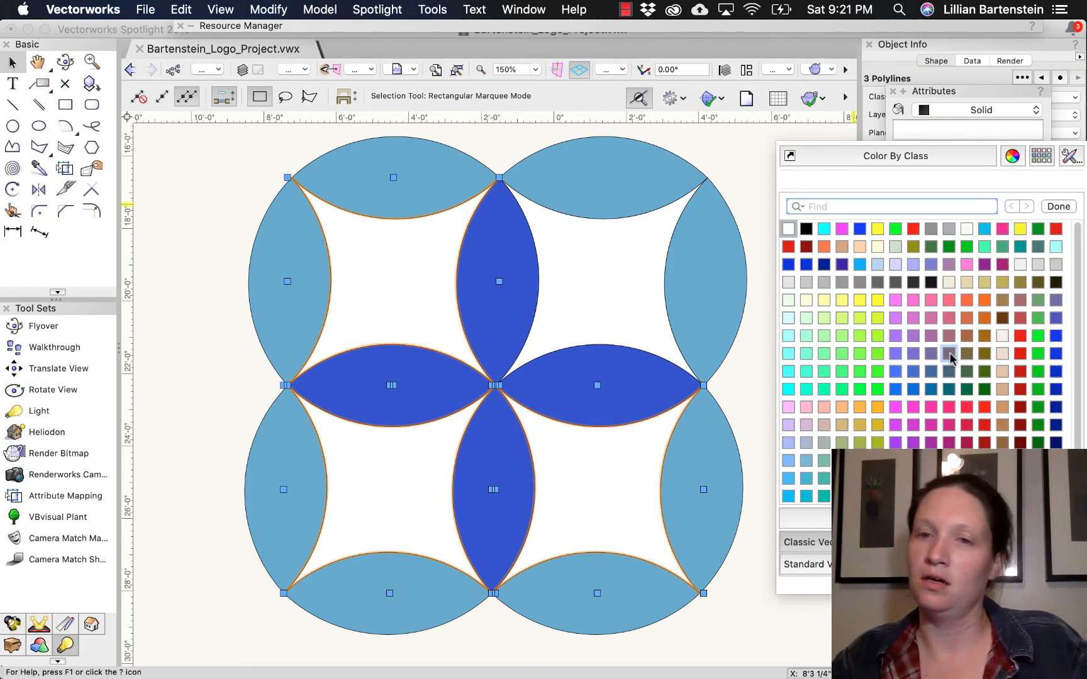
{"action": "left_click", "coordinate": [823, 479]}
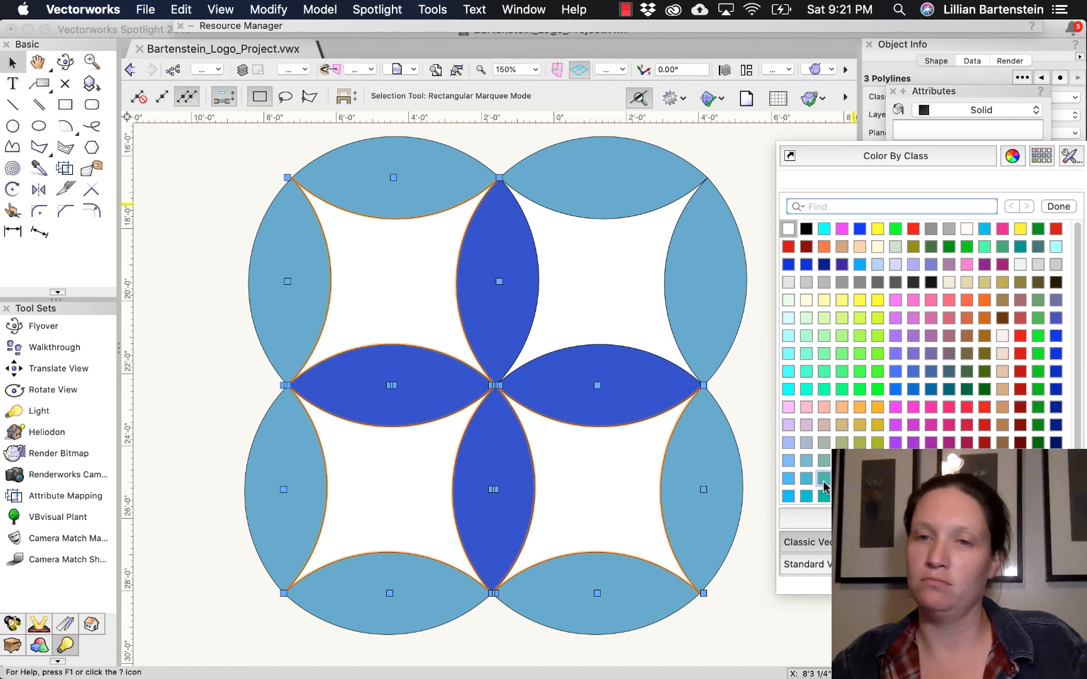
- Fill the remaining upper-right four-sided area with the same teal green, picked from the Active Document colors, and clear the selection
{"action": "left_click", "coordinate": [595, 223]}
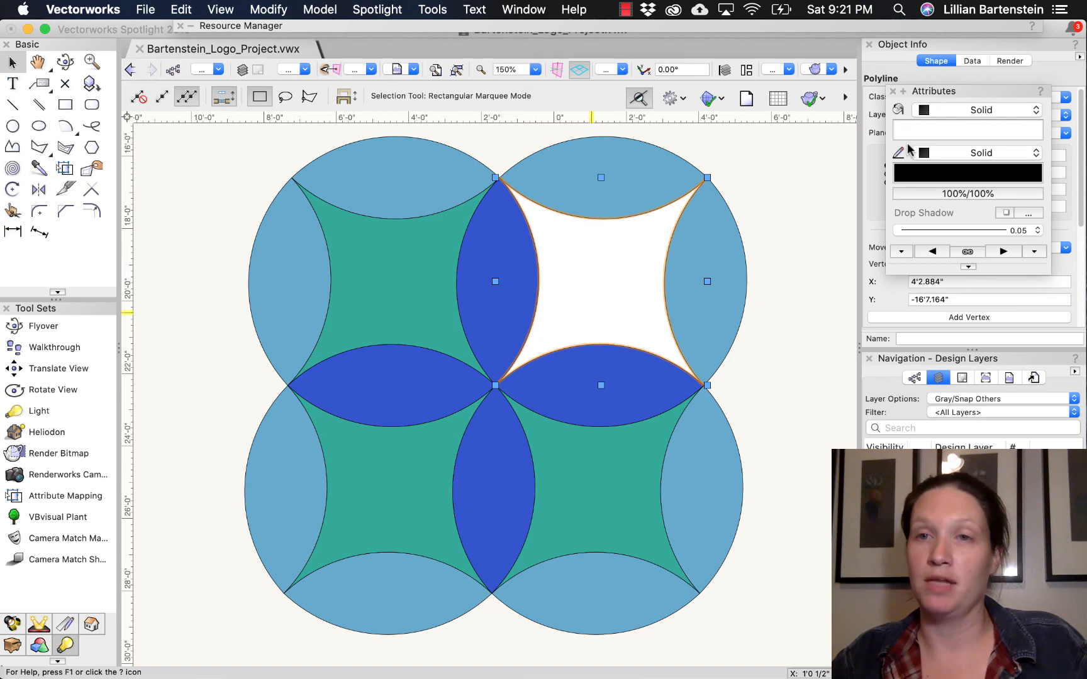
{"action": "left_click", "coordinate": [960, 149]}
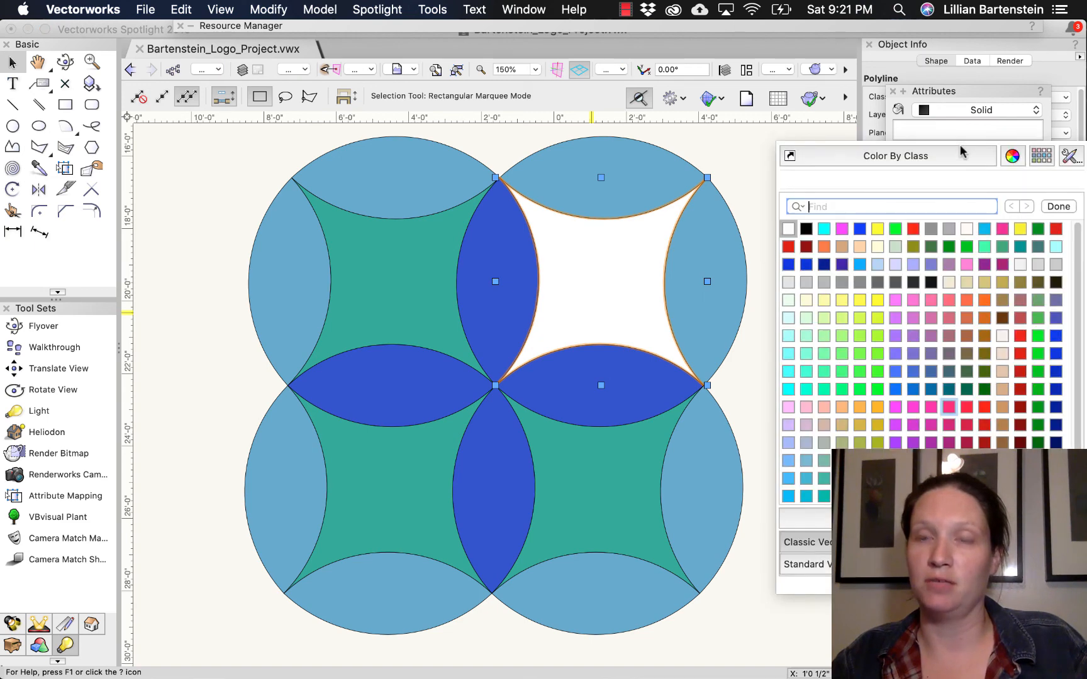
{"action": "left_click", "coordinate": [931, 518]}
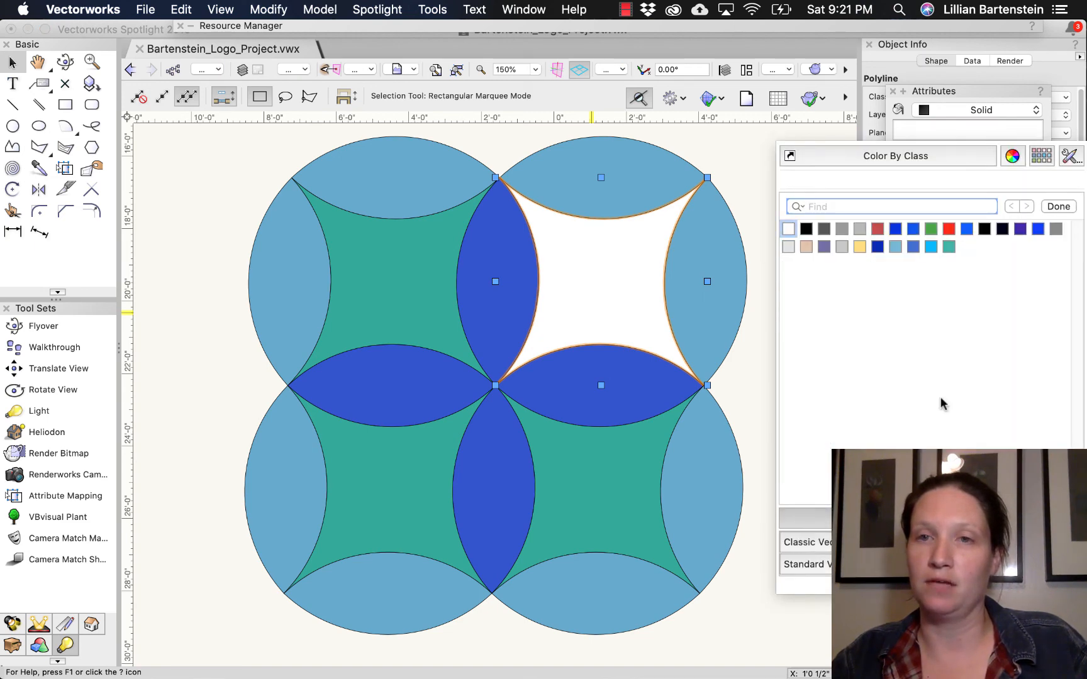
{"action": "left_click", "coordinate": [949, 246]}
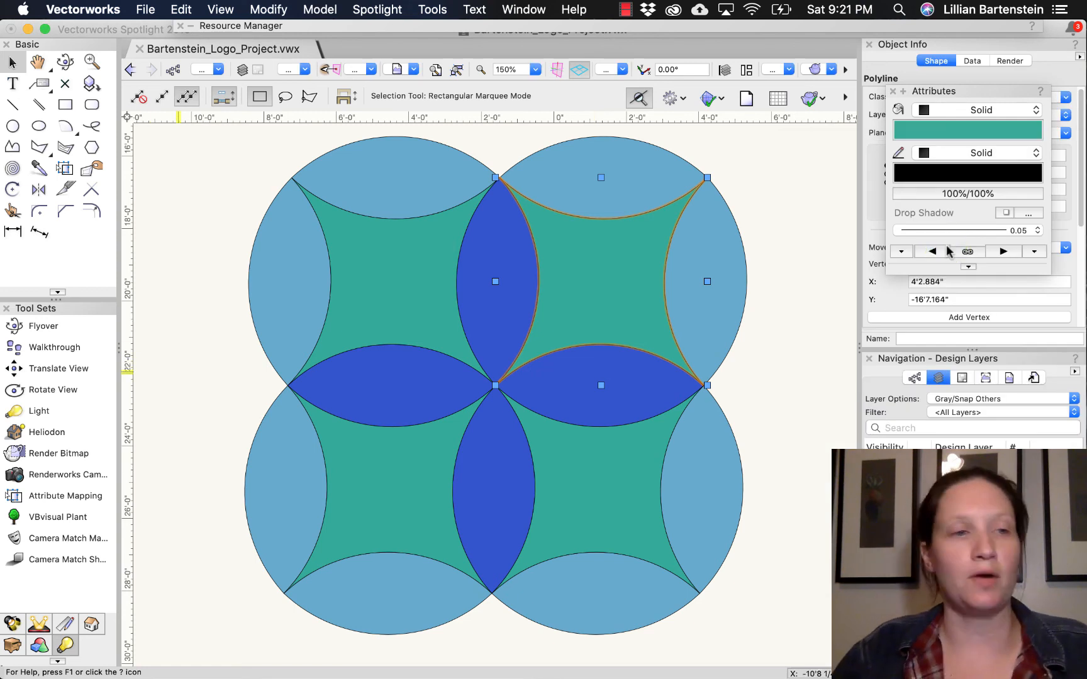
{"action": "left_click", "coordinate": [184, 370]}
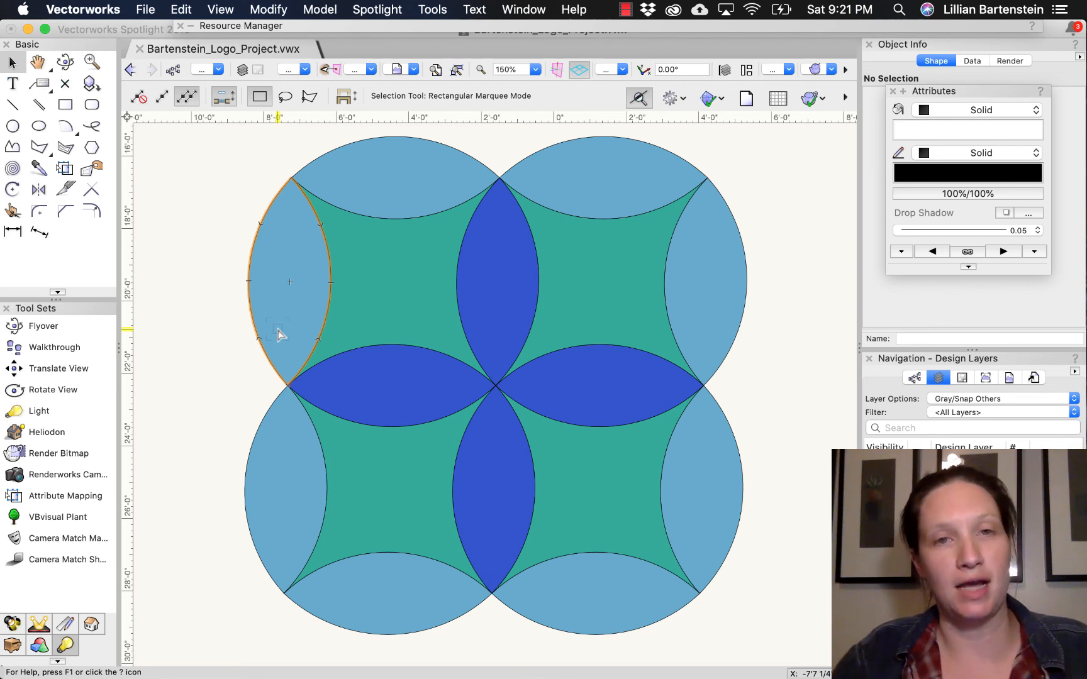
- Set the outlines of all petals and four-sided areas to a line thickness of 1.00 and a white pen color
{"action": "left_click_drag", "start_coordinate": [219, 125], "coordinate": [803, 566]}
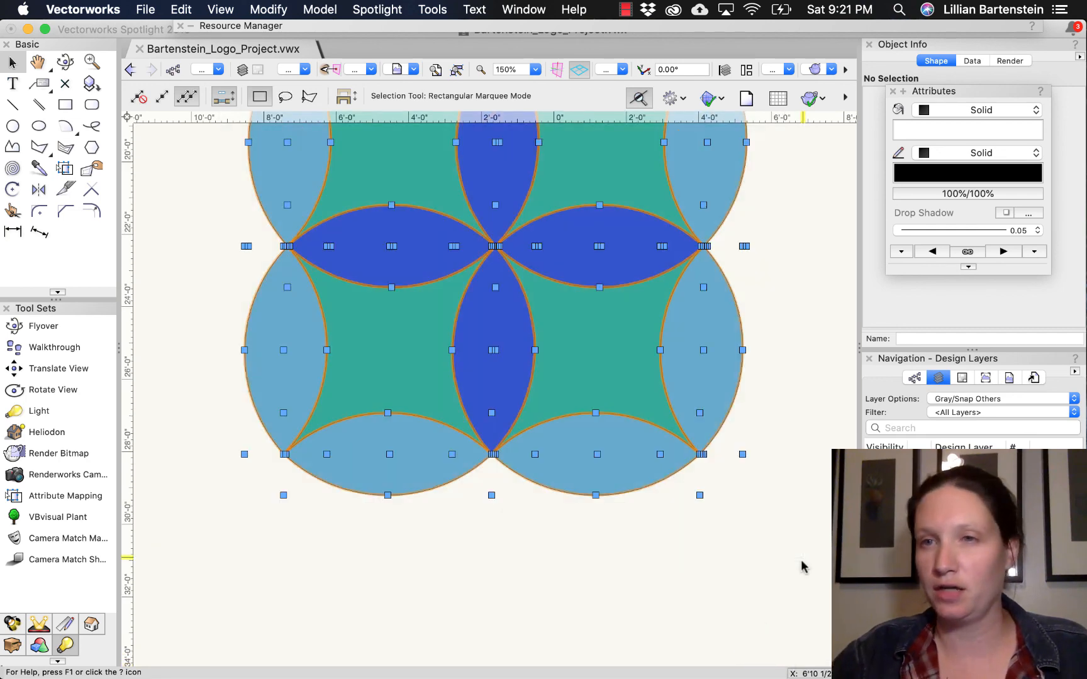
{"action": "left_click", "coordinate": [1038, 230]}
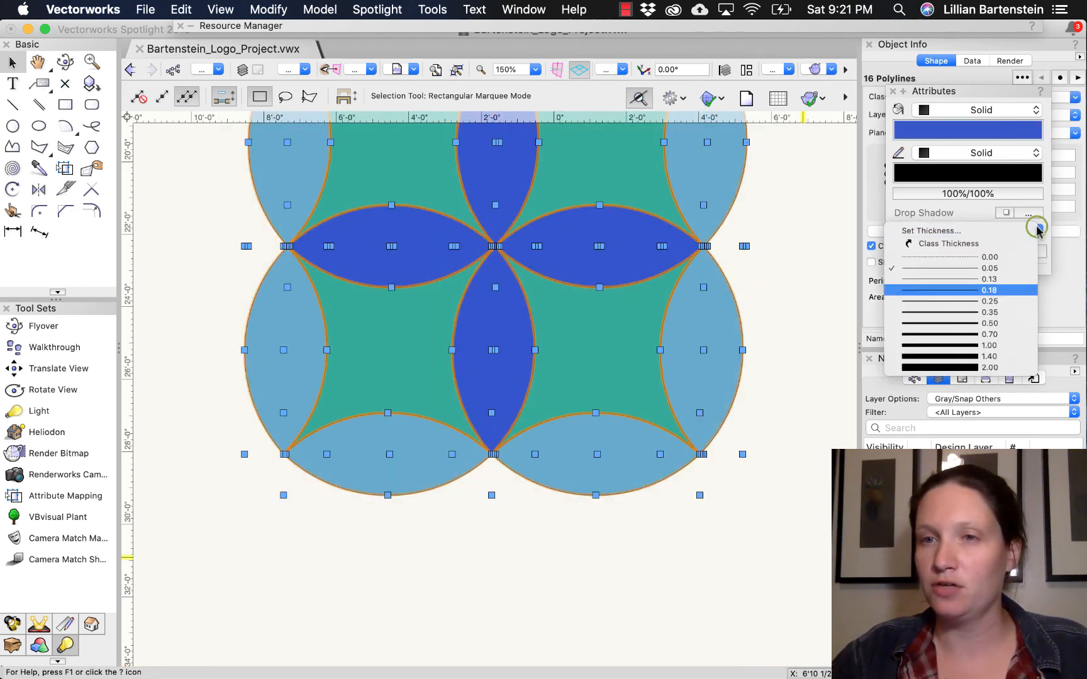
{"action": "left_click", "coordinate": [960, 351]}
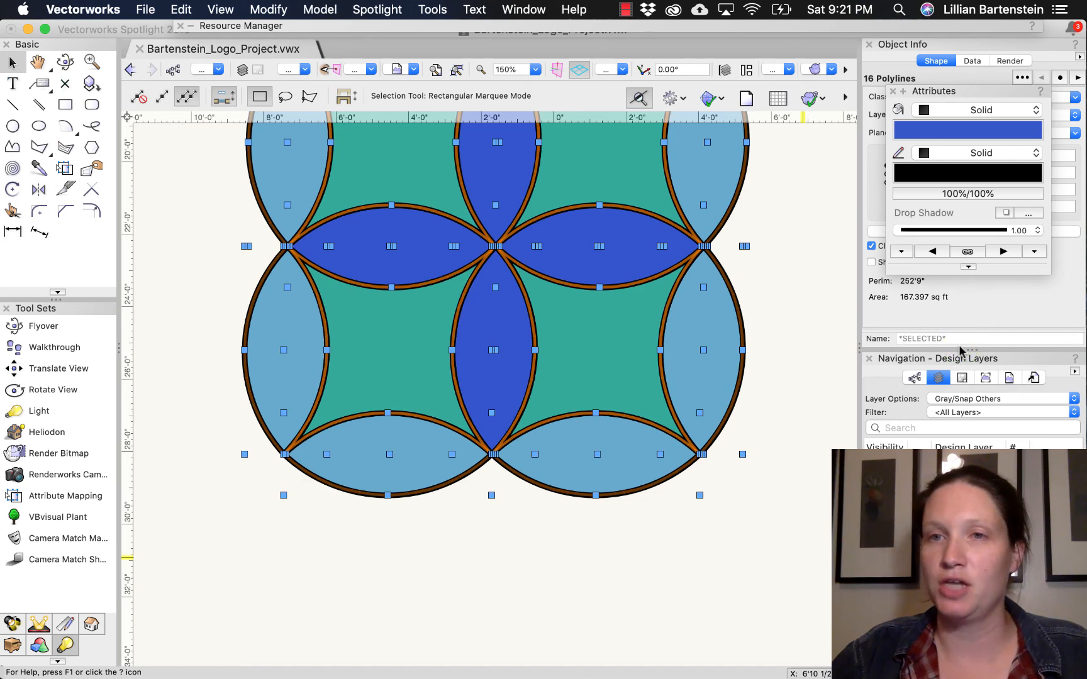
{"action": "left_click", "coordinate": [962, 172]}
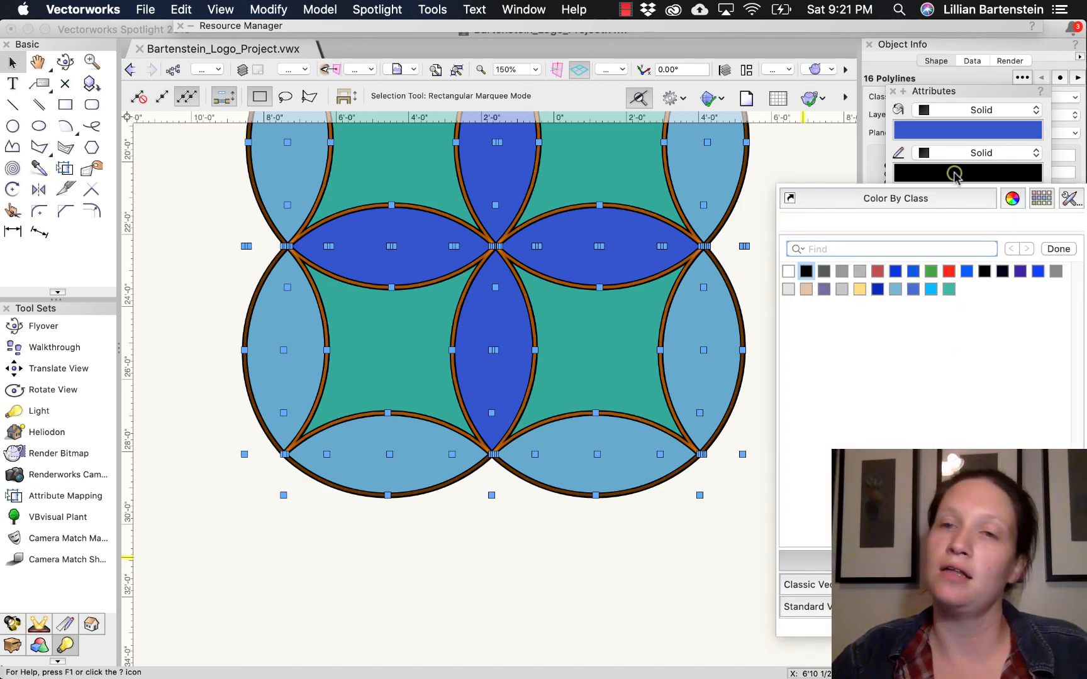
{"action": "left_click", "coordinate": [789, 271]}
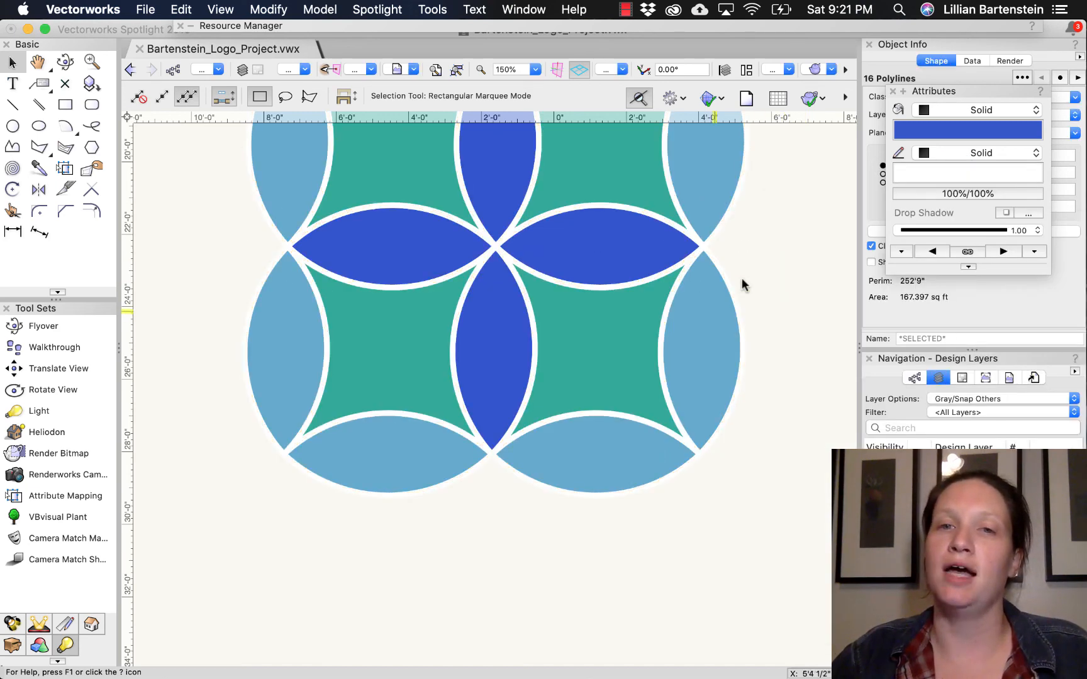
{"action": "left_click", "coordinate": [743, 285]}
- Group all the shapes of the logo pattern into one object
{"action": "scroll", "coordinate": [741, 280], "scroll_direction": "down", "scroll_amount": 3}
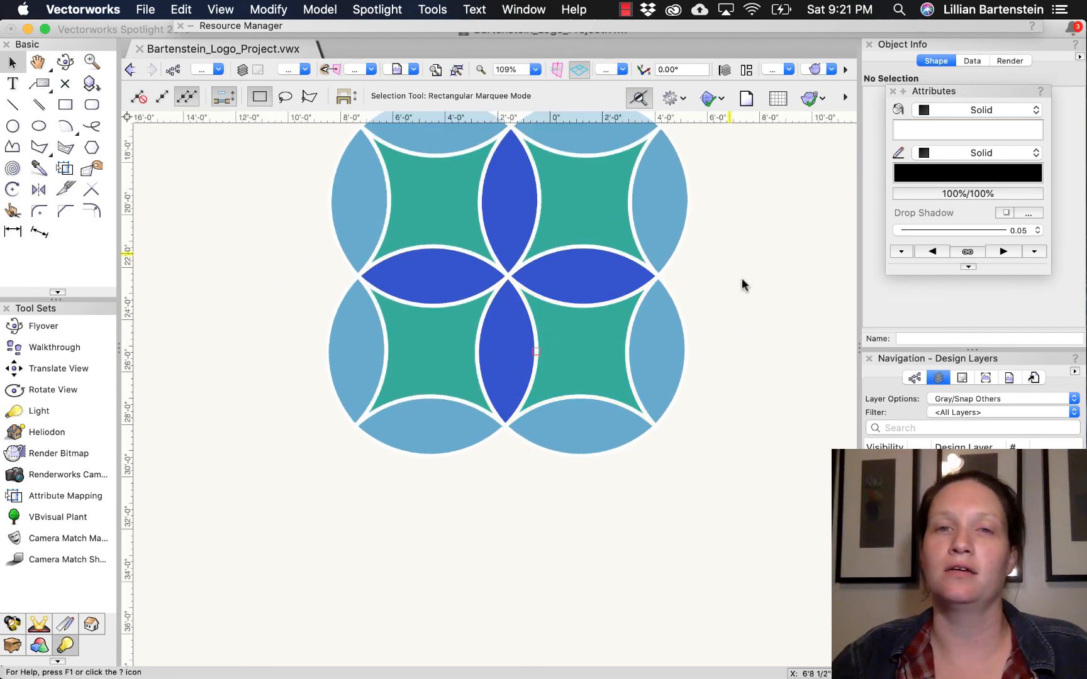
{"action": "middle_click_drag", "start_coordinate": [742, 280], "coordinate": [718, 354]}
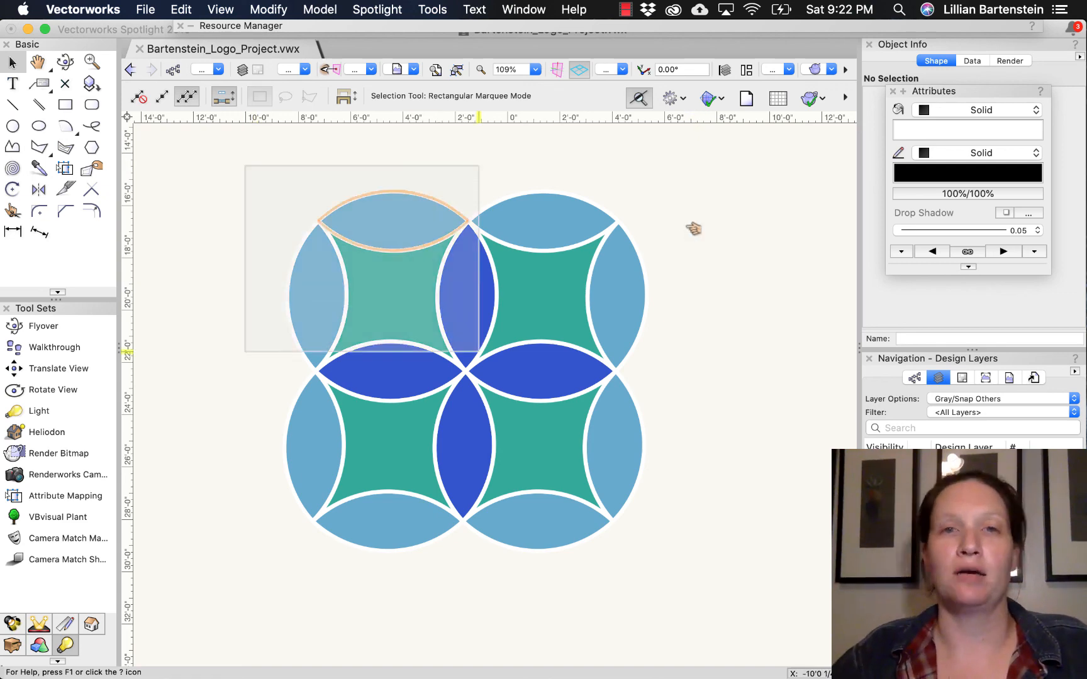
{"action": "key", "text": "super+a"}
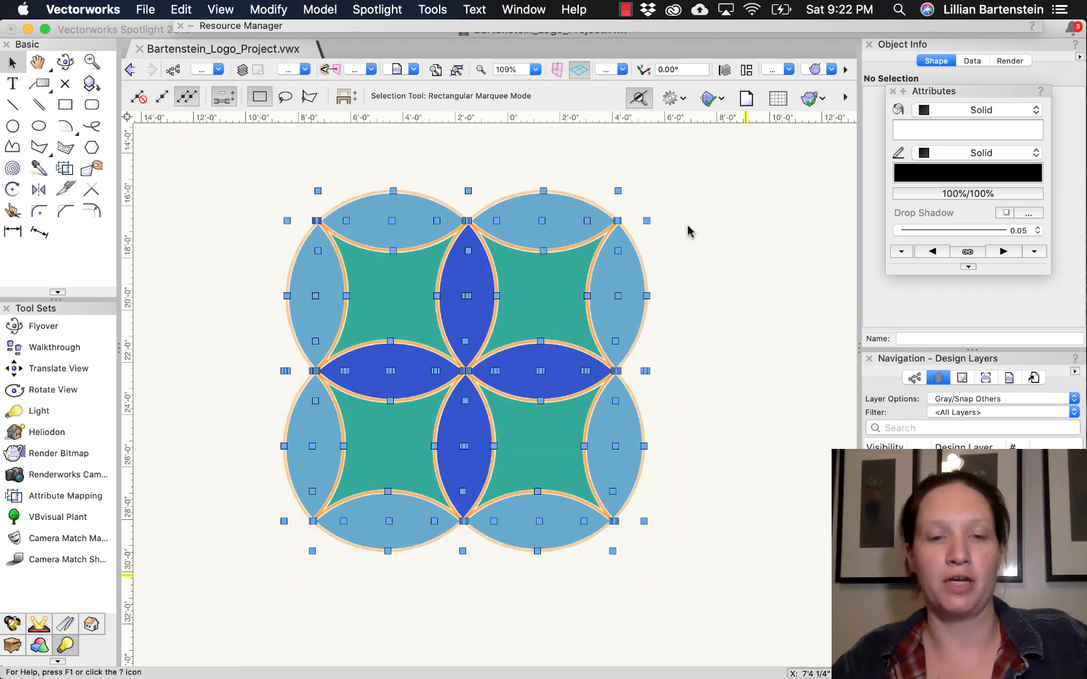
{"action": "key", "text": "super+g"}
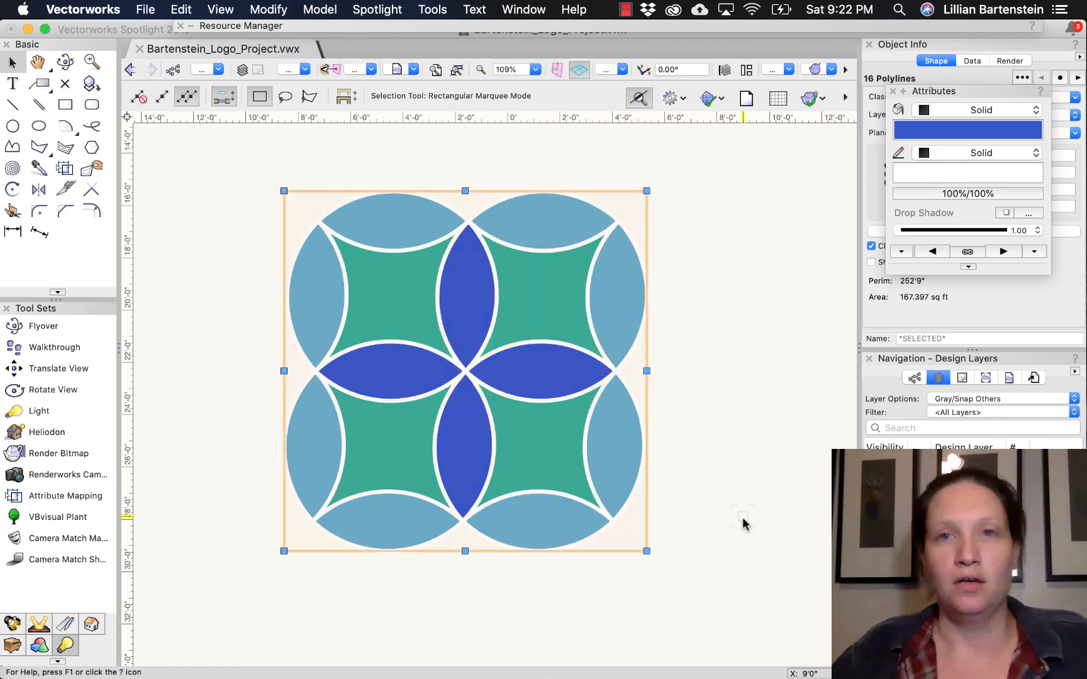